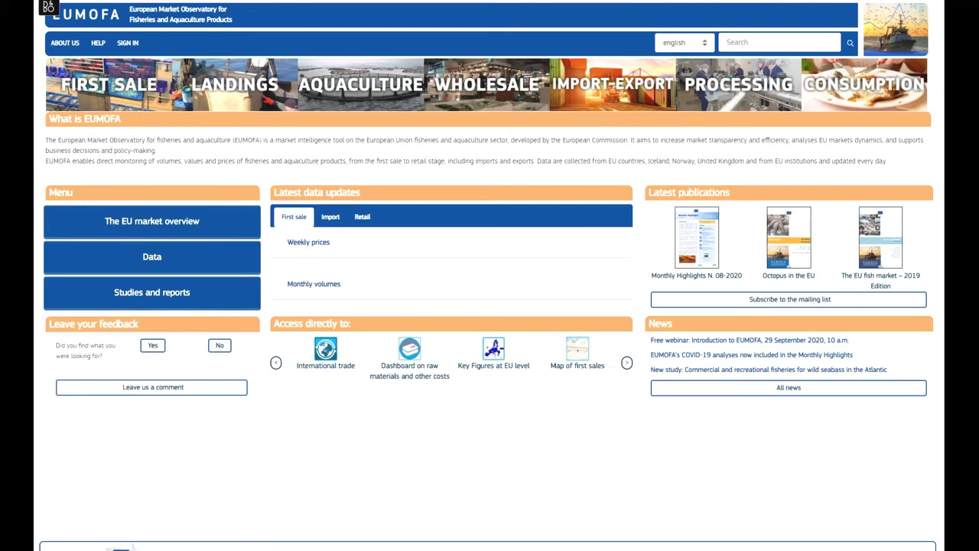
Check which languages the website offers and view its Help page before returning to the home page.
click(704, 46)
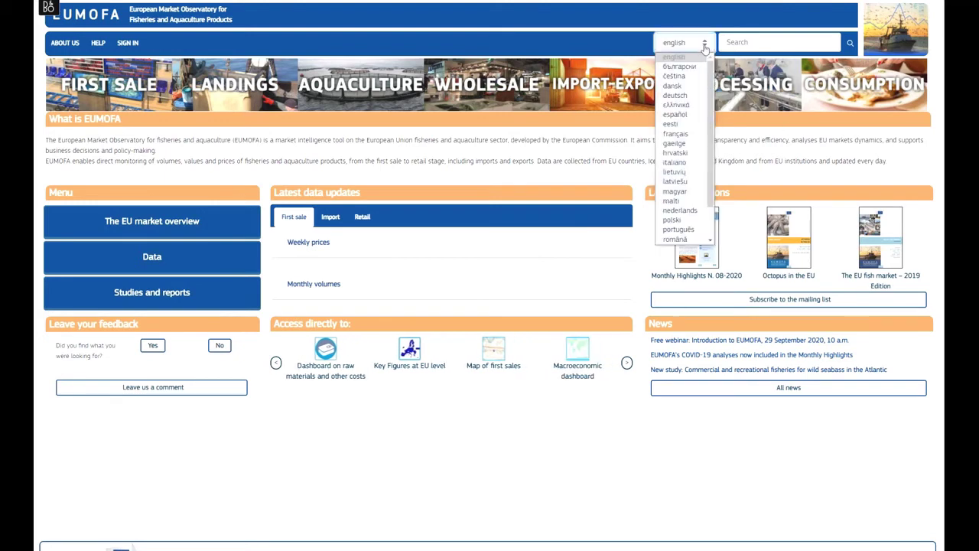
drag(710, 86, 706, 46)
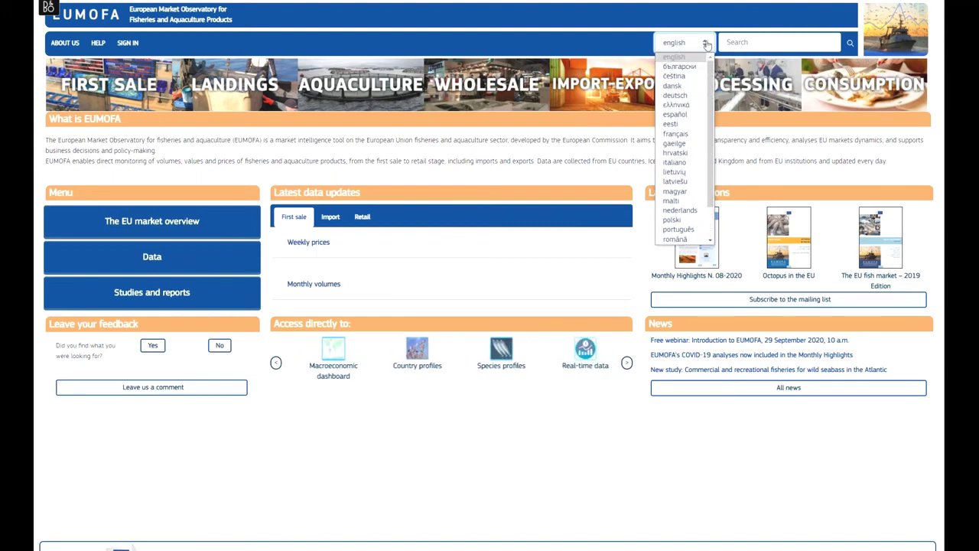
click(706, 44)
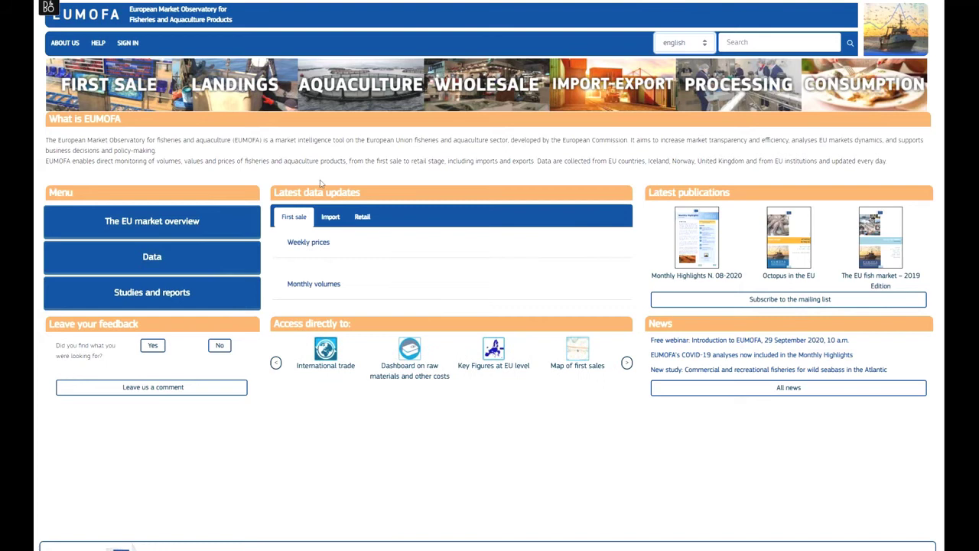
click(98, 43)
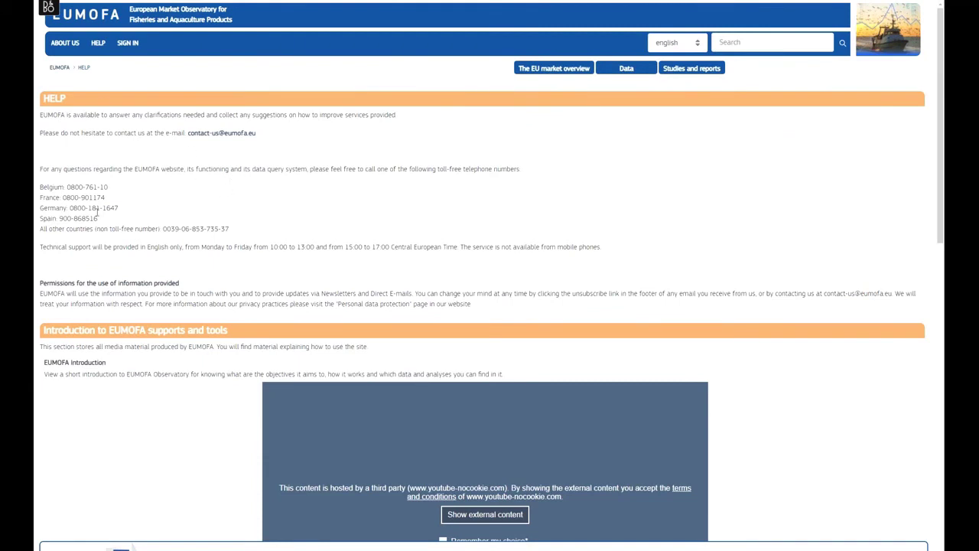
click(90, 19)
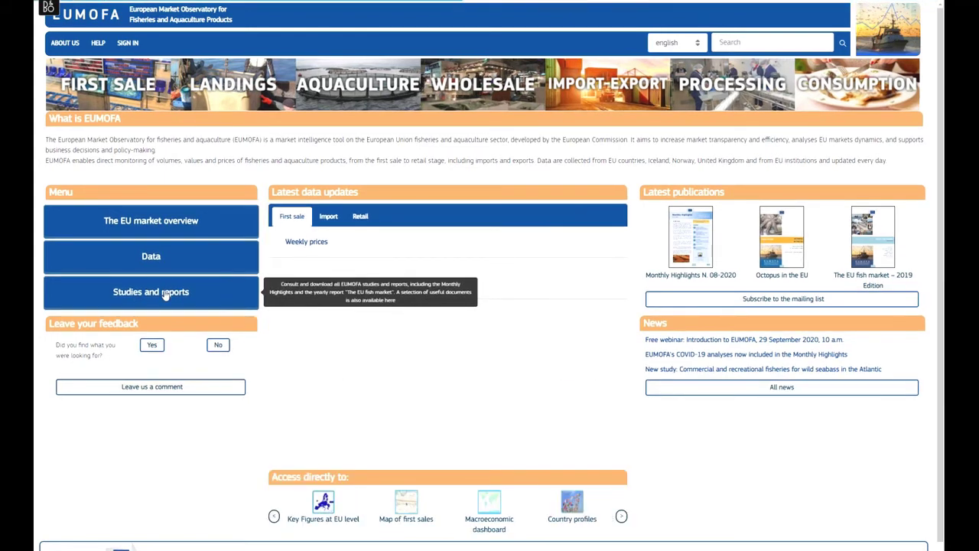
View the country and species studies under Thematic analyses in Studies and reports, and return to the home page.
click(164, 295)
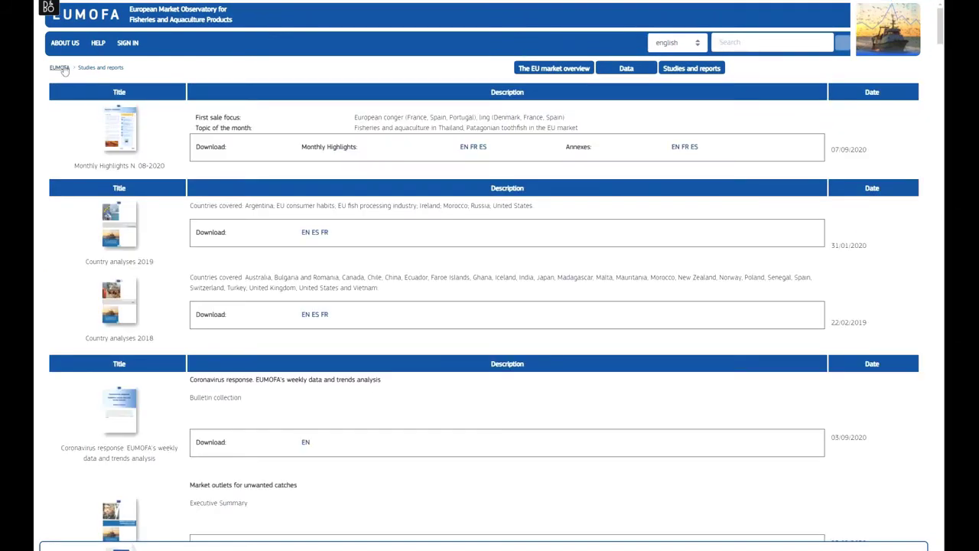
click(99, 68)
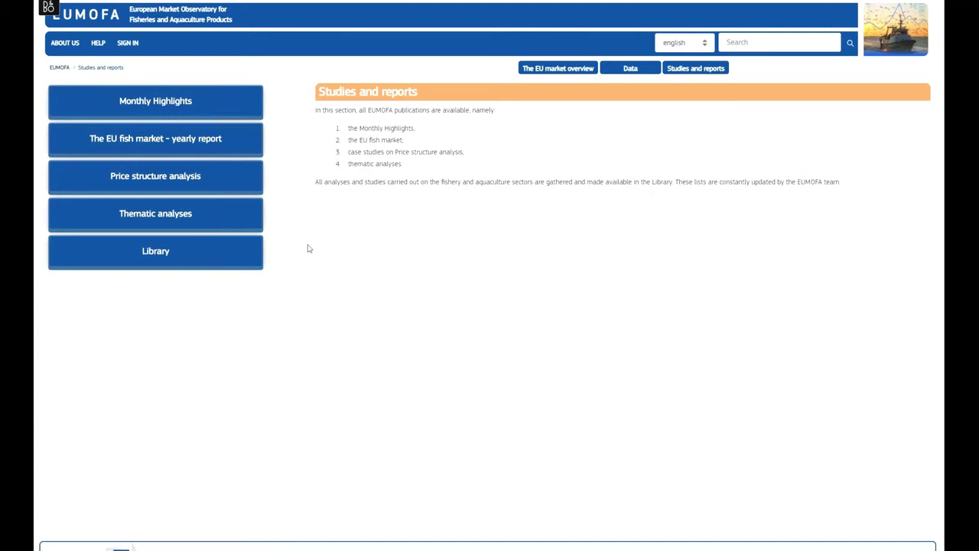
click(161, 218)
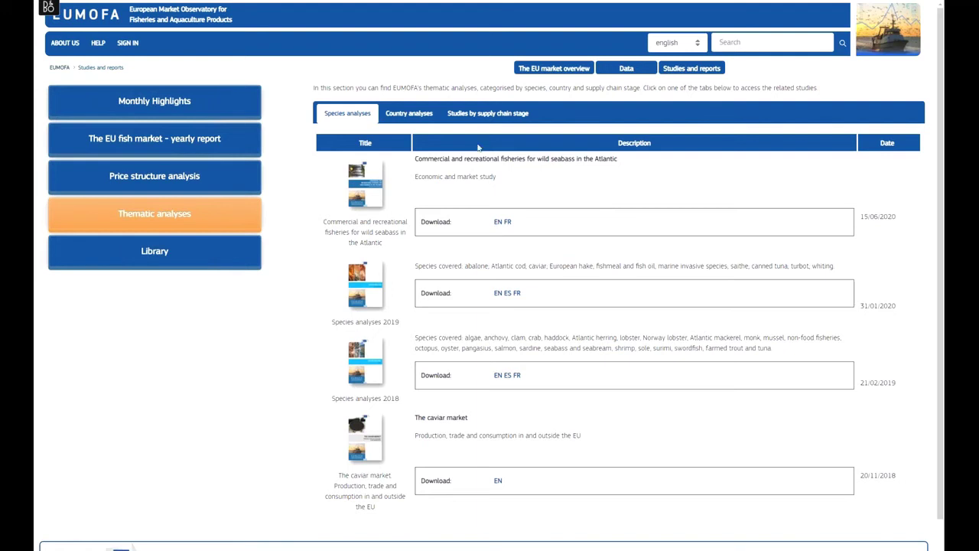
click(411, 114)
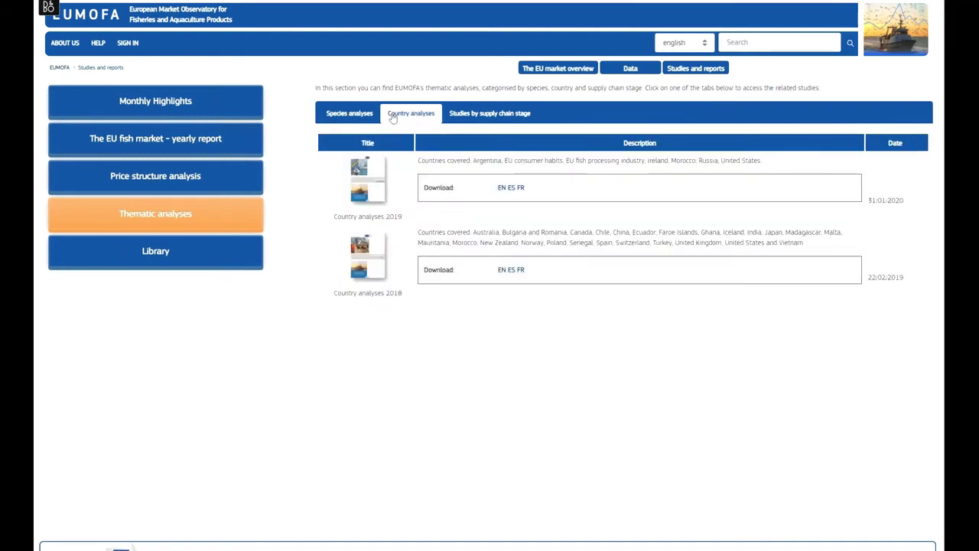
click(362, 118)
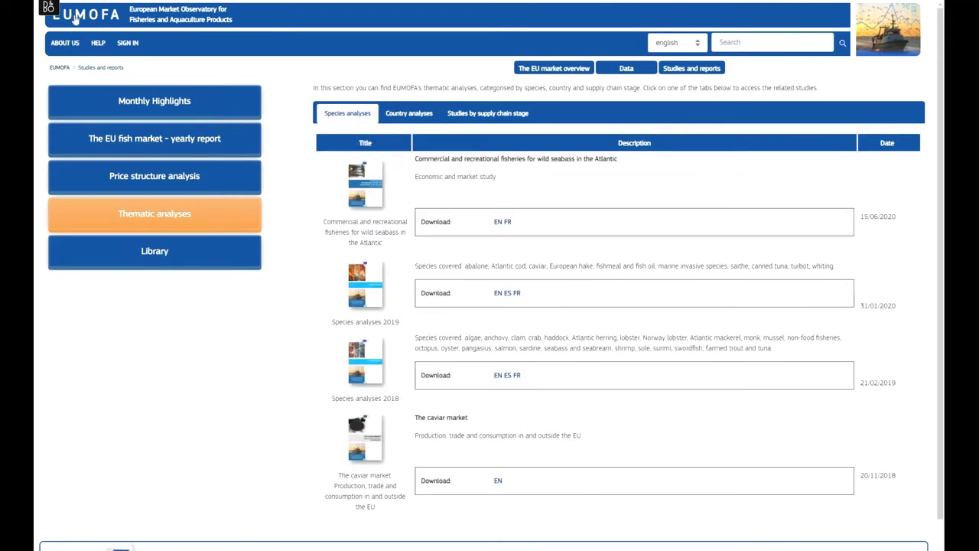
click(75, 17)
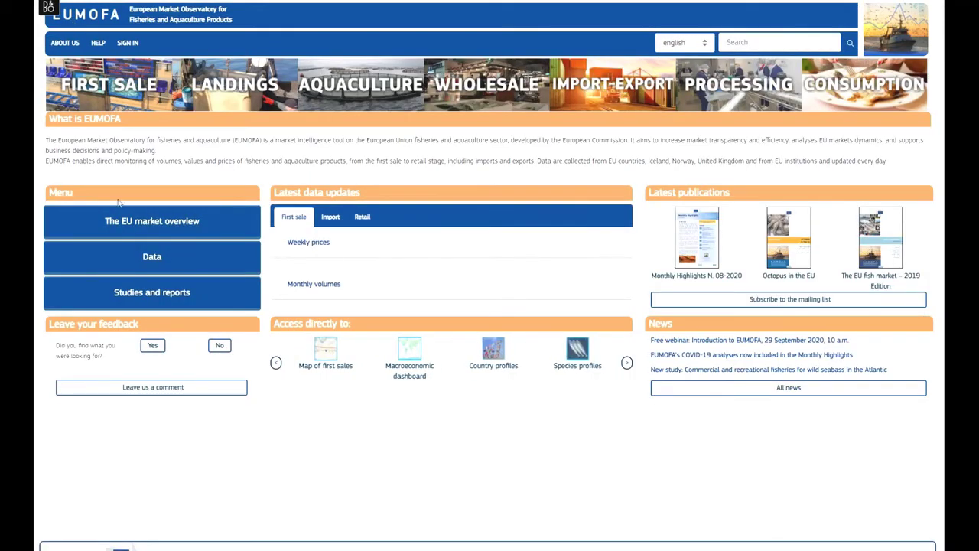
Open the EU market overview and view its EU fish market and Country profiles sections.
mouse_move(156, 222)
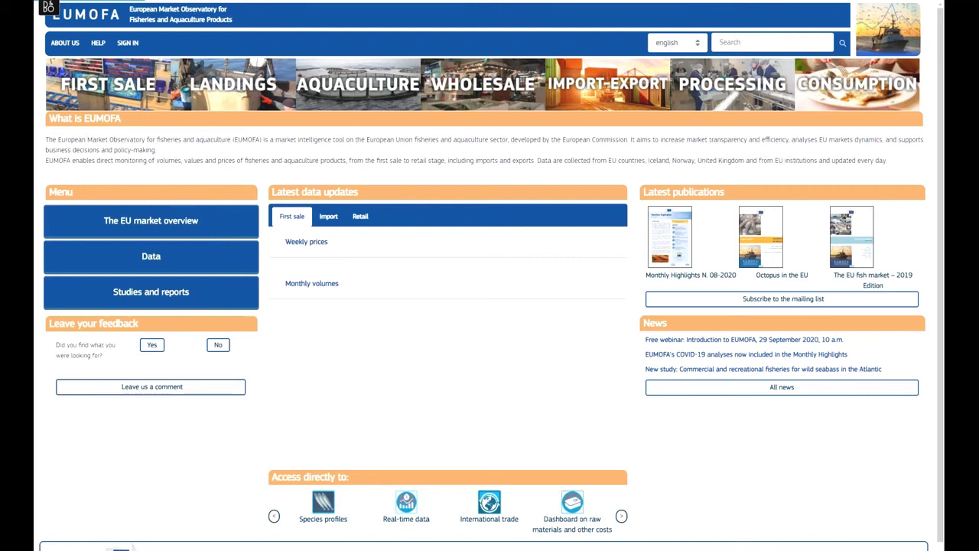
click(150, 221)
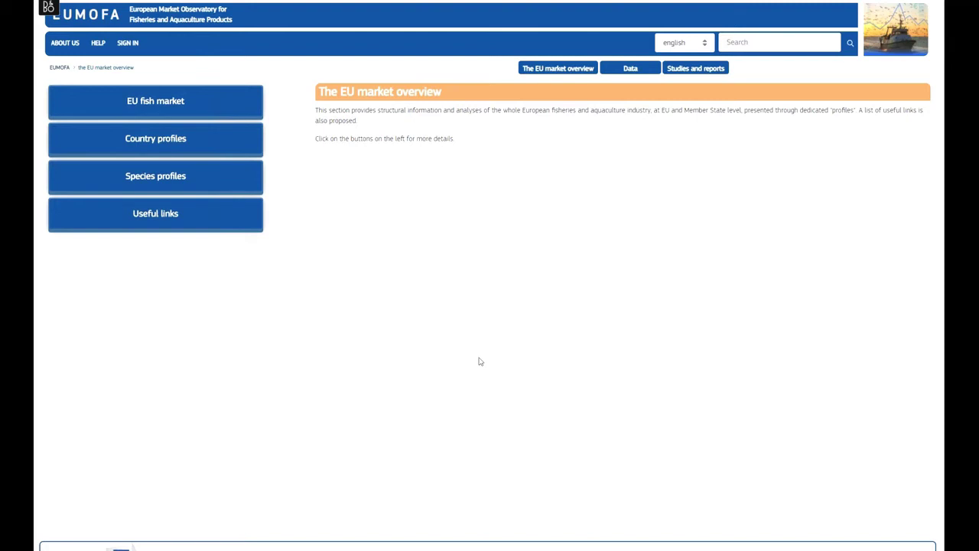
click(148, 103)
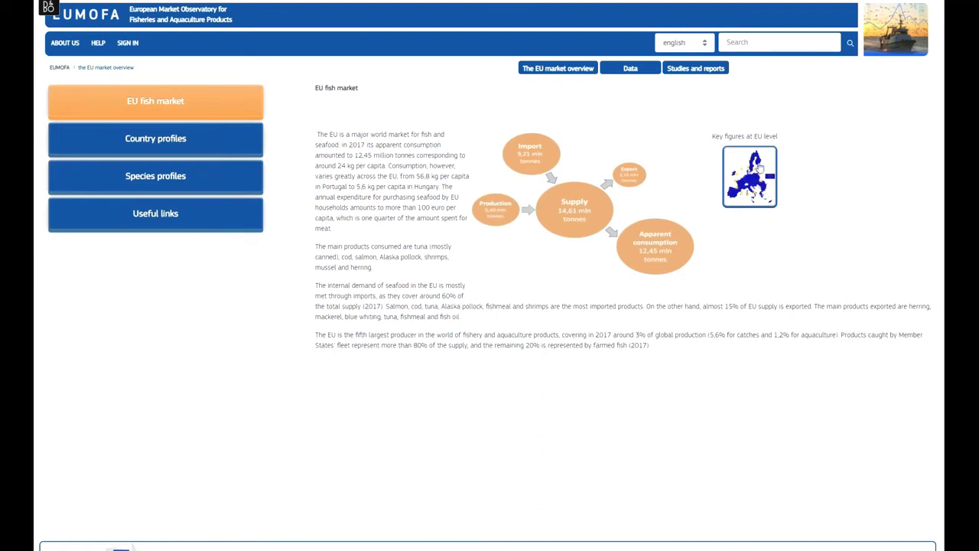
click(168, 146)
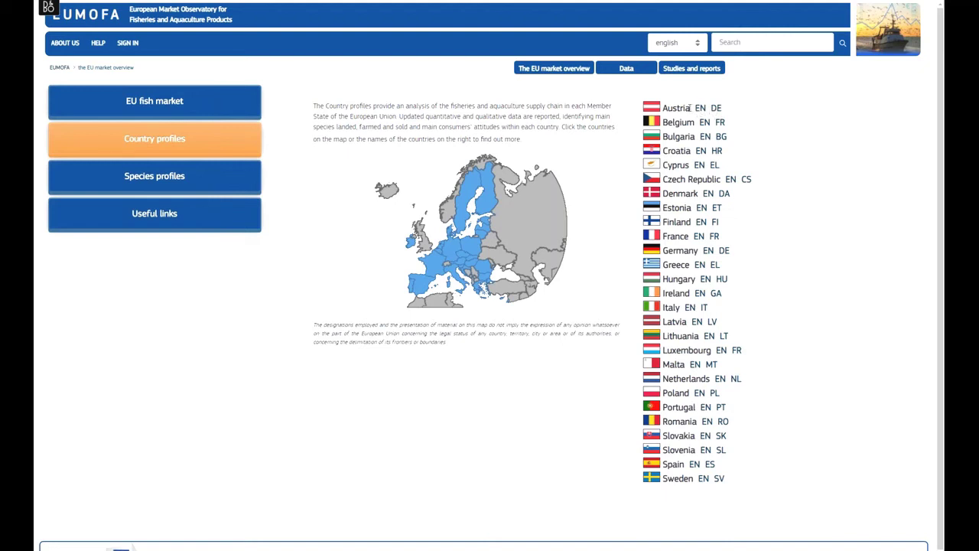
Look through the Species profiles of the EU market overview and return to the home page.
click(176, 181)
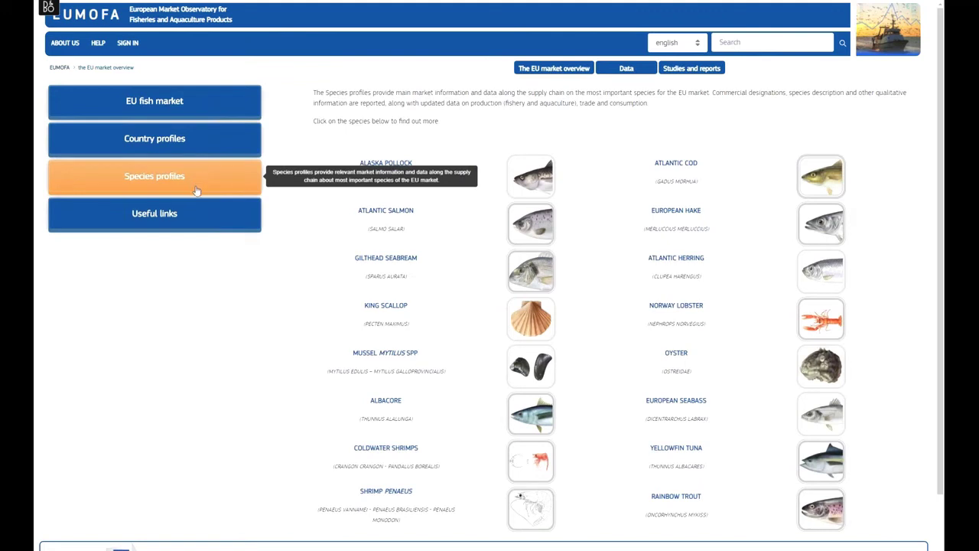
scroll(595, 186, down, 1)
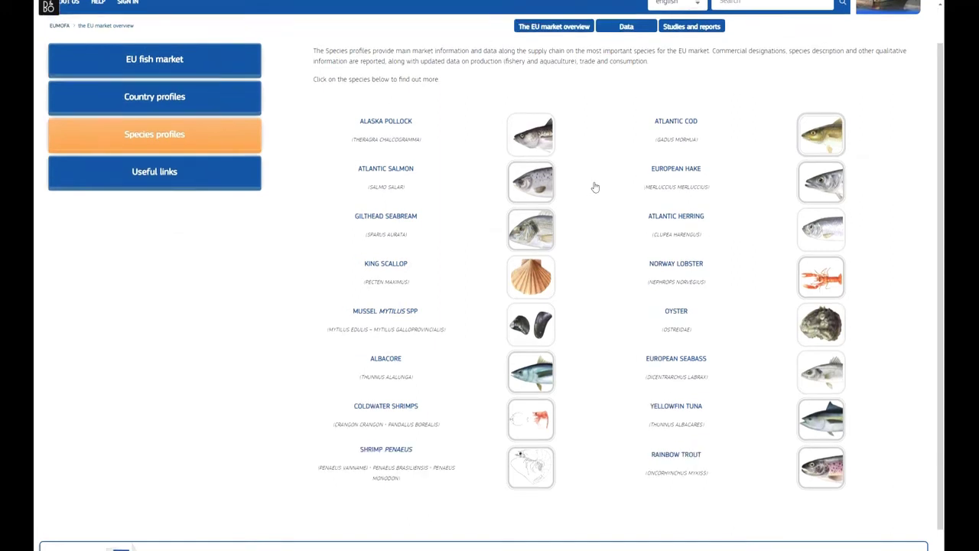
scroll(595, 186, up, 1)
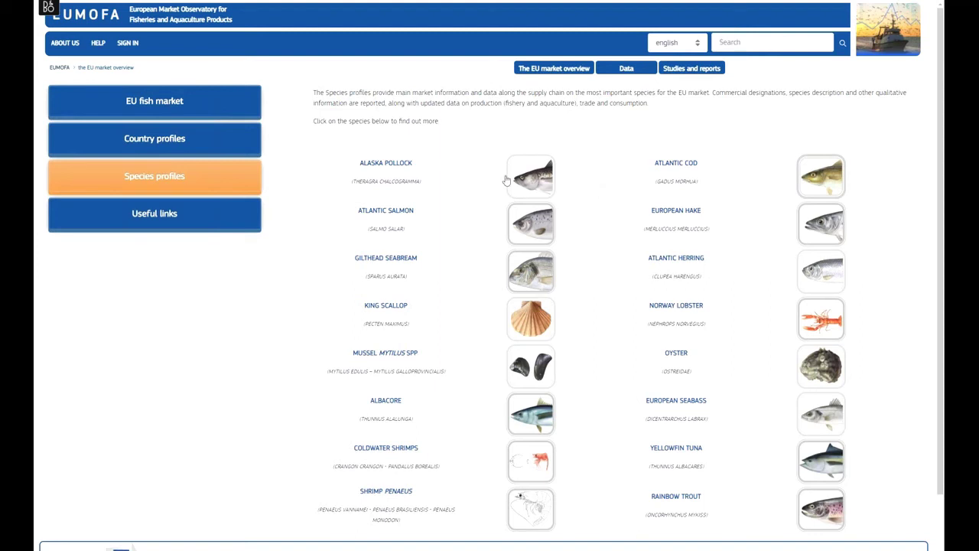
click(86, 22)
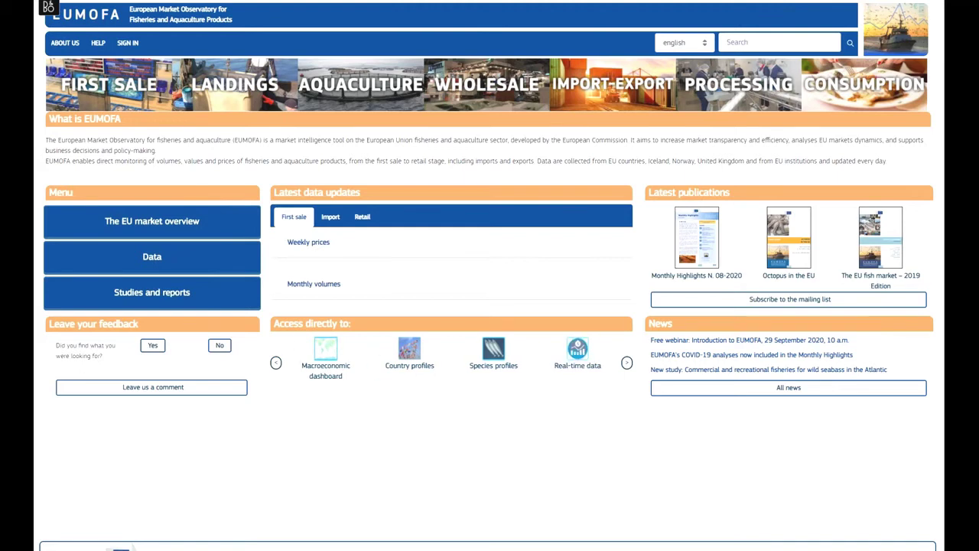
Open the Data section and view the First sale and Import-export descriptions and the first sale table options.
click(151, 258)
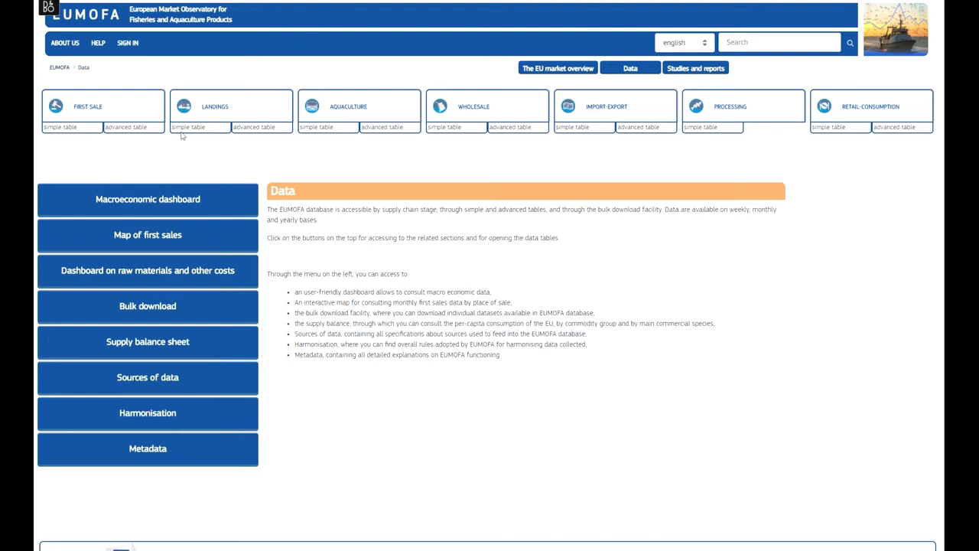
mouse_move(81, 111)
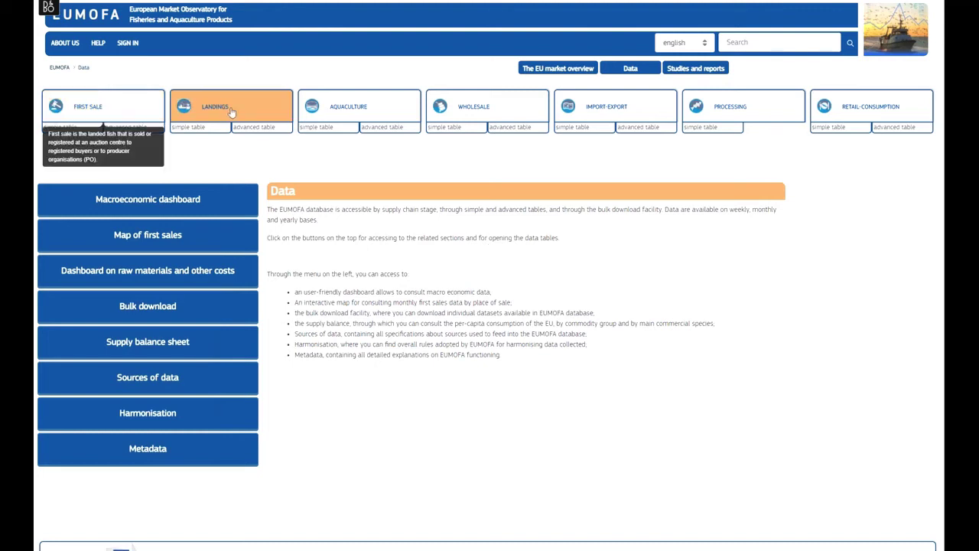
mouse_move(341, 109)
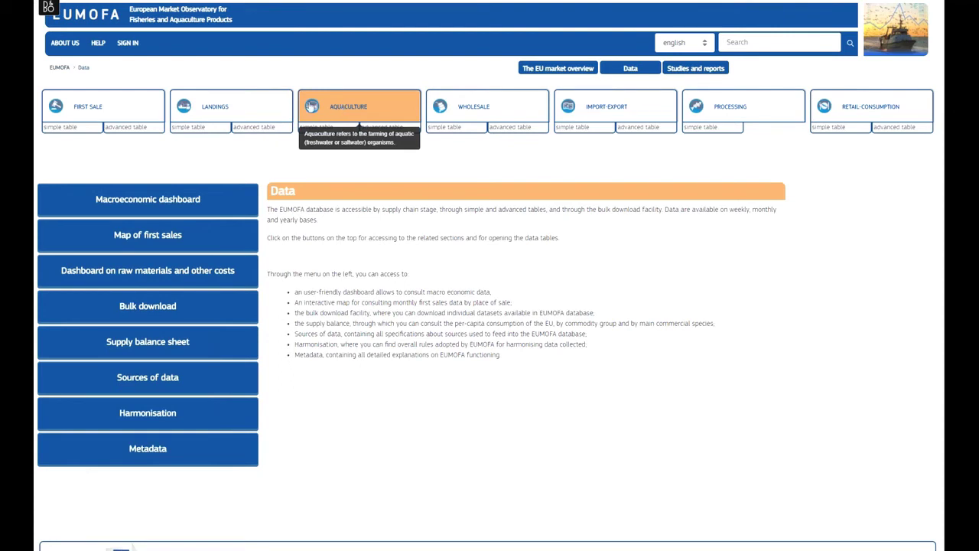
click(84, 107)
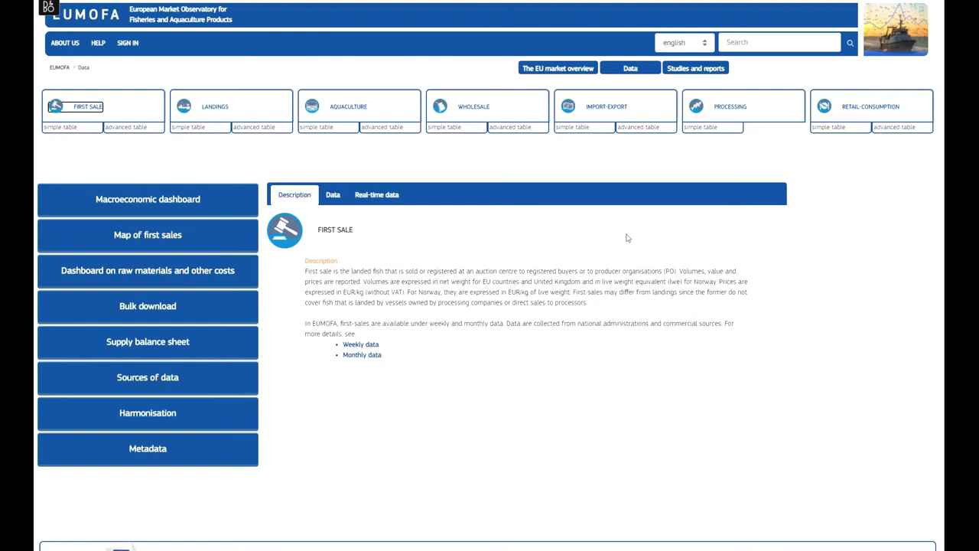
click(605, 108)
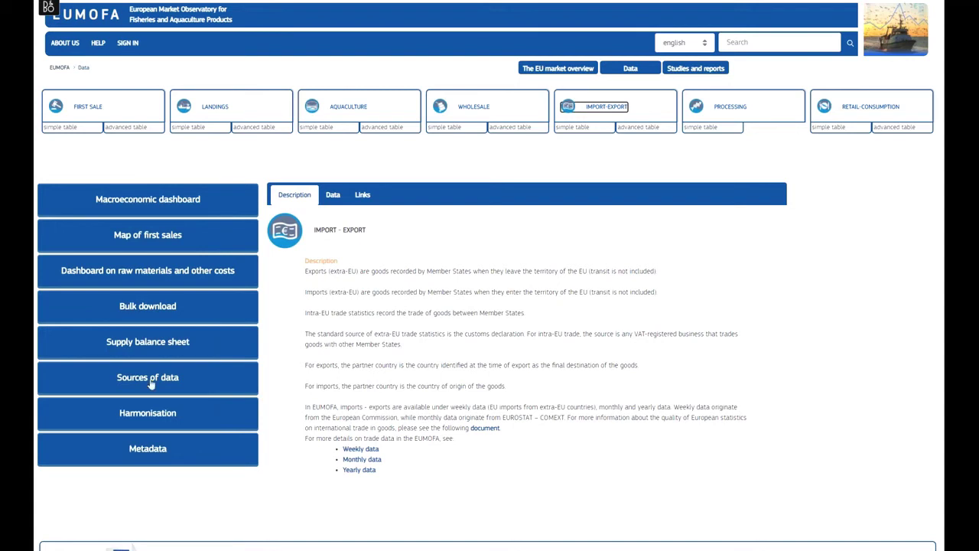
mouse_move(55, 133)
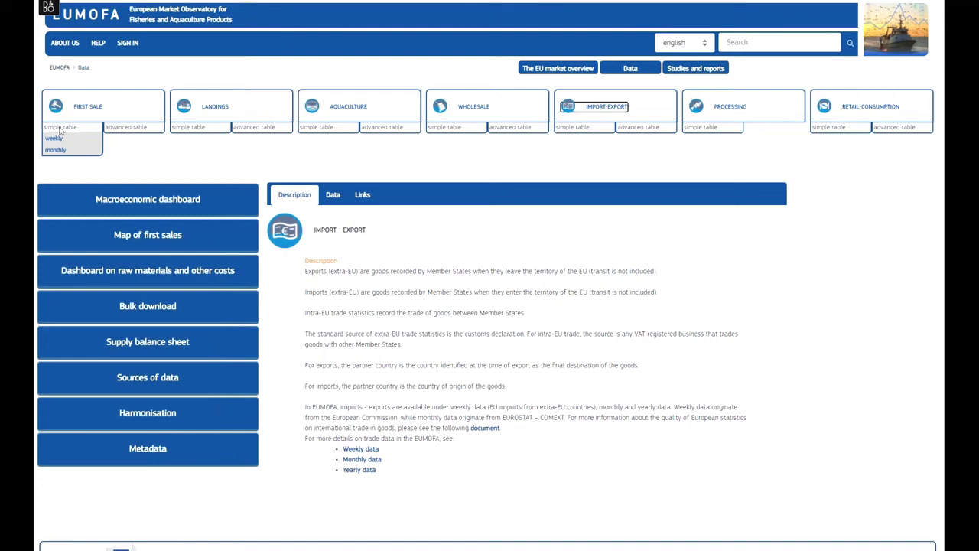
mouse_move(127, 128)
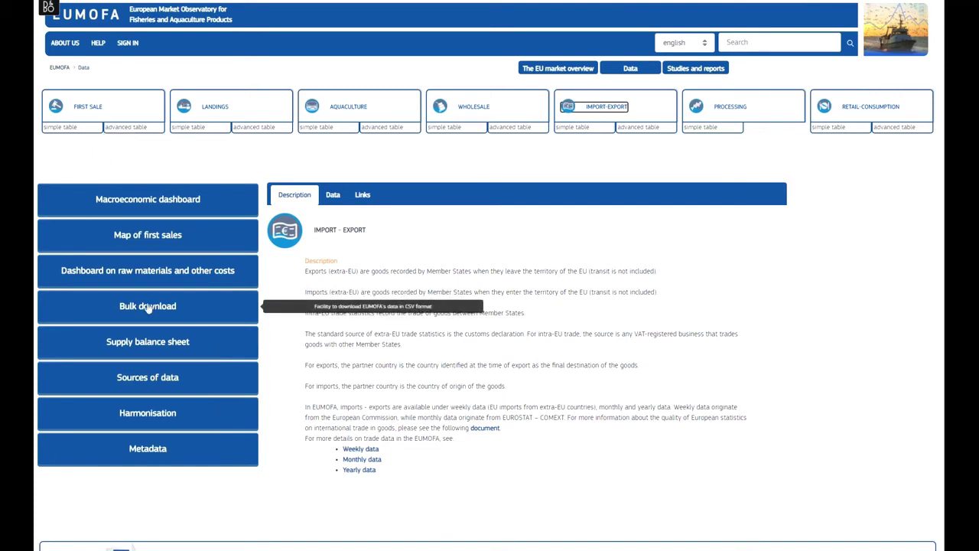
Open the Bulk download section and check the languages available for the downloaded data.
click(147, 306)
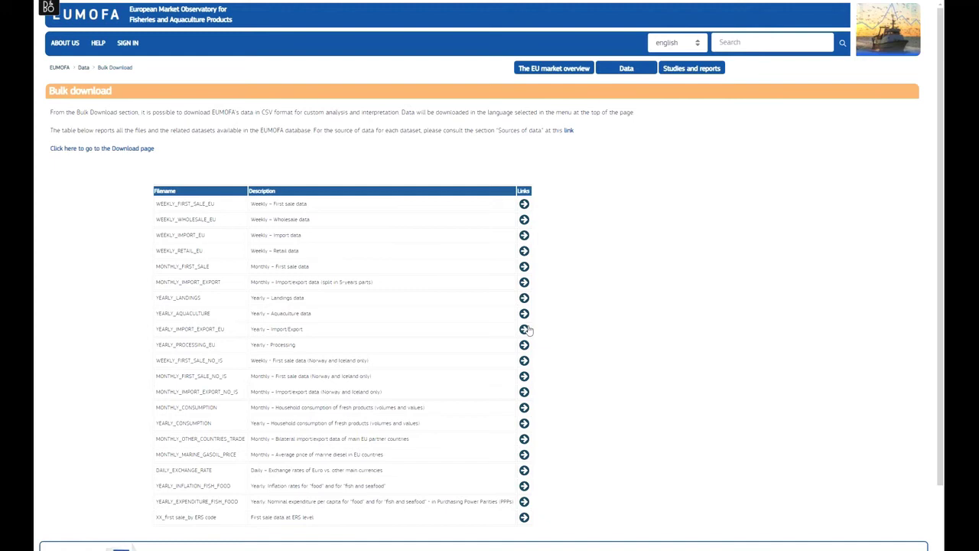
click(691, 46)
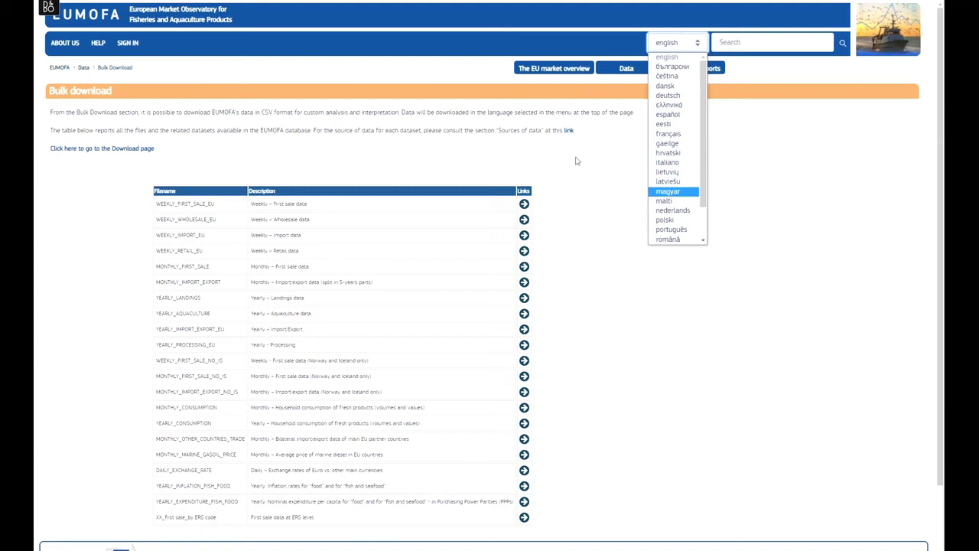
click(577, 160)
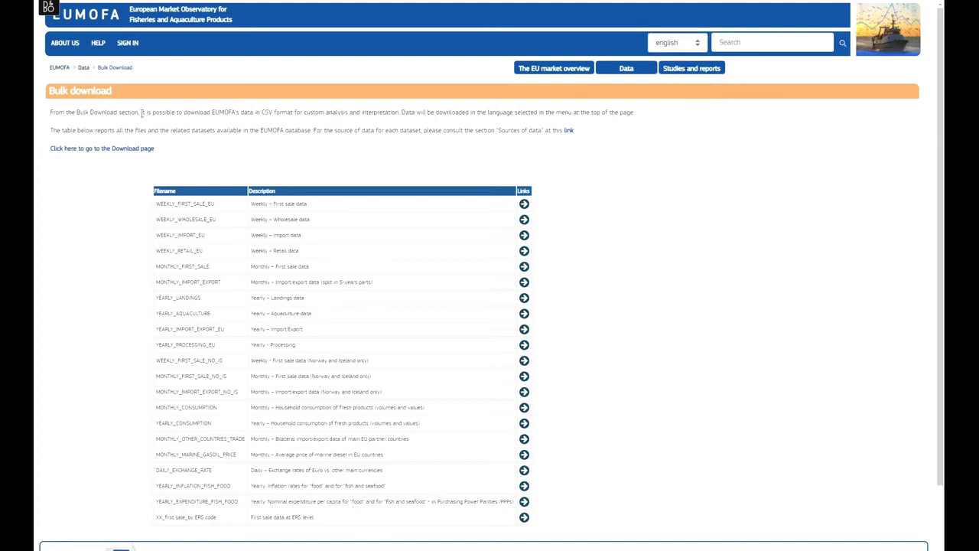
Go to the bulk Download page and look through the list of zipped data files.
click(100, 150)
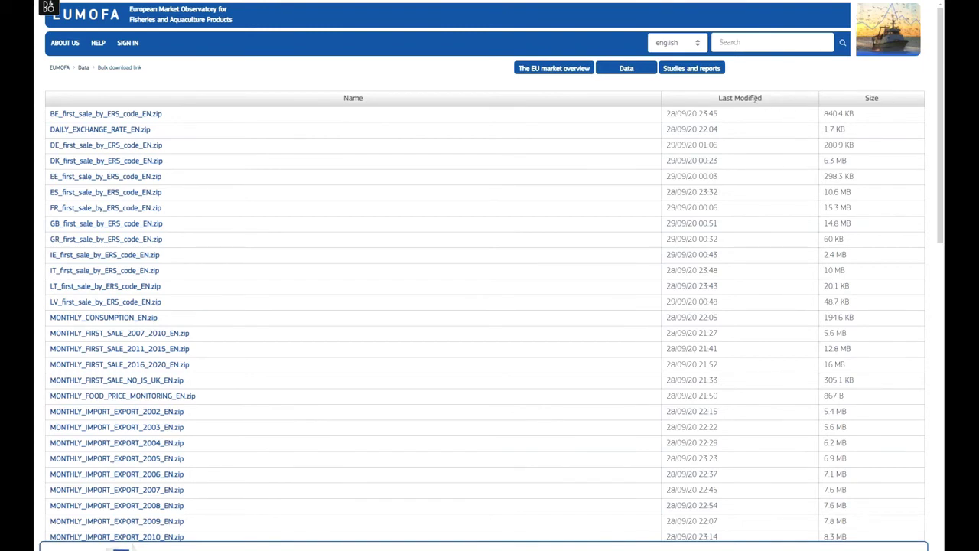
scroll(737, 171, down, 1)
scroll(737, 173, down, 4)
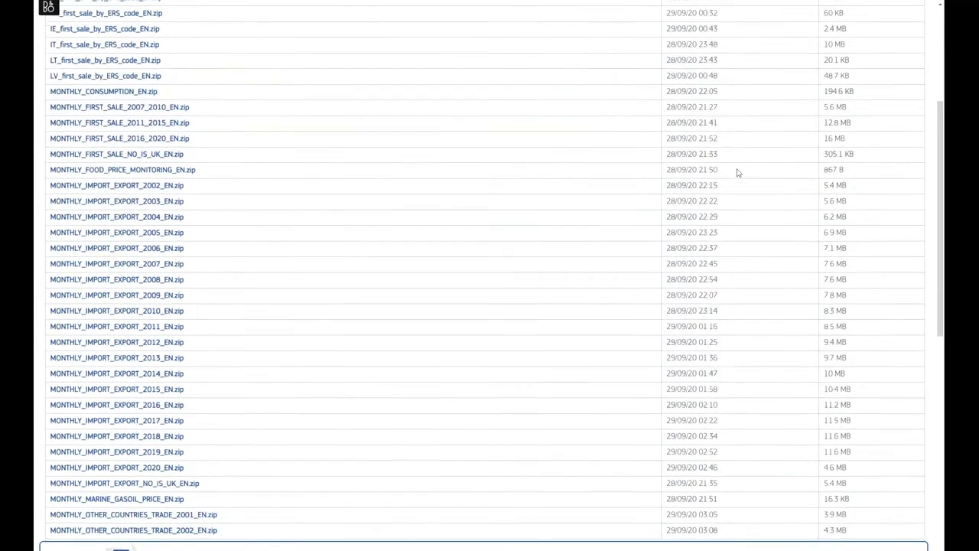
scroll(738, 173, up, 5)
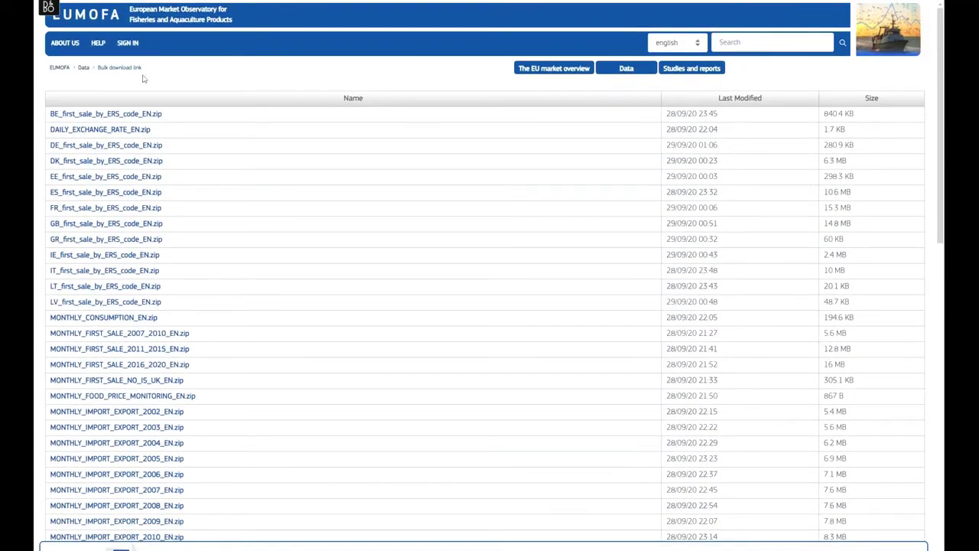
Open Sources of data from the Data section and review the First sale data coverage and national sources.
click(83, 68)
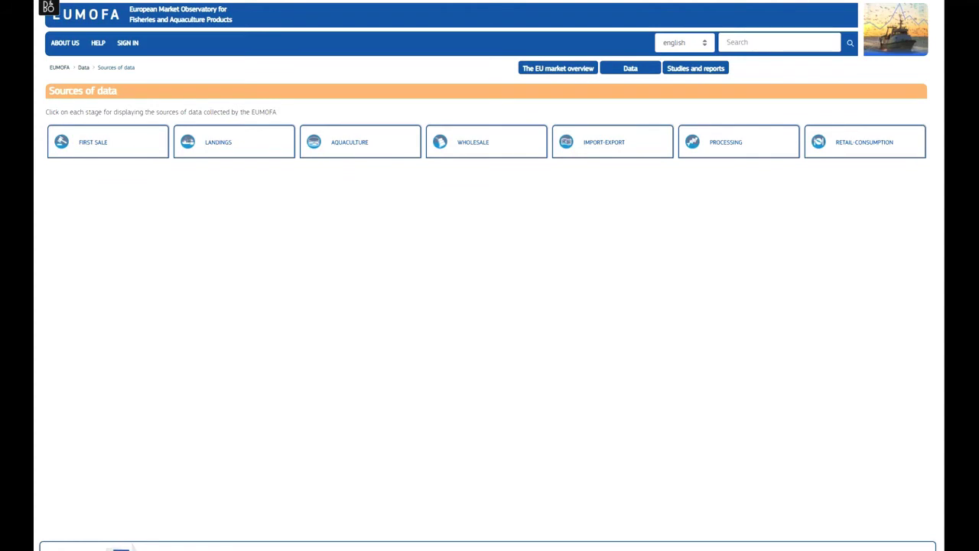
click(104, 145)
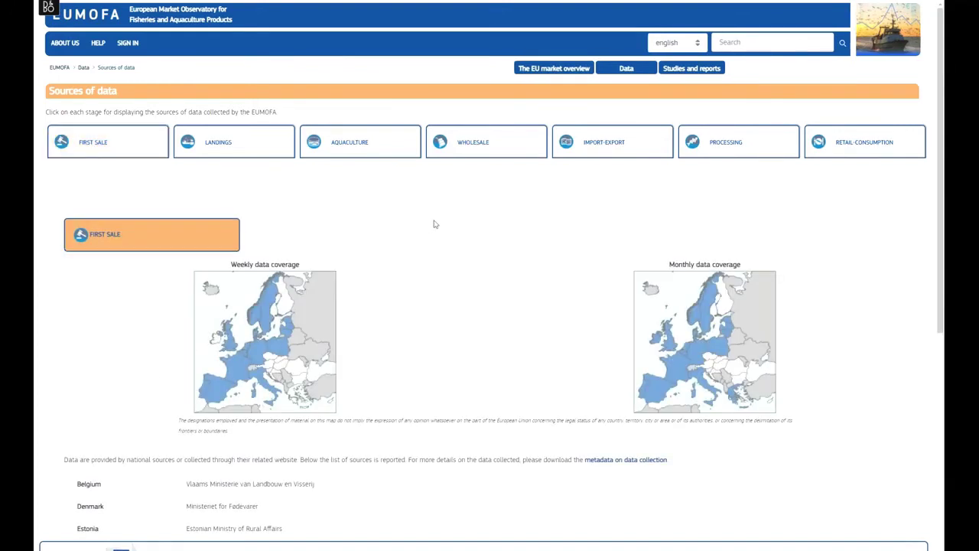
scroll(477, 298, down, 1)
scroll(477, 299, down, 1)
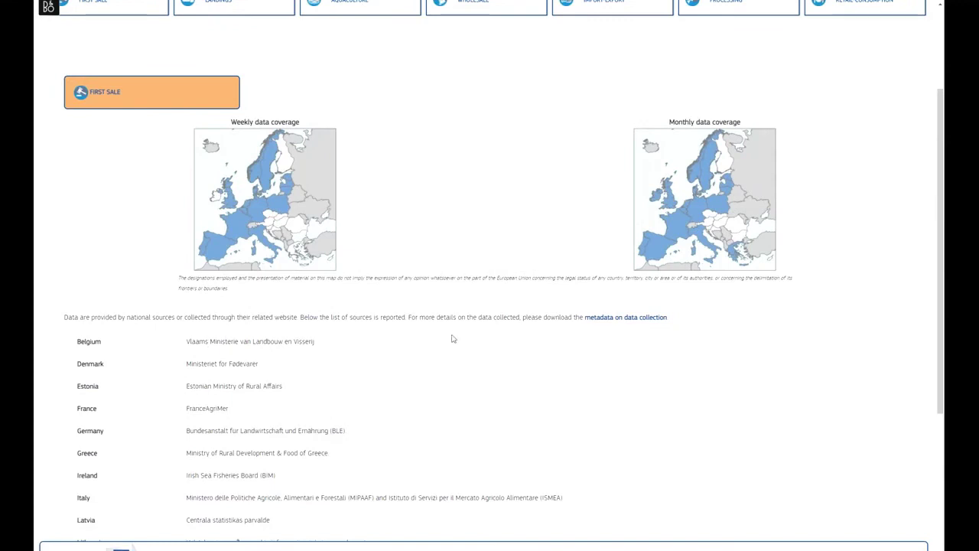
Review the complete list of national sources for First sale data.
scroll(471, 336, down, 1)
scroll(471, 336, down, 4)
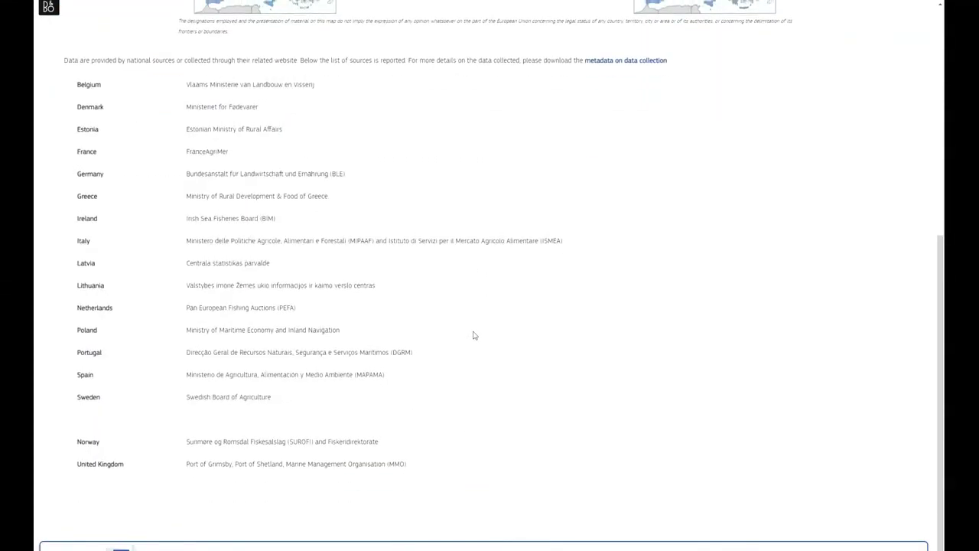
scroll(471, 337, up, 6)
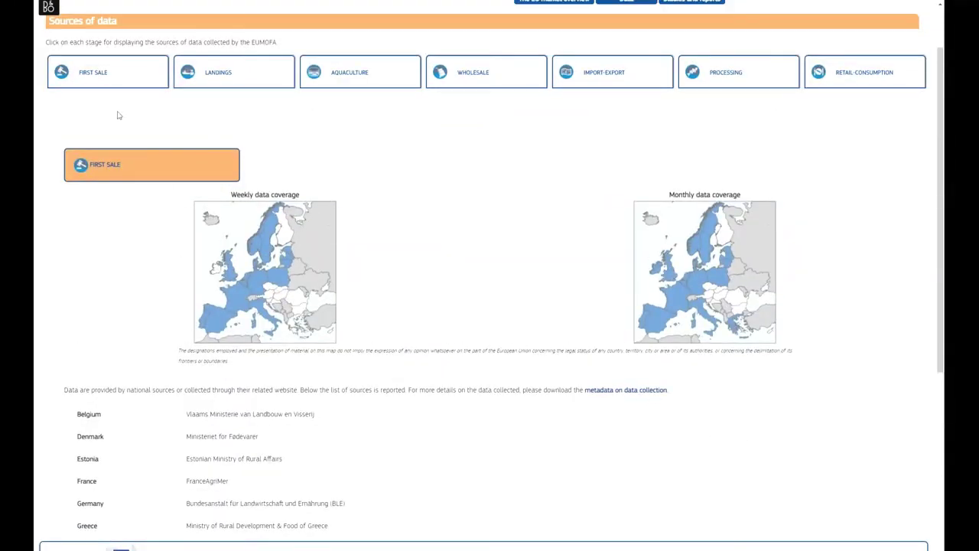
scroll(112, 120, up, 2)
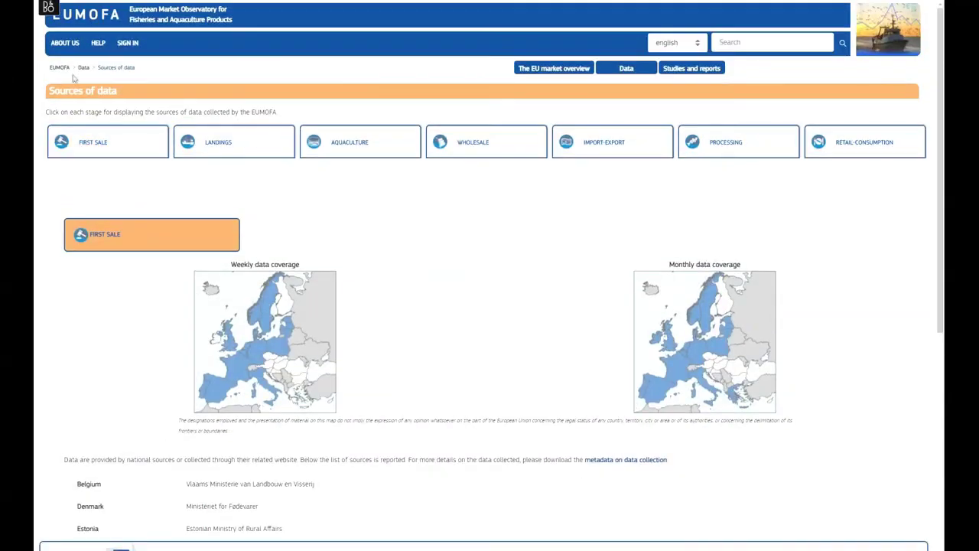
Return to the Data section and open the Metadata page with the Data Collection and Data Management documents.
click(85, 68)
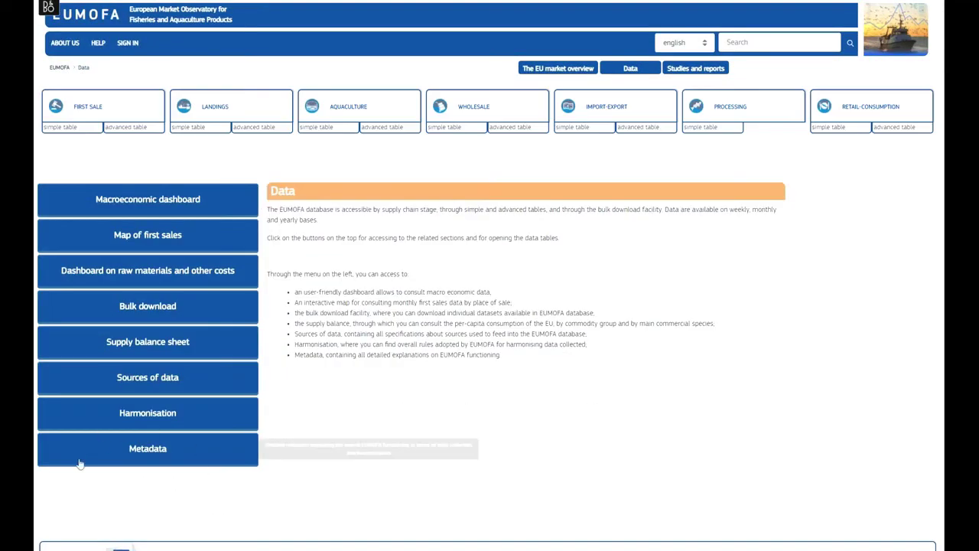
click(143, 451)
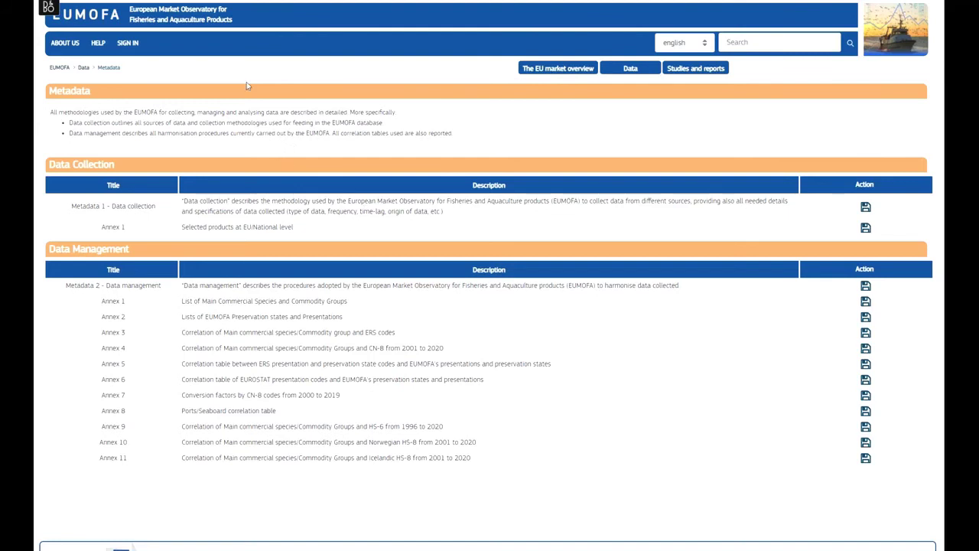
Open the list of commodity groups and main commercial species from the Data section's Harmonisation page and highlight Cod.
click(83, 68)
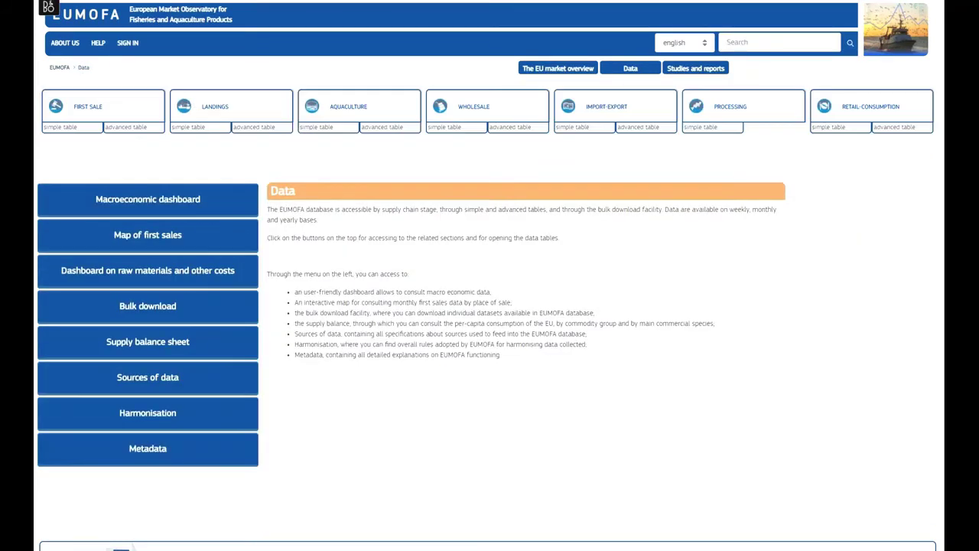
click(137, 414)
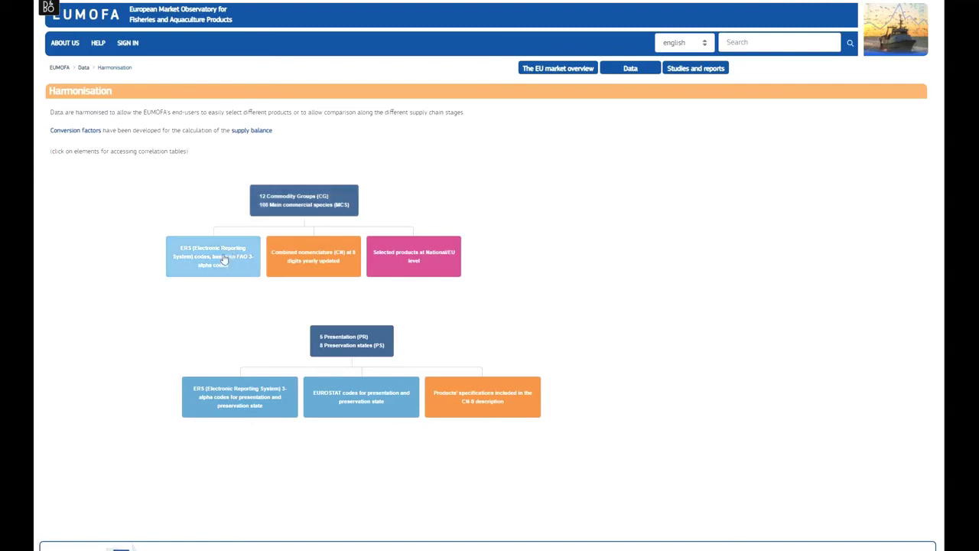
click(318, 198)
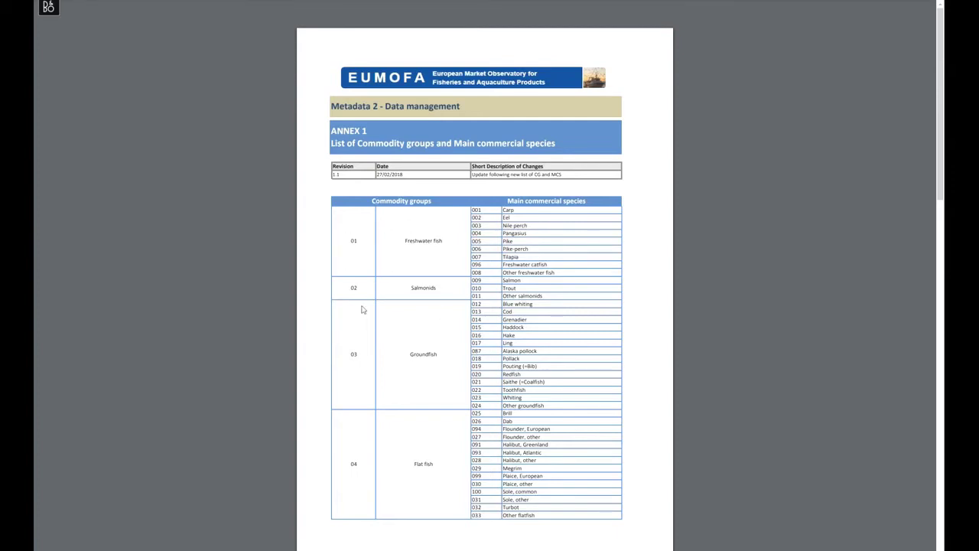
double_click(509, 312)
mouse_move(403, 6)
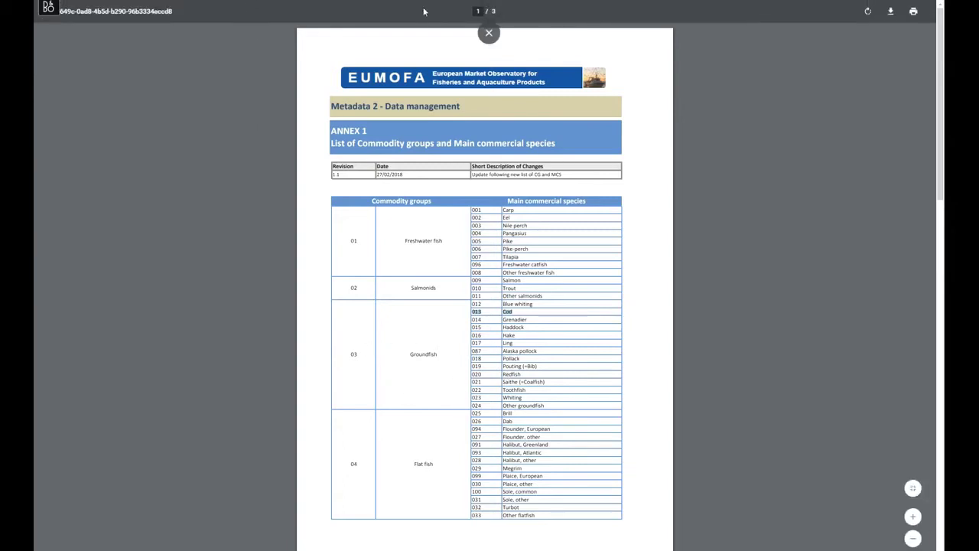
click(489, 35)
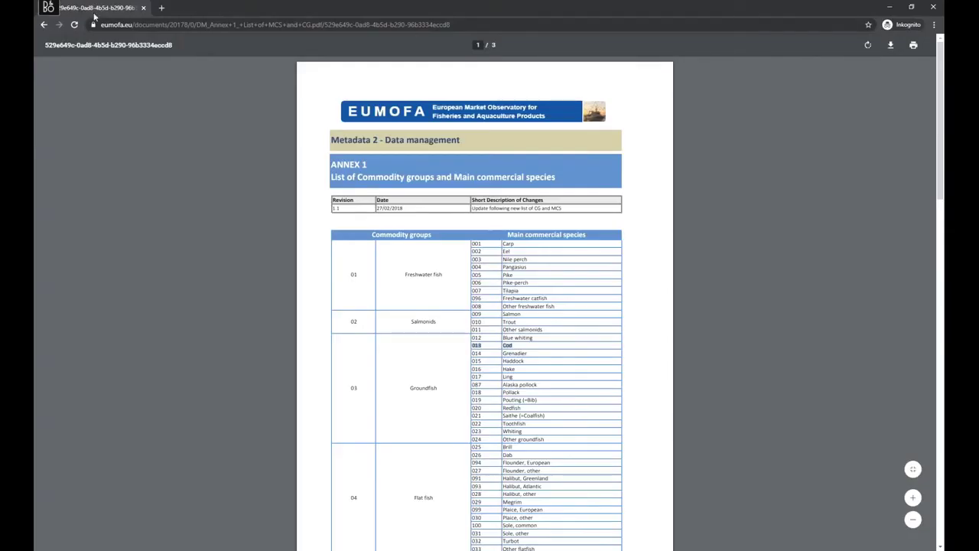
Return to Harmonisation, view an enlarged list of preservation states and presentations, and go back to the Harmonisation page.
click(43, 25)
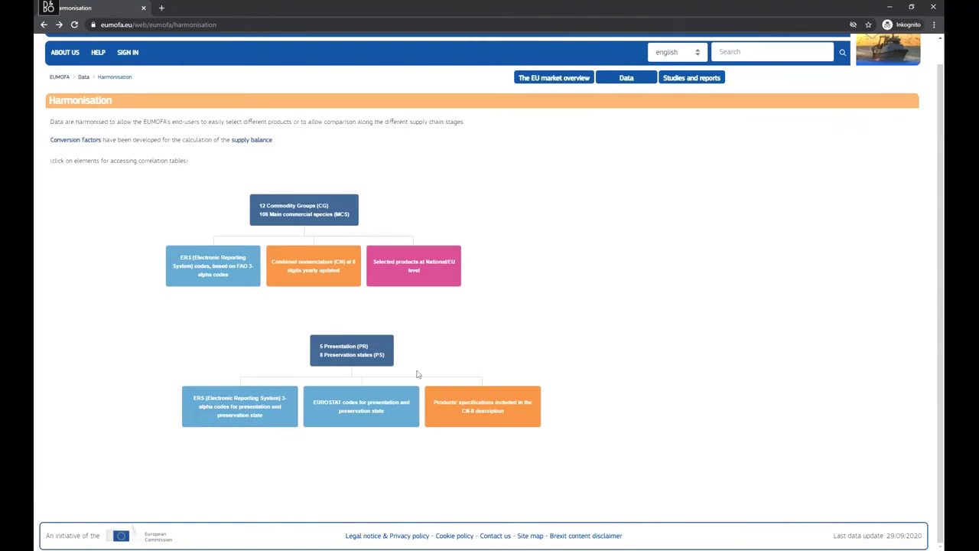
click(362, 355)
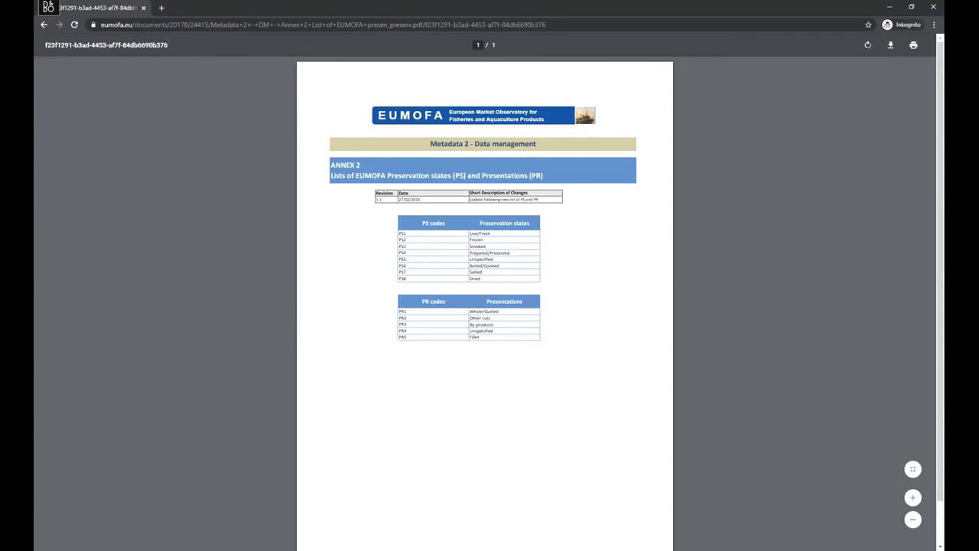
scroll(482, 301, up, 3)
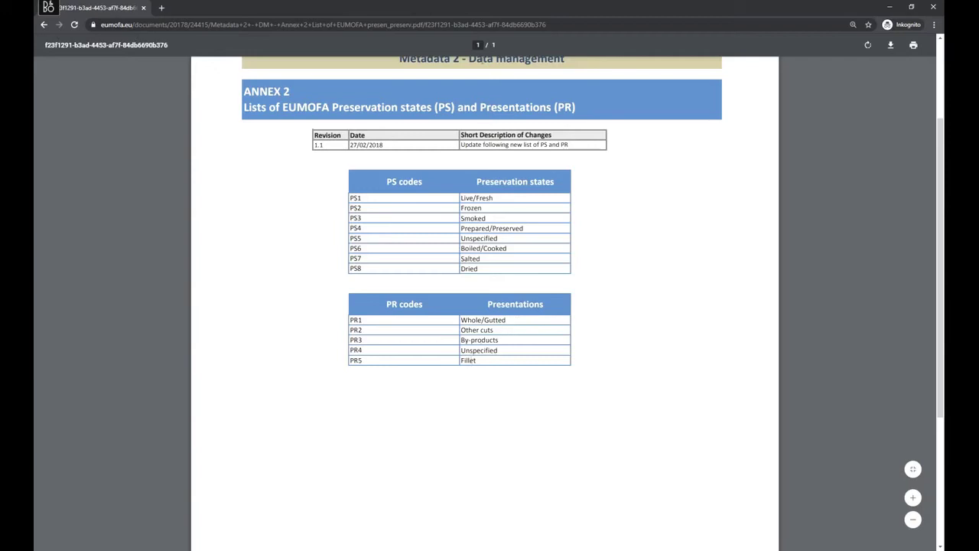
scroll(490, 76, up, 2)
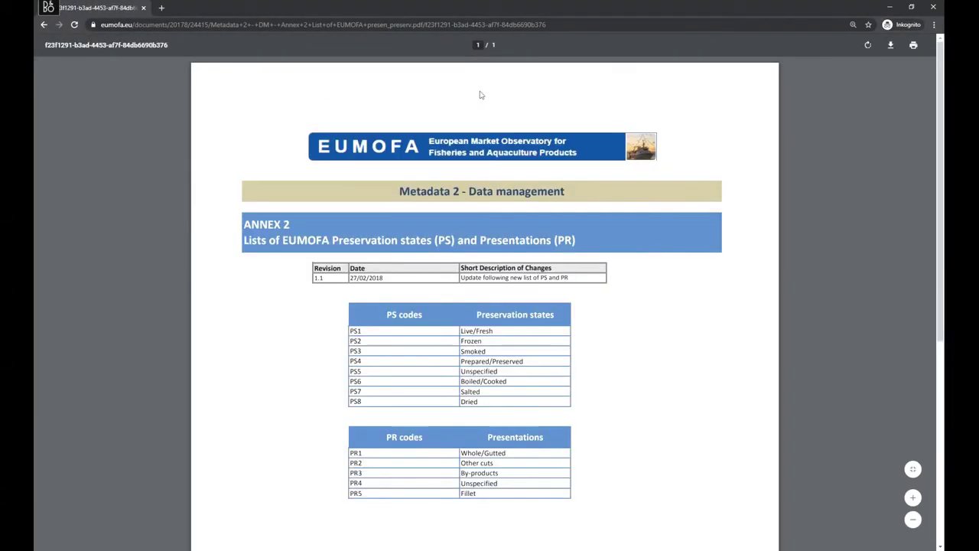
key(ctrl+backslash)
click(43, 25)
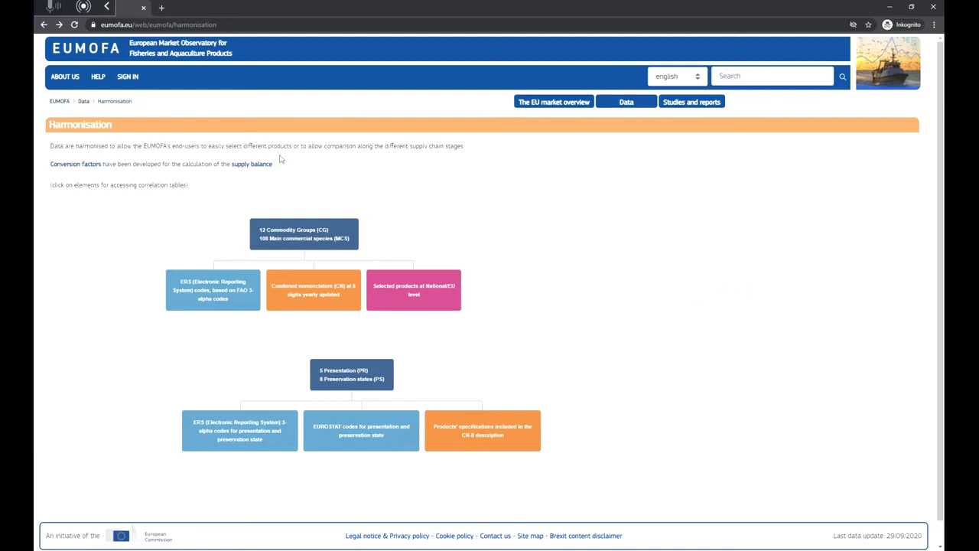
Open the Supply balance sheet from the Data section and view the 2018 table by commodity group.
click(84, 101)
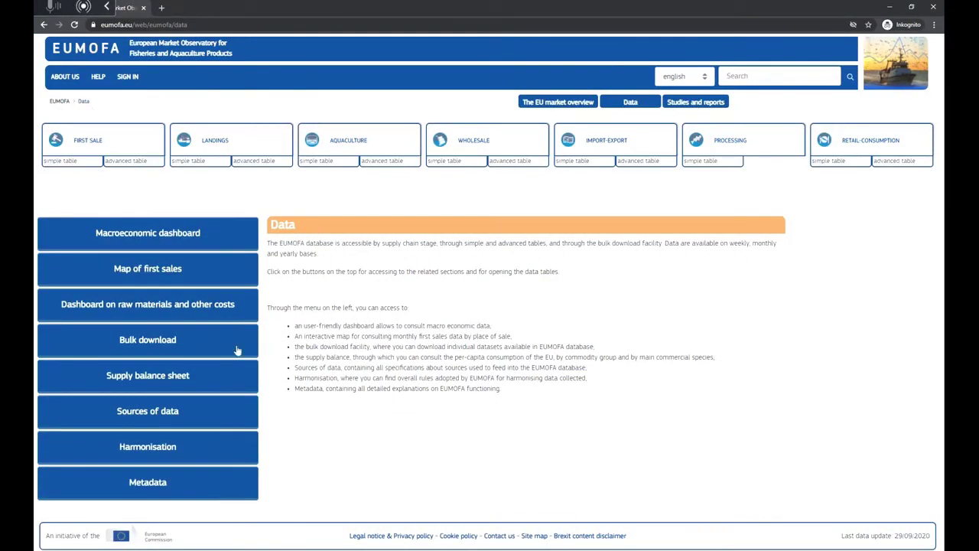
click(158, 380)
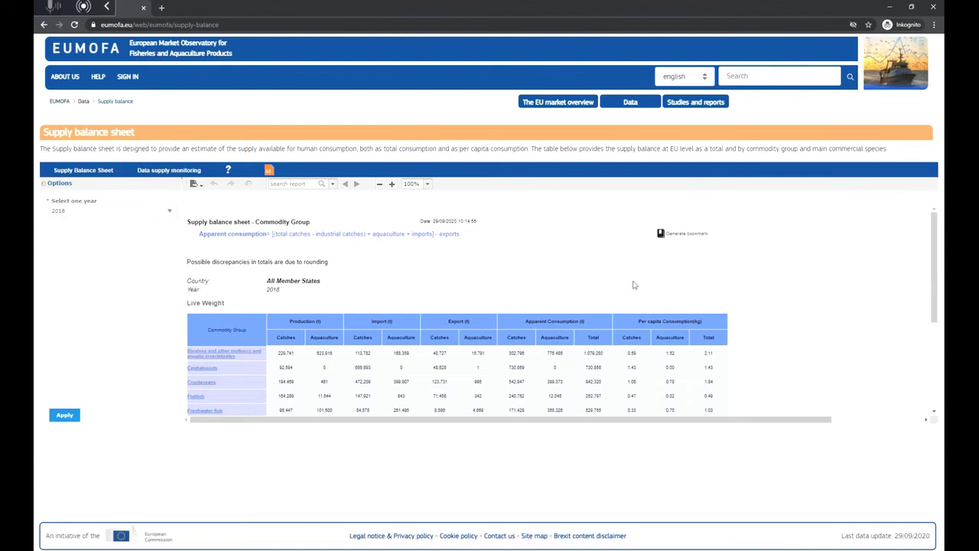
scroll(732, 286, down, 3)
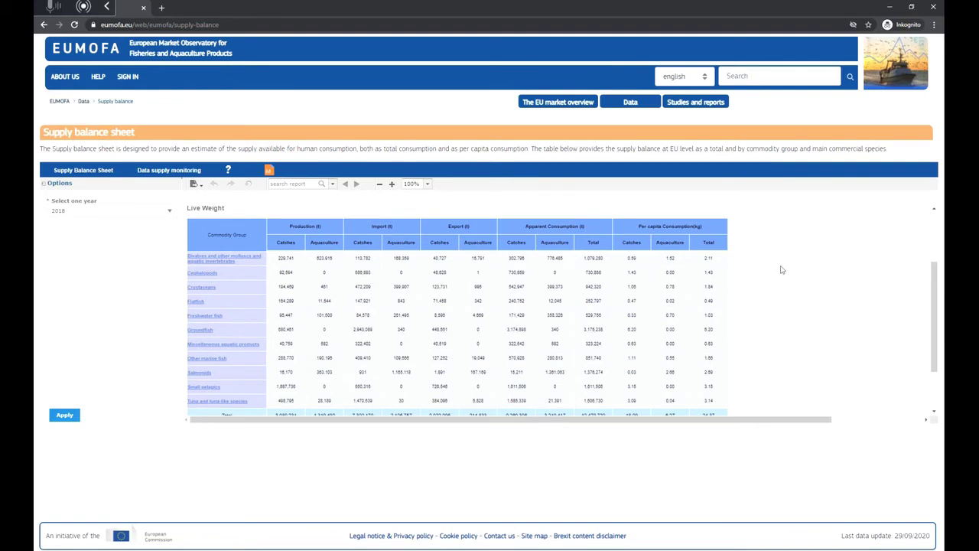
scroll(326, 251, up, 3)
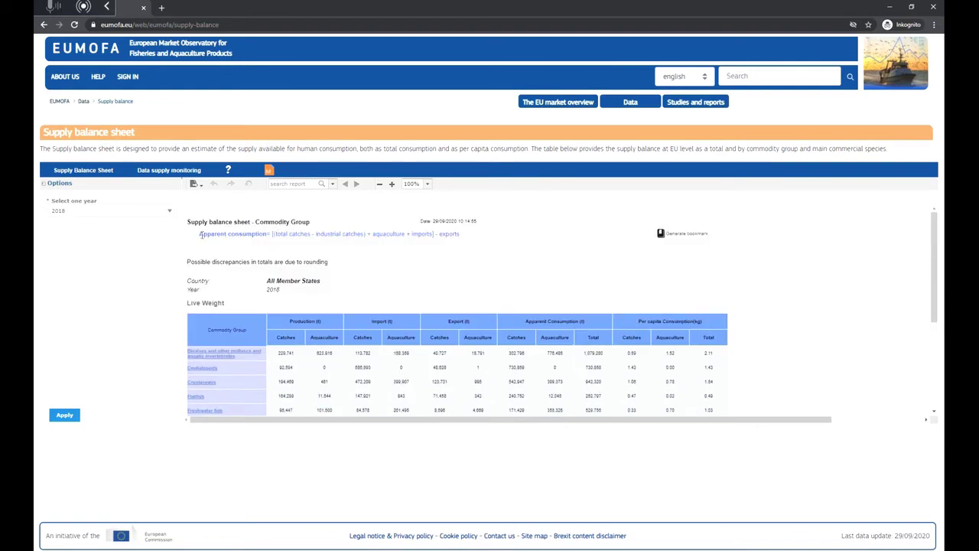
Highlight the apparent consumption formula and the total apparent consumption of Groundfish in the supply balance table.
drag(201, 235, 485, 236)
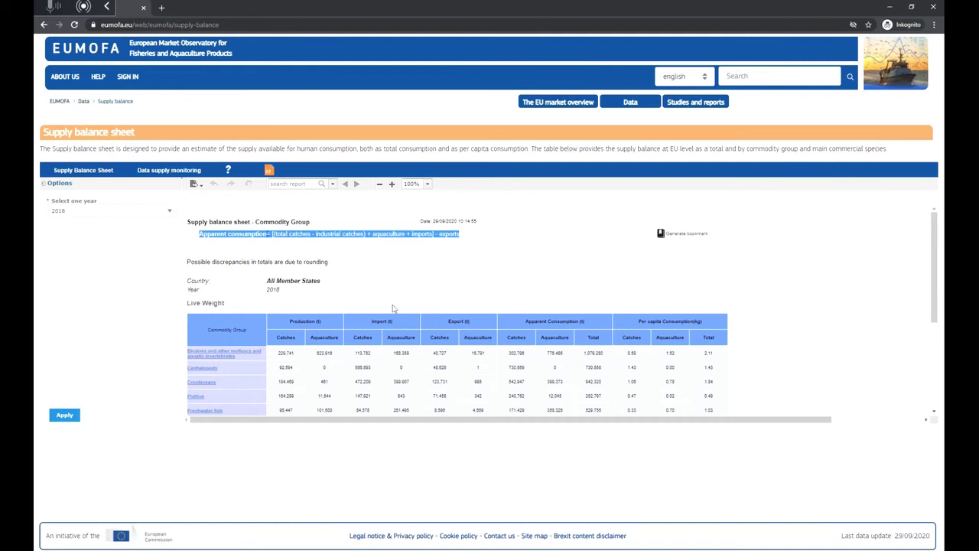
scroll(345, 324, down, 2)
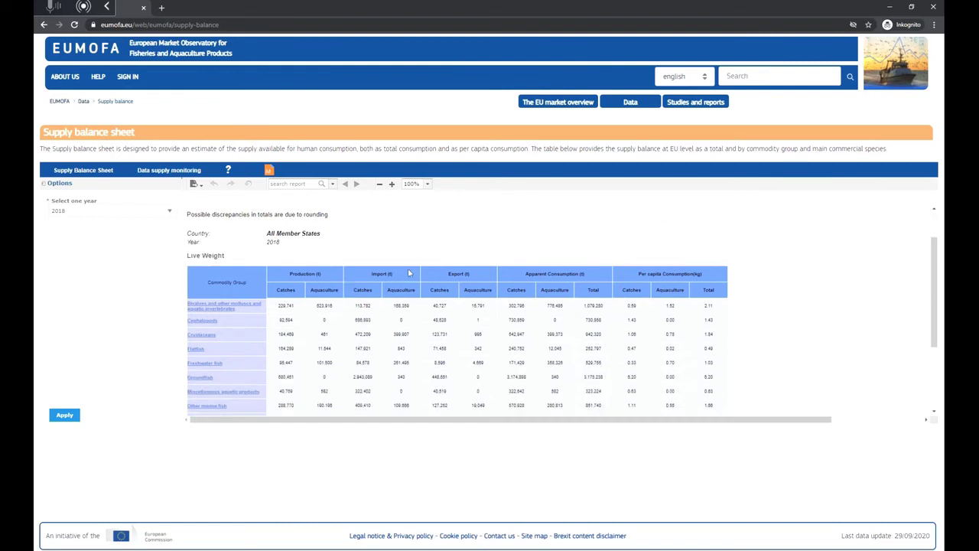
scroll(778, 282, down, 2)
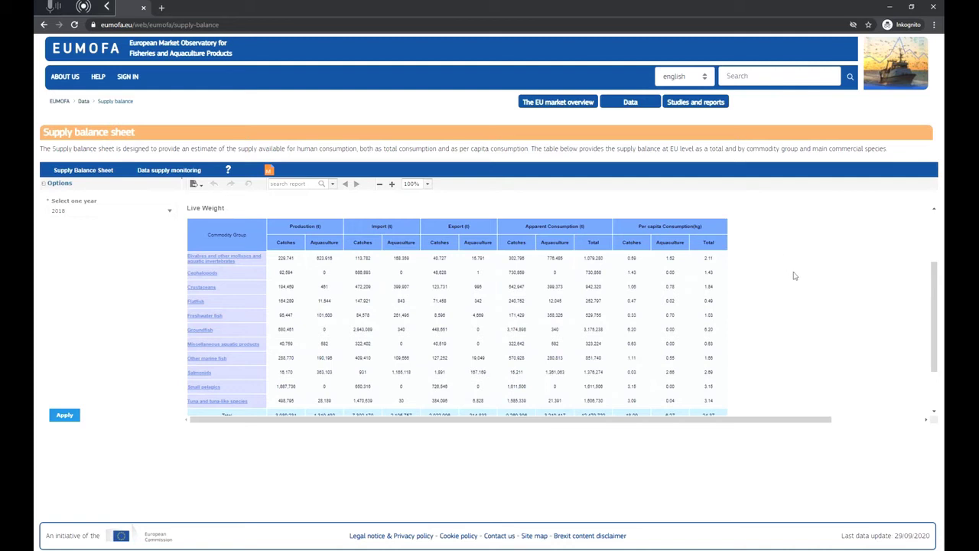
scroll(390, 316, down, 1)
scroll(390, 315, up, 1)
drag(609, 331, 583, 331)
Open the Groundfish breakdown by main commercial species and highlight the total apparent consumption of Cod.
click(197, 334)
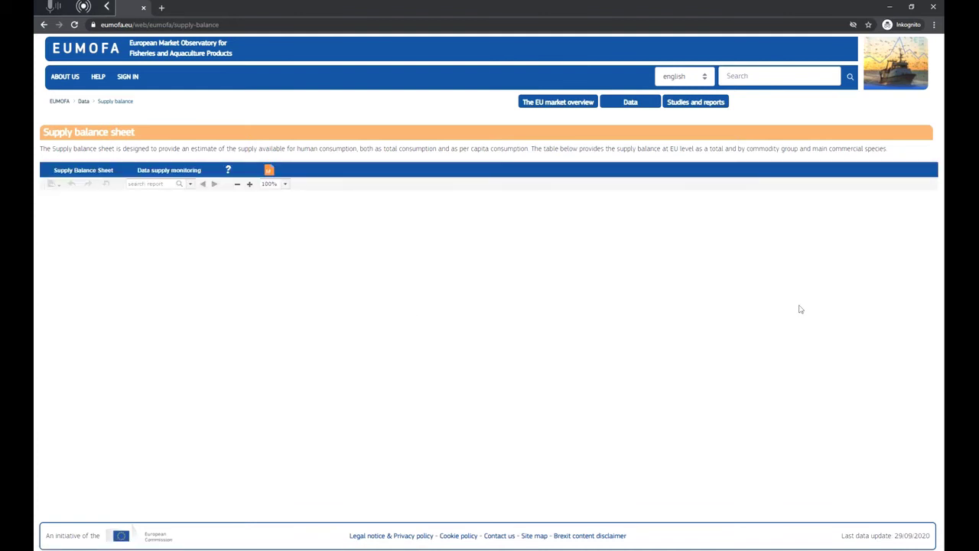
scroll(802, 304, down, 2)
scroll(802, 304, down, 1)
scroll(801, 303, up, 1)
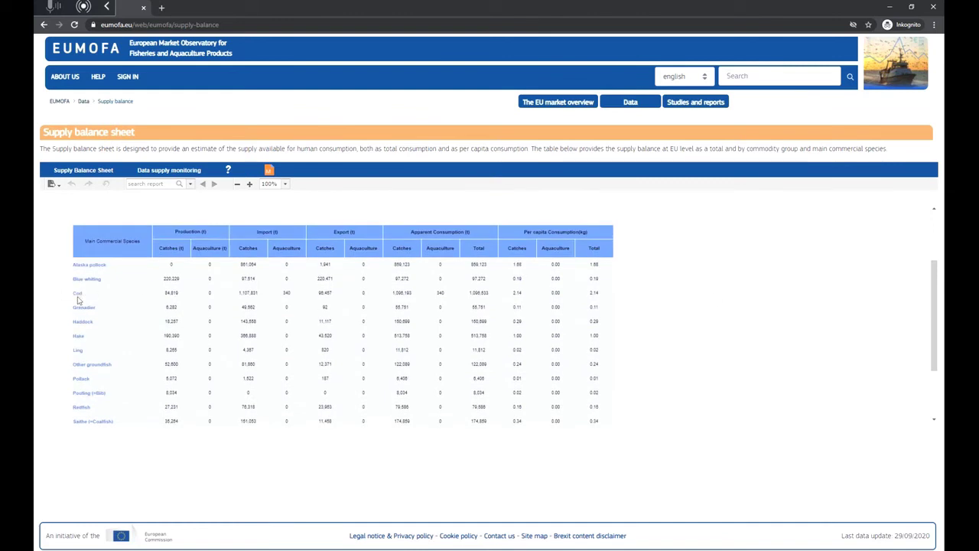
drag(498, 301, 469, 295)
scroll(752, 316, up, 3)
Return to the Data section and review the advanced table options of the different supply chain stages.
click(82, 103)
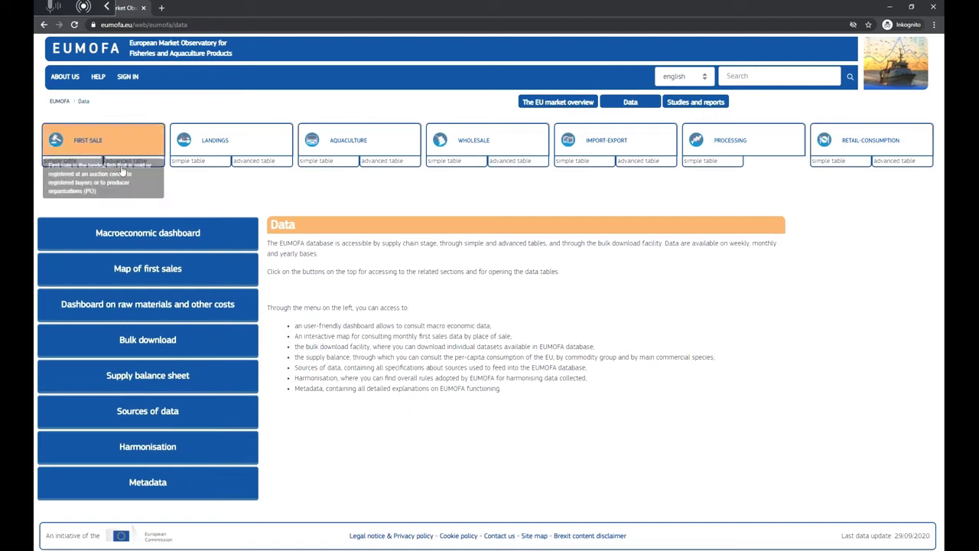
mouse_move(136, 163)
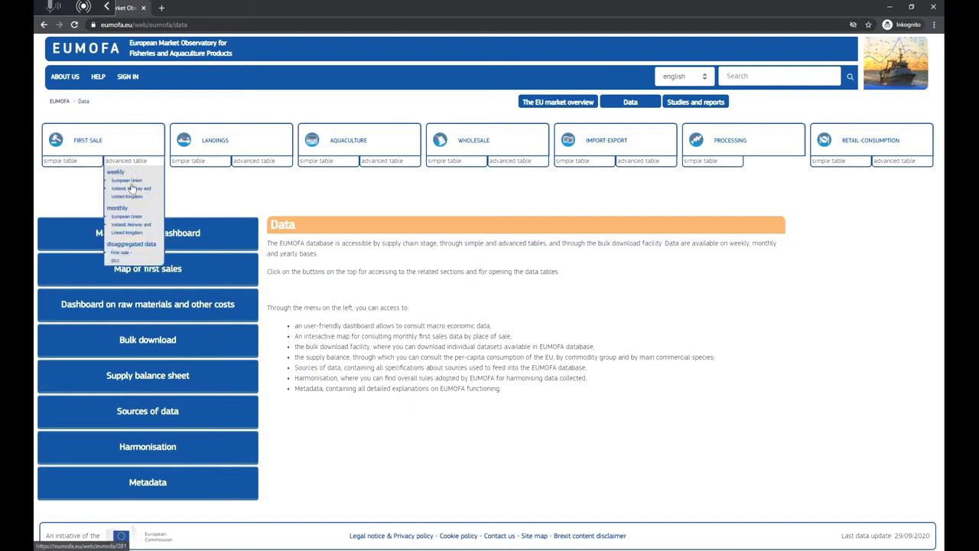
mouse_move(263, 165)
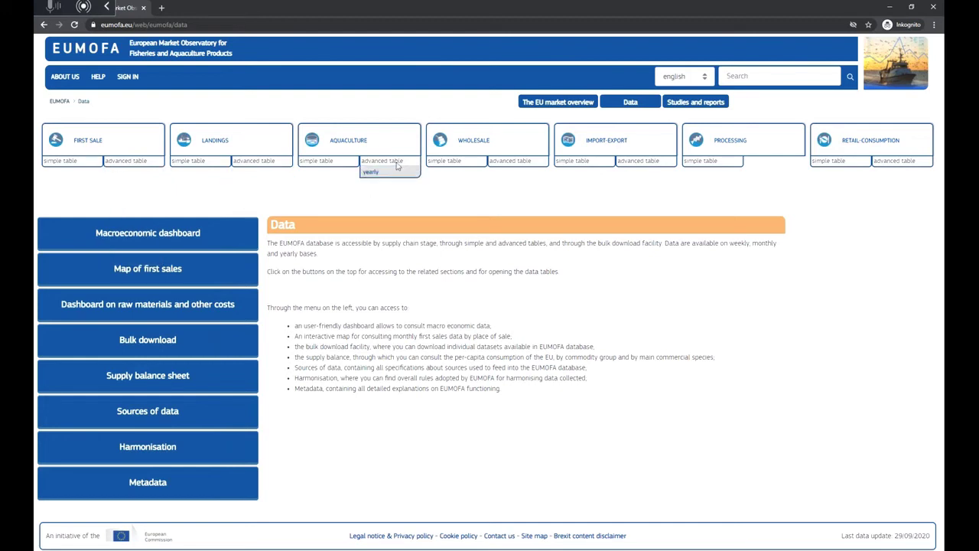
mouse_move(647, 169)
mouse_move(902, 165)
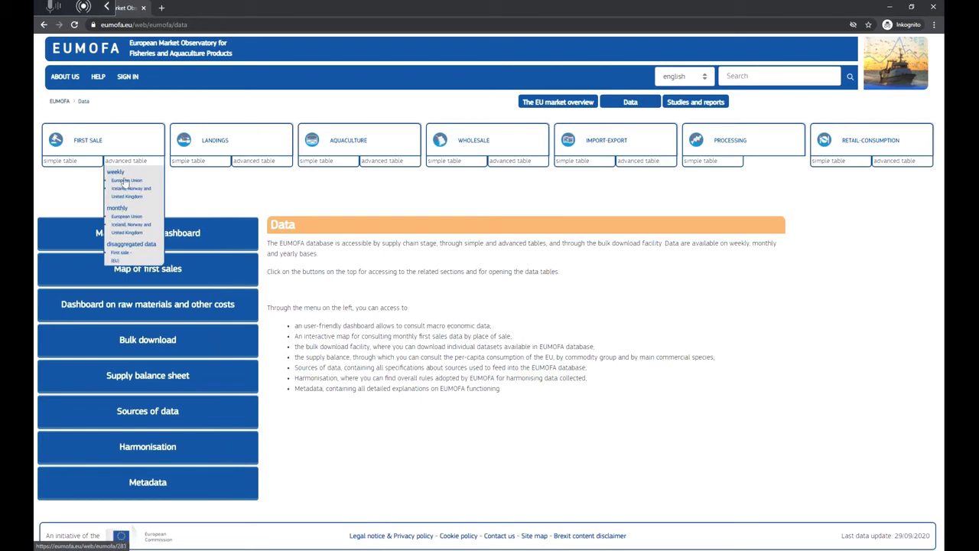
Open the monthly European Union advanced table for First sale and dismiss the query support tool with "Do not ask me again" enabled.
click(127, 219)
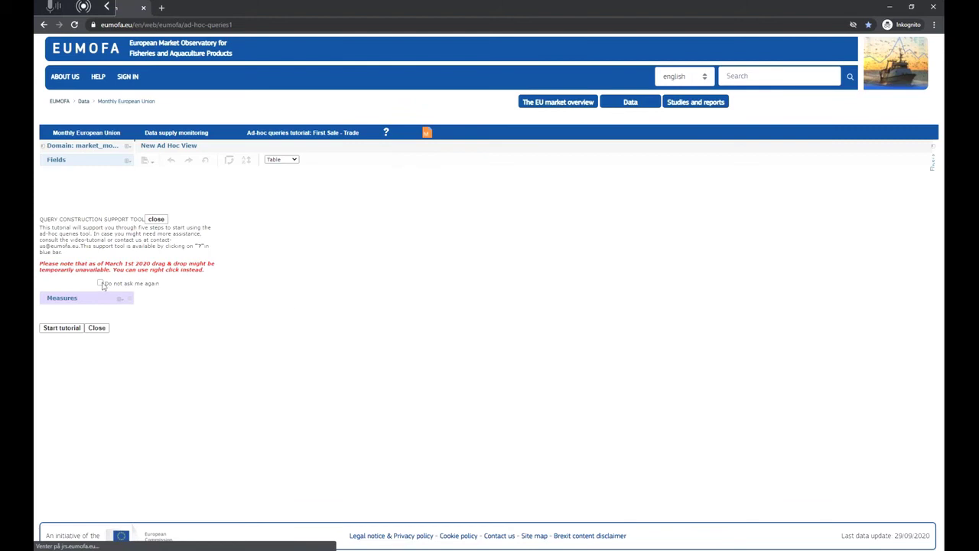
click(100, 283)
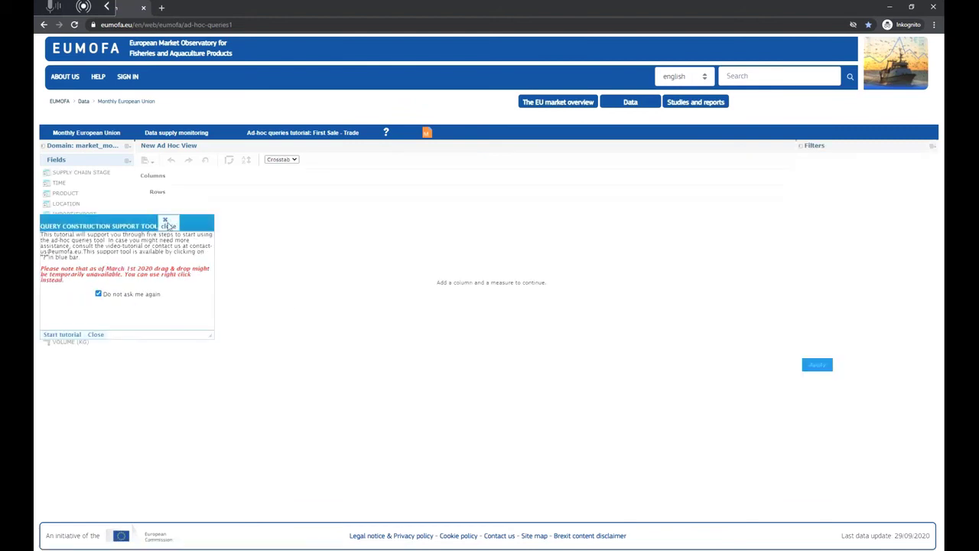
click(166, 223)
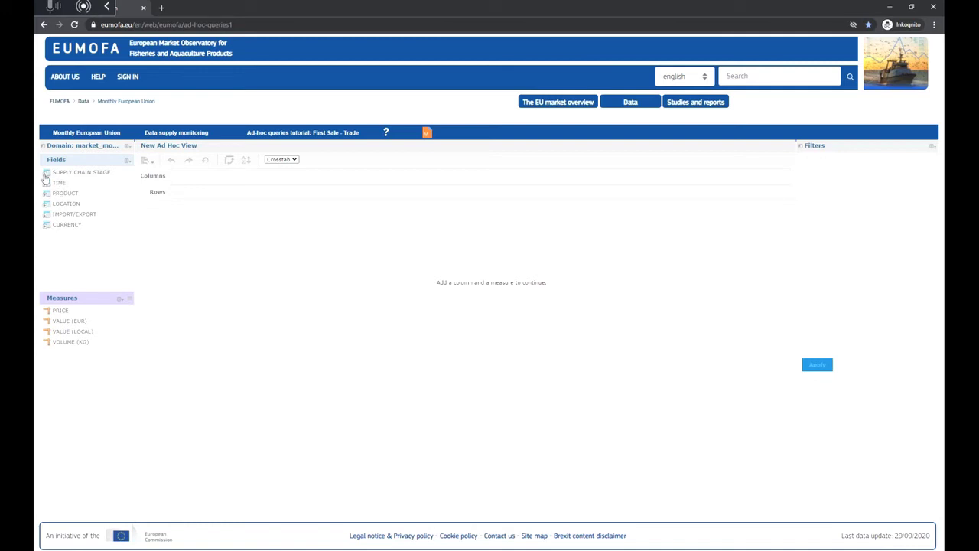
Expand the Supply chain stage and Time fields and choose Select Fields for the ad hoc view's data source.
click(46, 173)
click(46, 194)
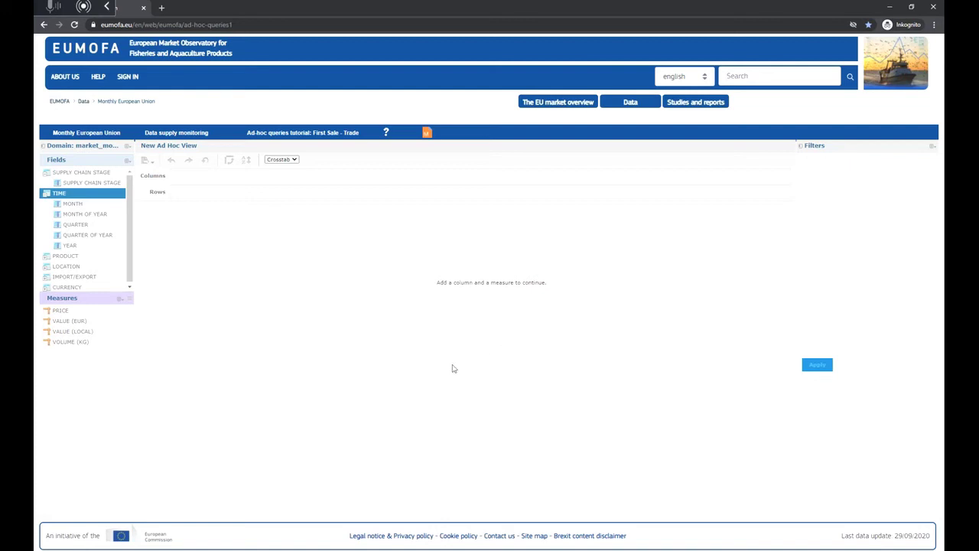
click(146, 161)
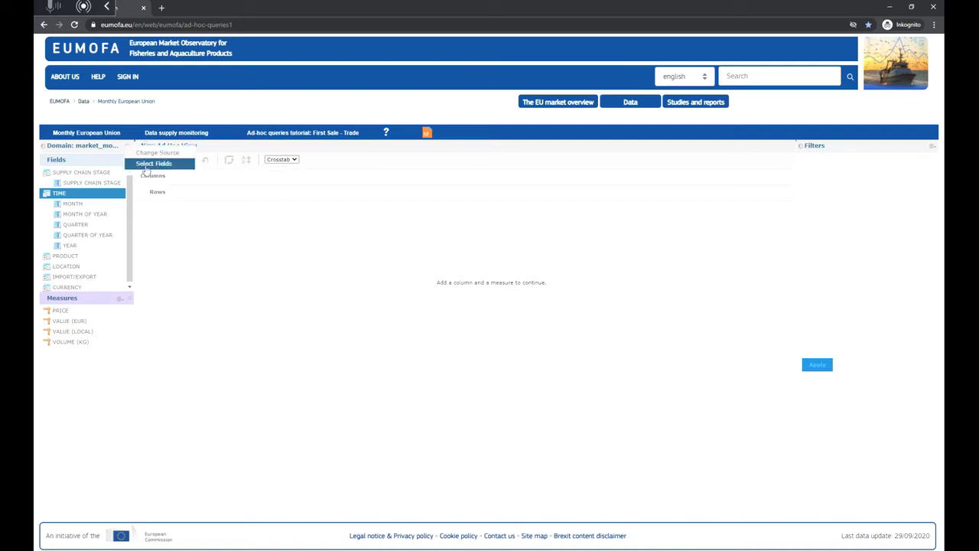
click(148, 167)
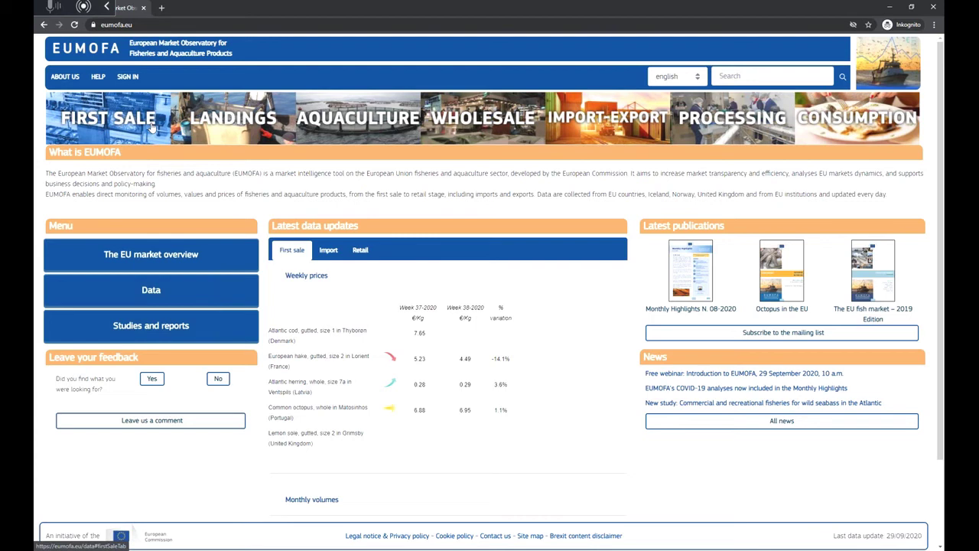
Open the monthly European Union advanced table for First sale from the Data section and close the query construction support tool.
click(150, 291)
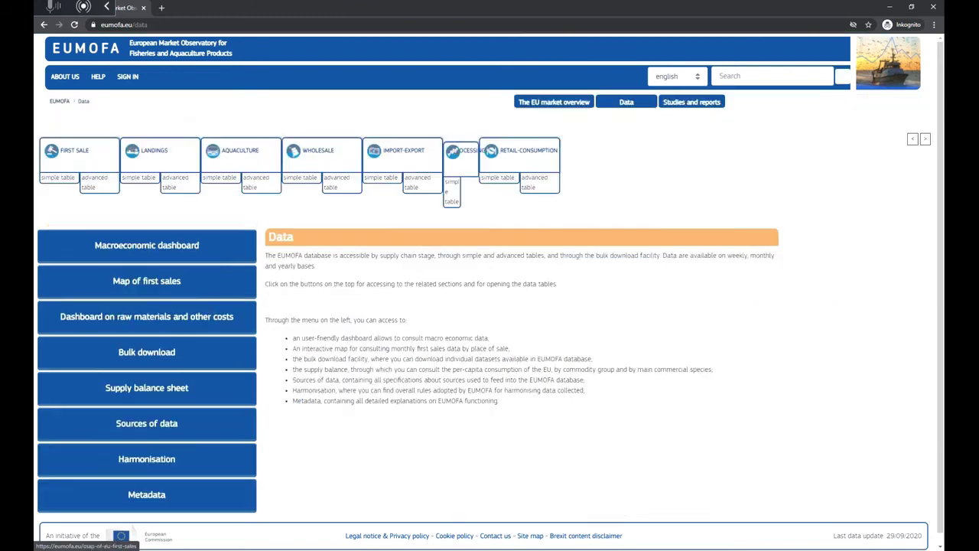
mouse_move(131, 162)
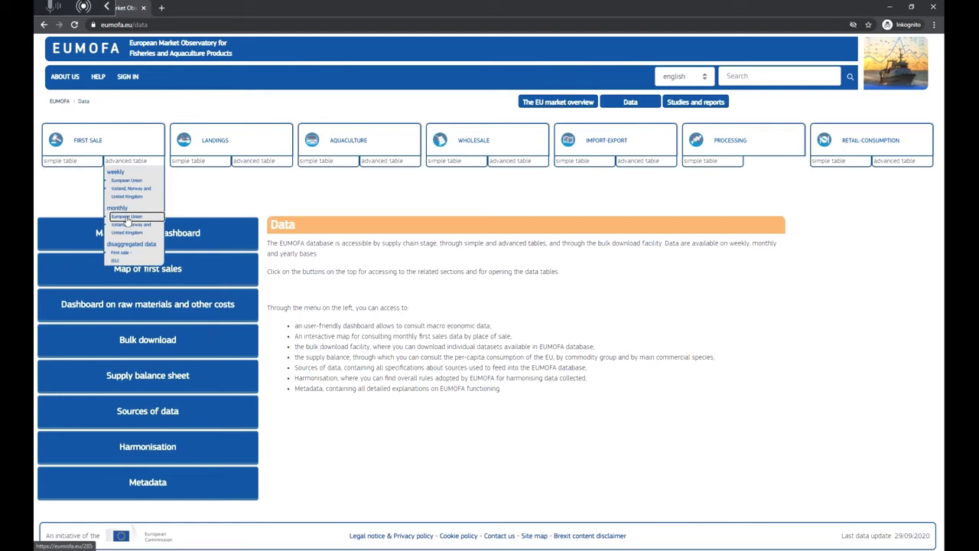
click(127, 218)
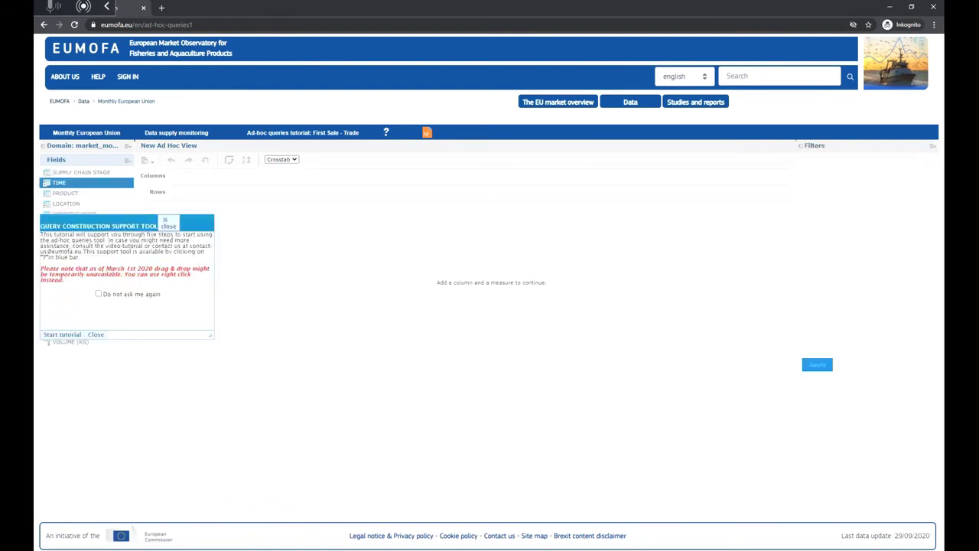
click(169, 223)
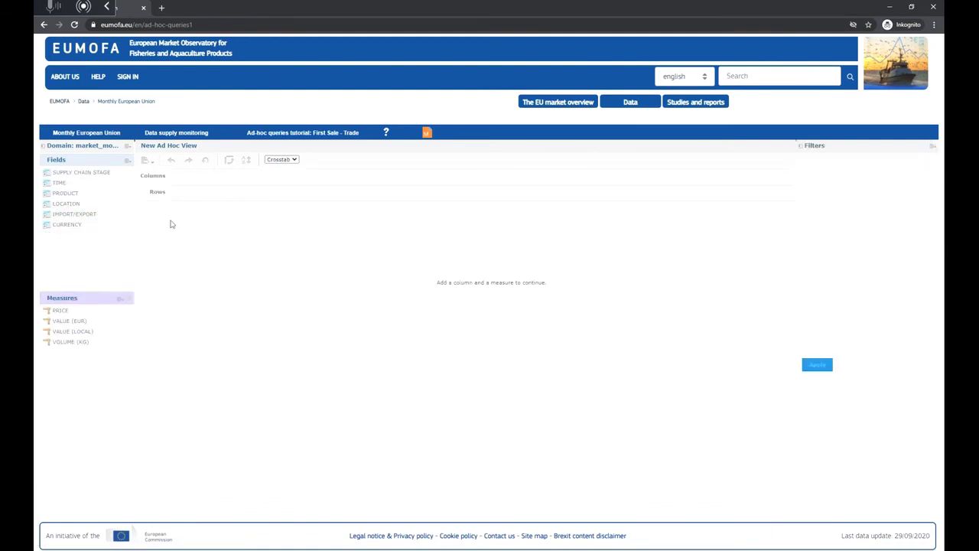
Create a filter on the Supply chain stage field in the ad hoc view.
click(48, 178)
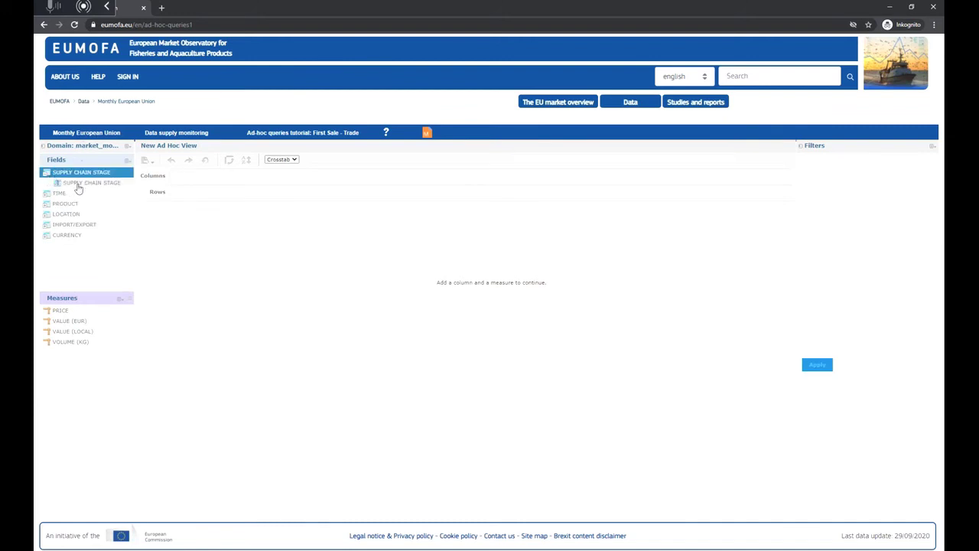
right_click(80, 184)
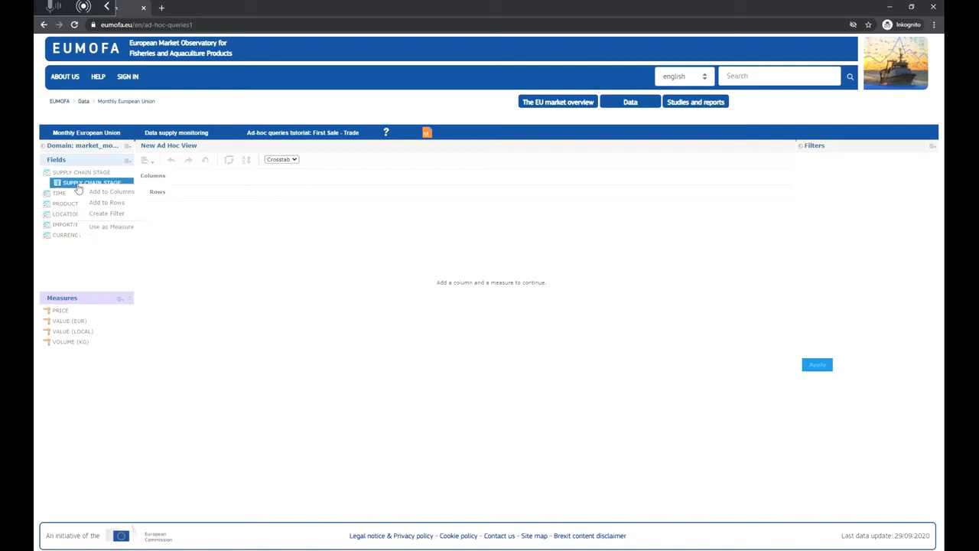
click(109, 215)
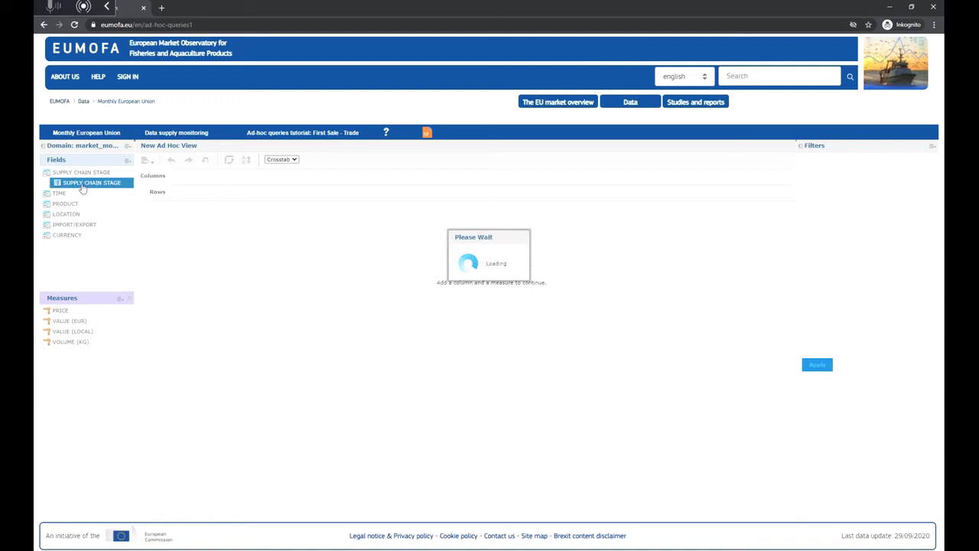
right_click(82, 187)
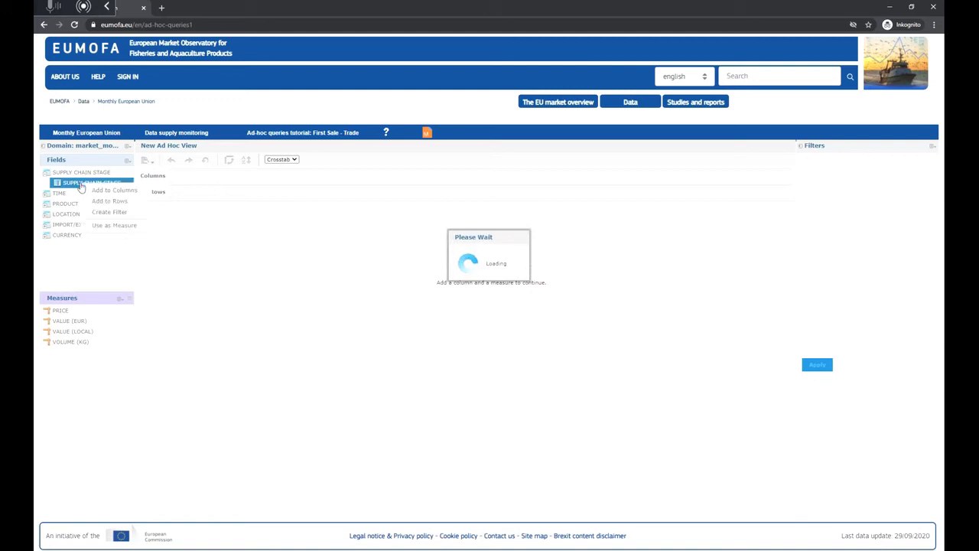
click(108, 212)
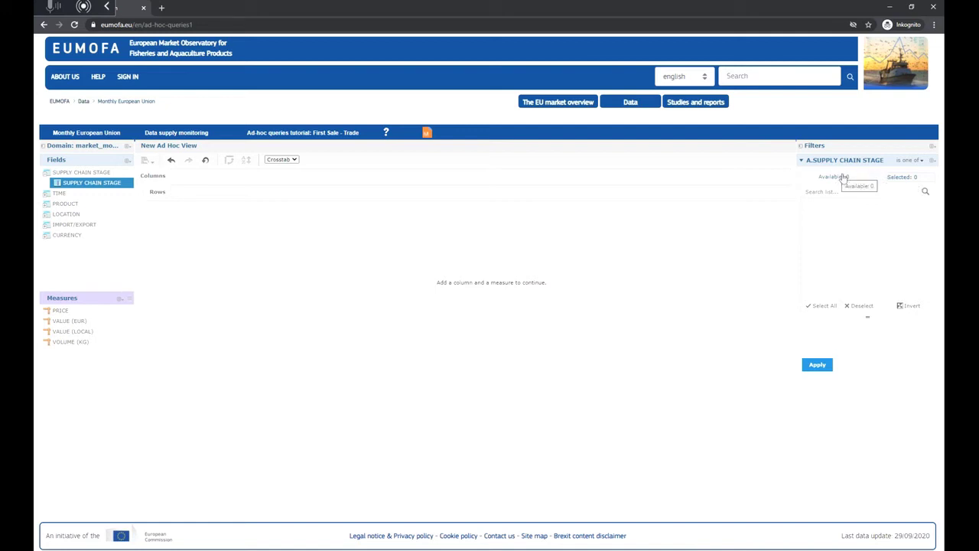
Try out the Supply chain stage filter's controls by selecting all stages, deselecting them and viewing the filter's options.
click(904, 178)
click(835, 179)
click(919, 160)
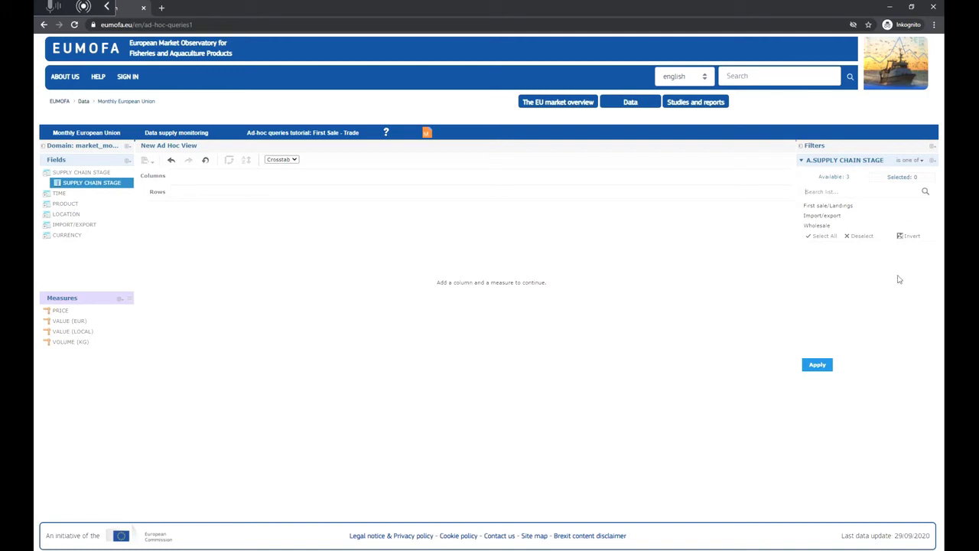
click(823, 237)
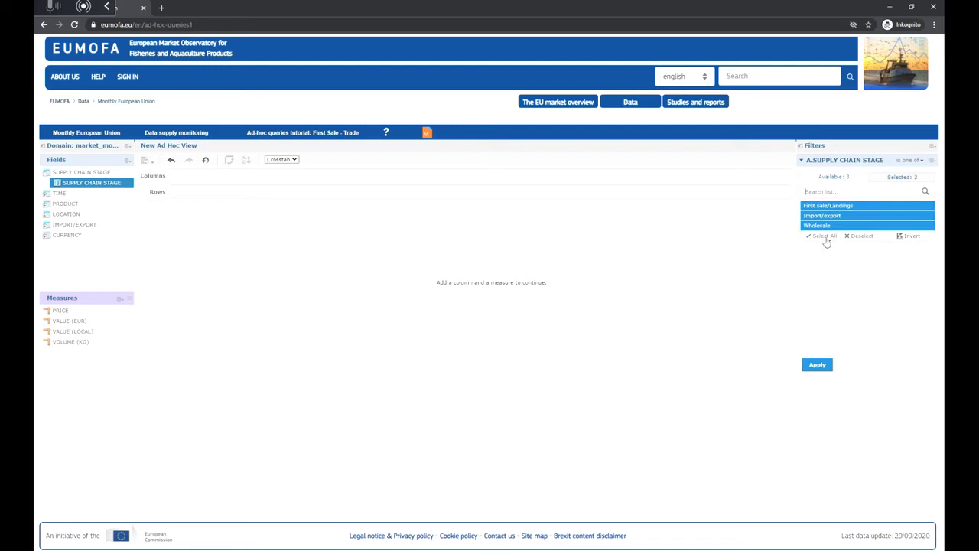
click(860, 239)
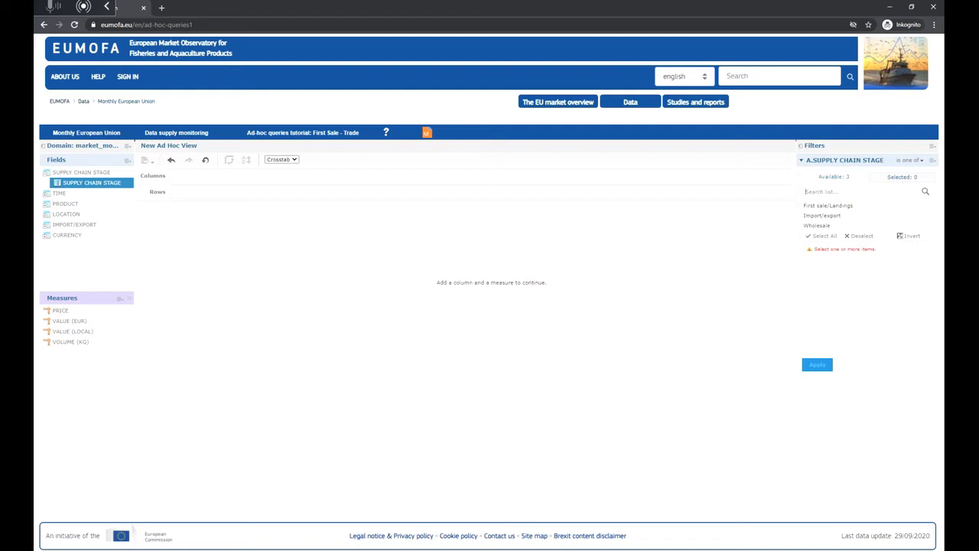
click(933, 162)
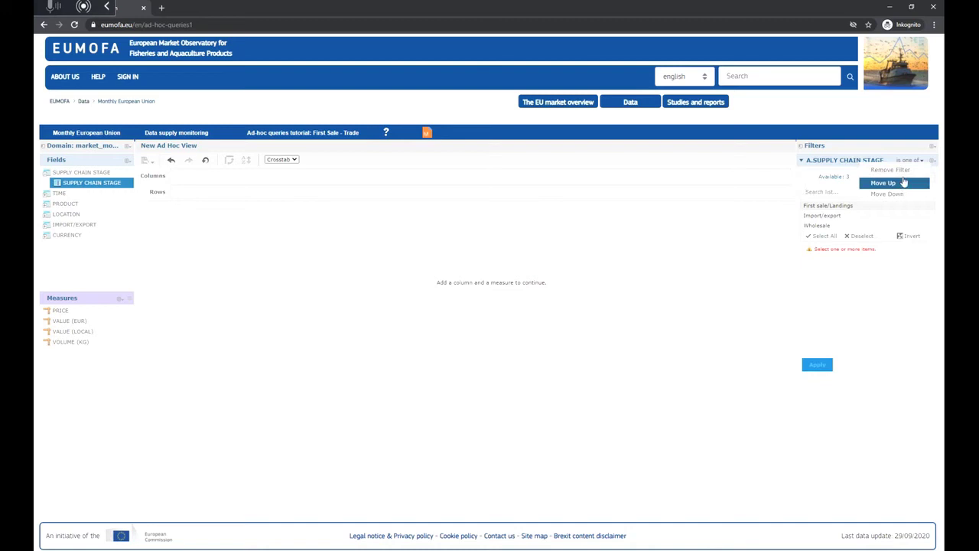
click(866, 268)
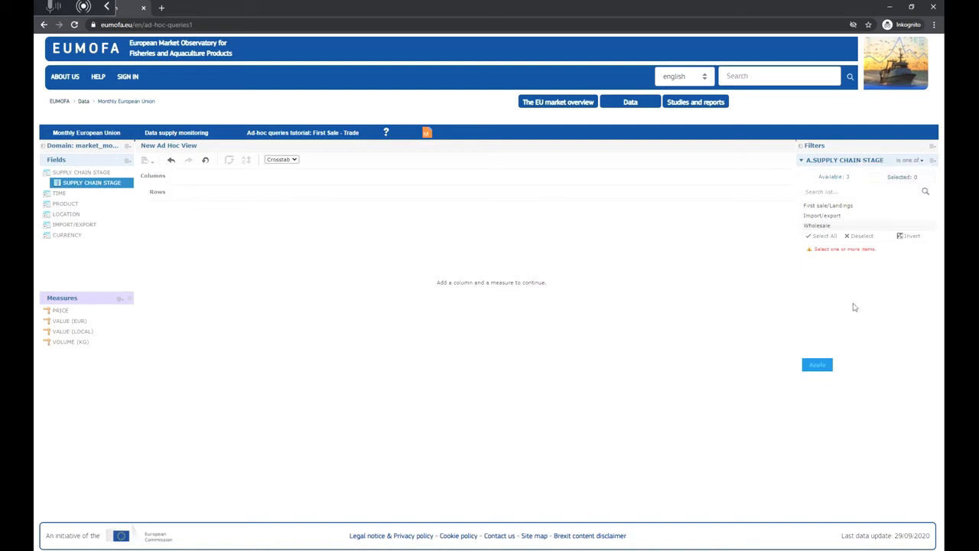
Select First sale/Landings in the Supply chain stage filter and show the selected items.
click(849, 206)
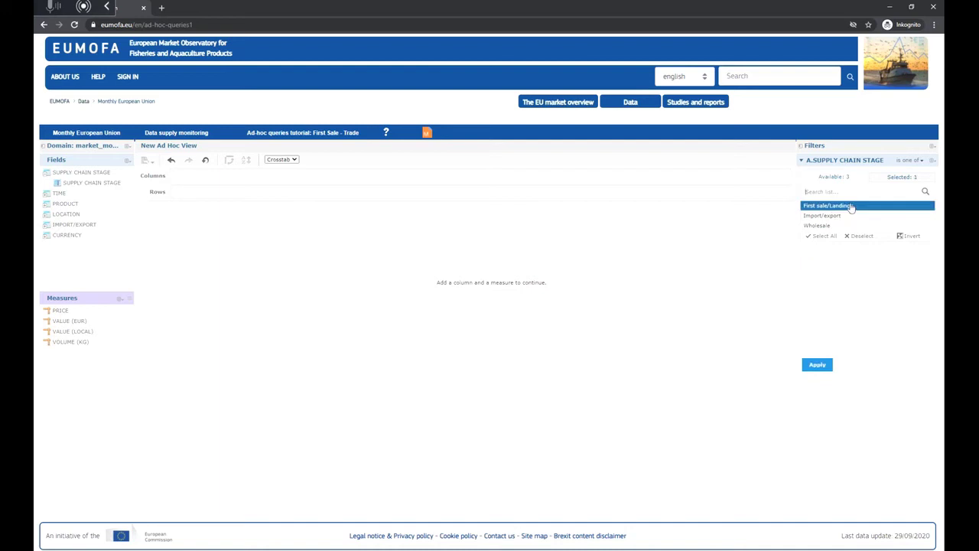
click(907, 181)
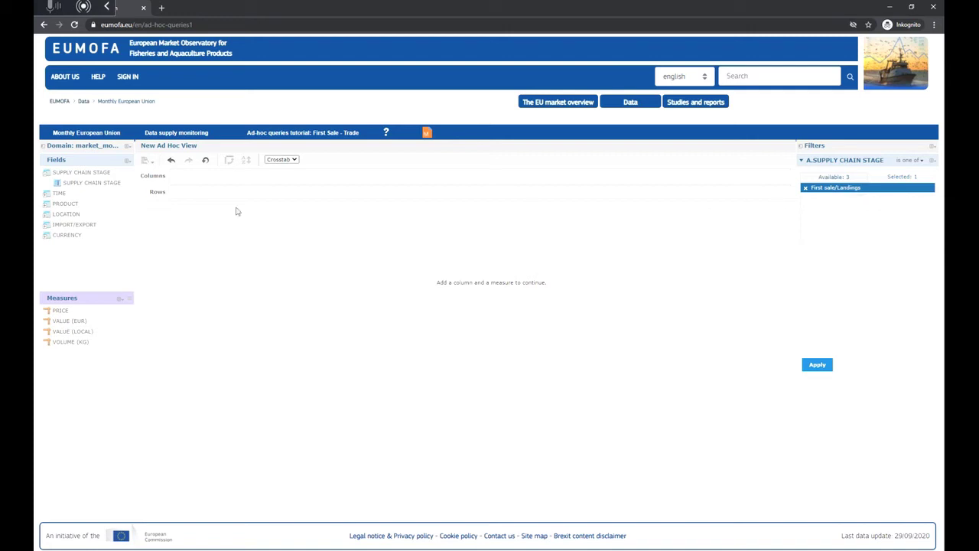
Create filters on the Year field under Time and the Main commercial species field under Product.
click(47, 197)
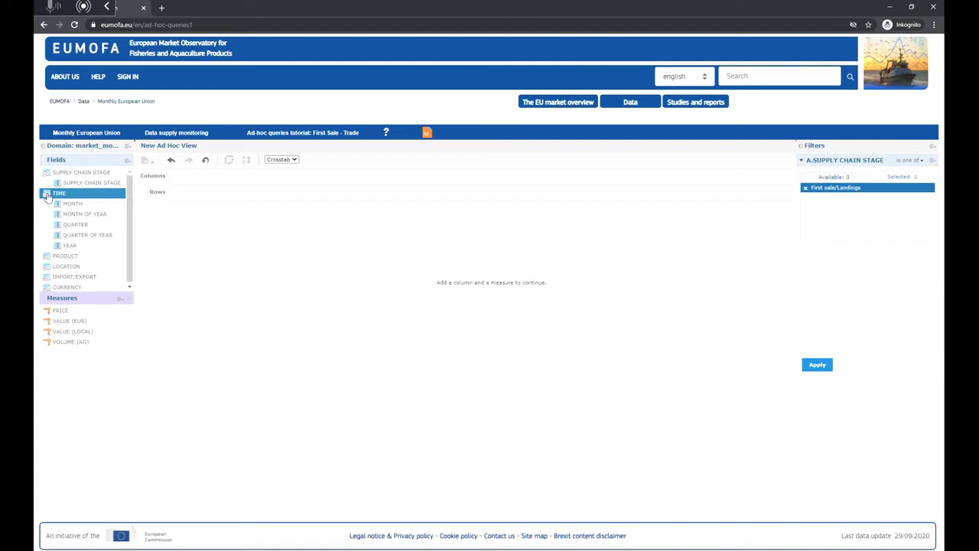
right_click(69, 246)
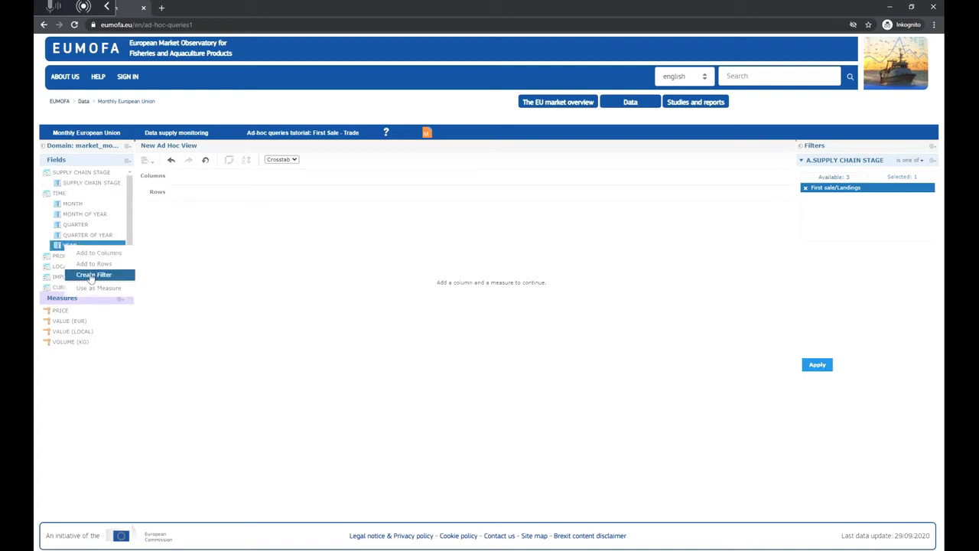
click(90, 276)
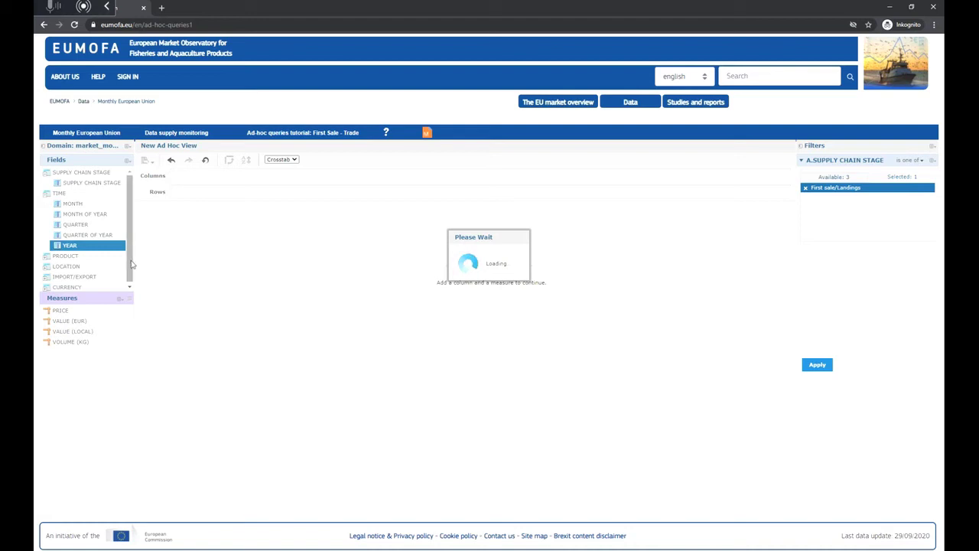
click(64, 255)
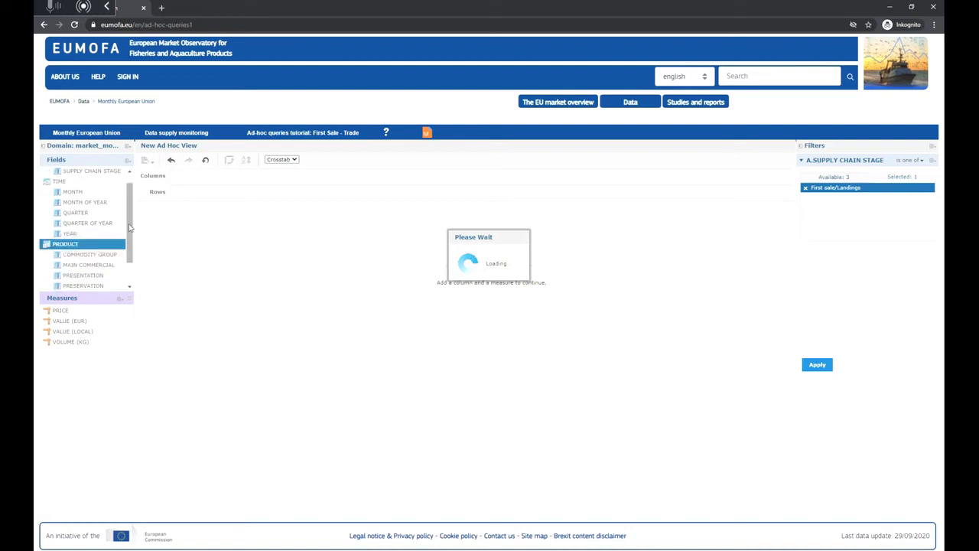
scroll(129, 227, down, 2)
right_click(77, 236)
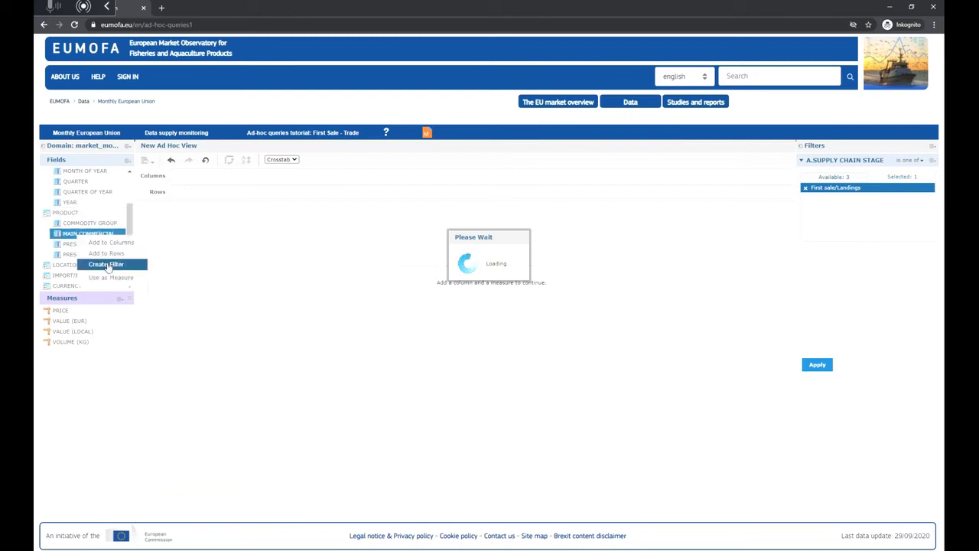
click(107, 265)
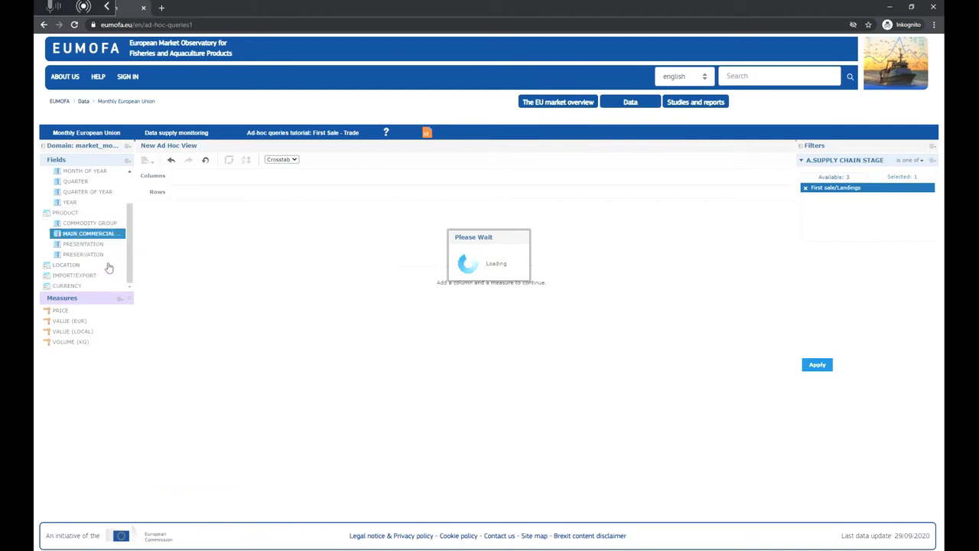
Create a filter on the Country field under Location and collapse all four filters.
double_click(46, 264)
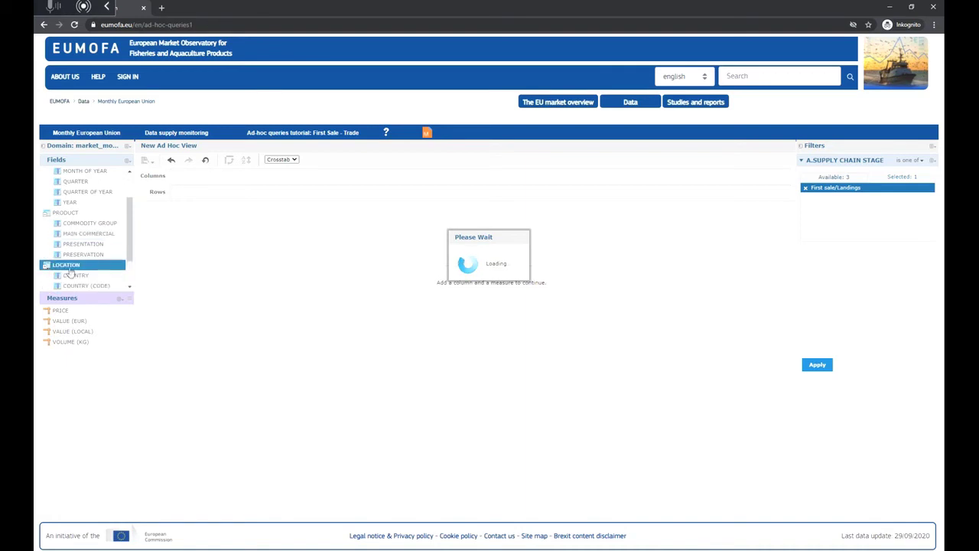
right_click(75, 233)
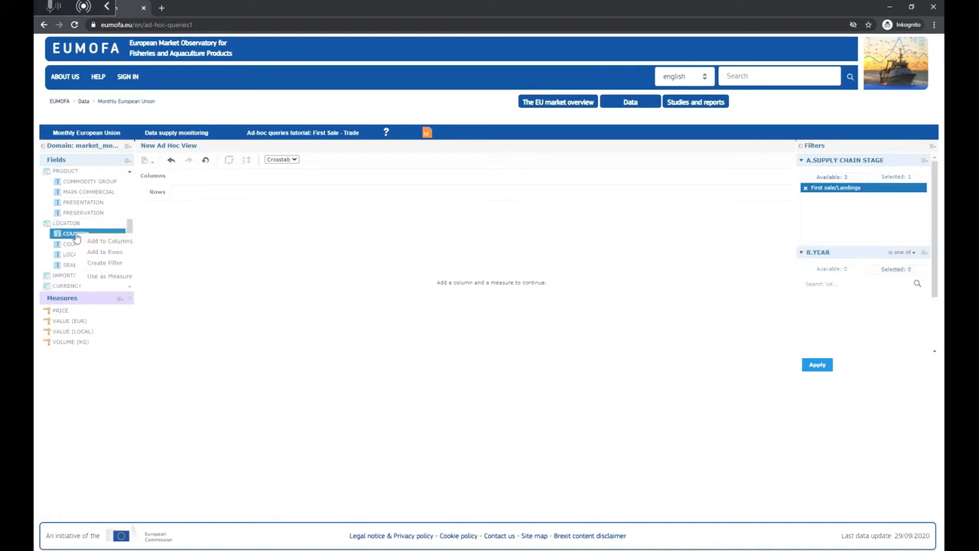
click(107, 264)
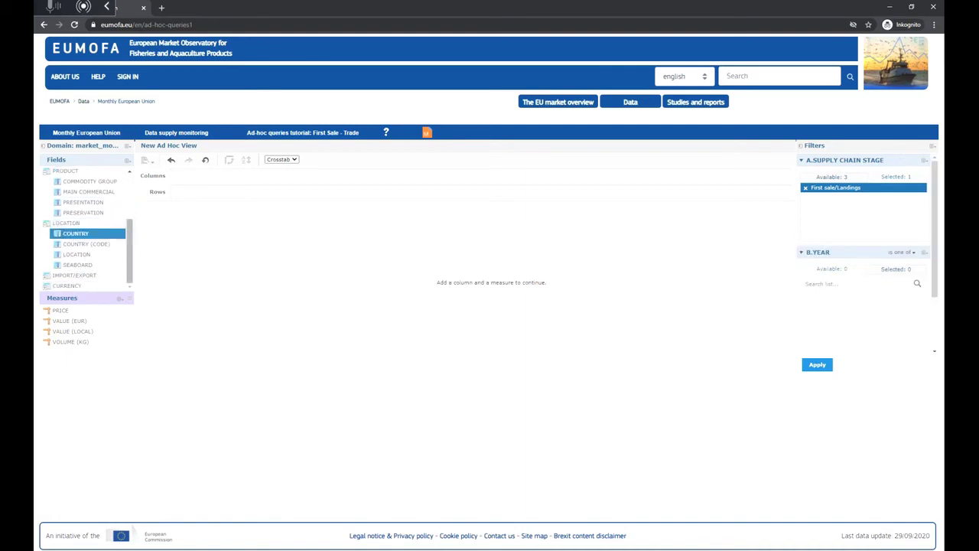
click(801, 162)
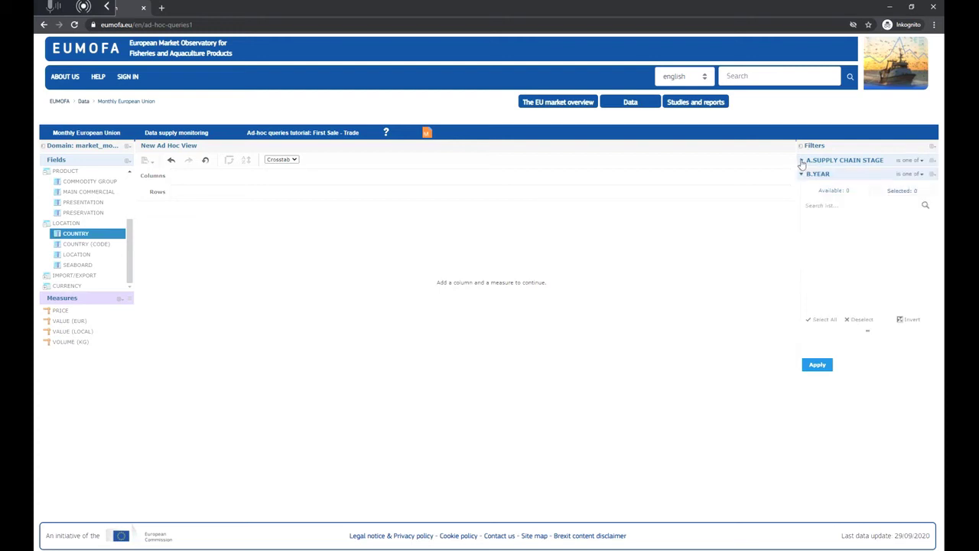
click(802, 175)
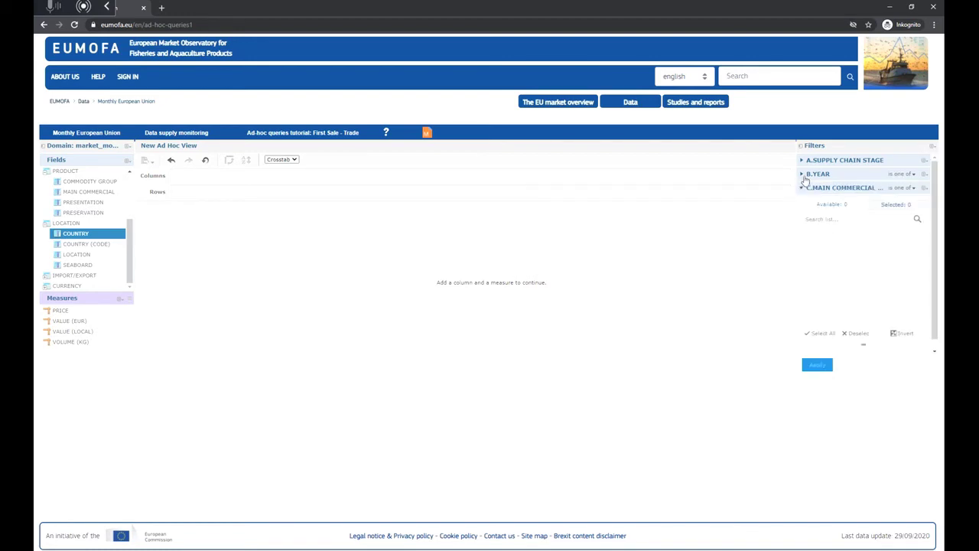
click(802, 190)
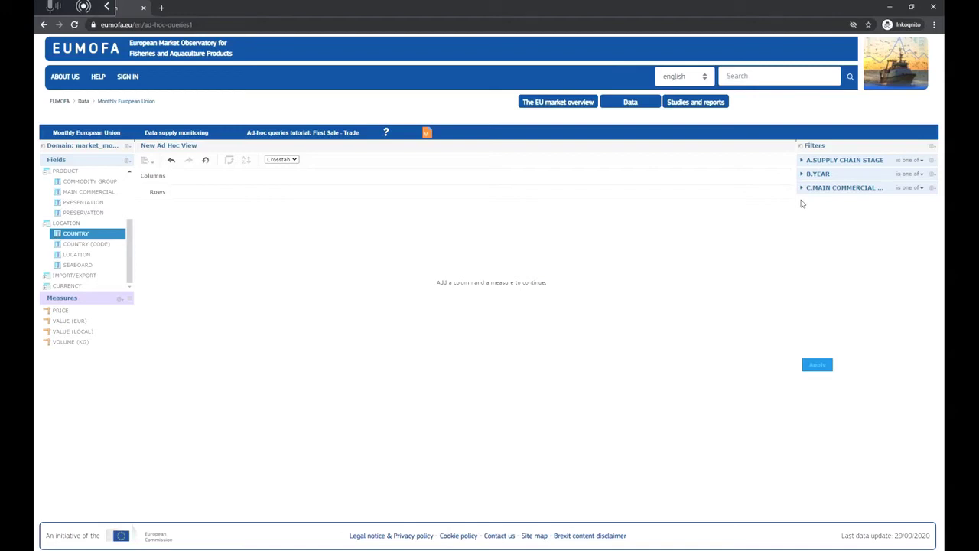
click(803, 202)
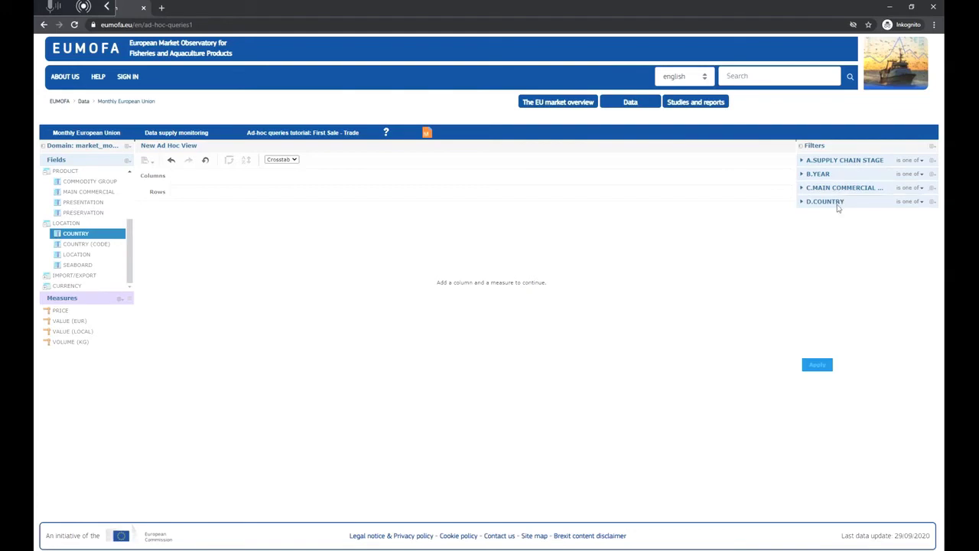
Select 2018, 2019 and 2020 in the Year filter, check the selected items and collapse the filter.
click(801, 174)
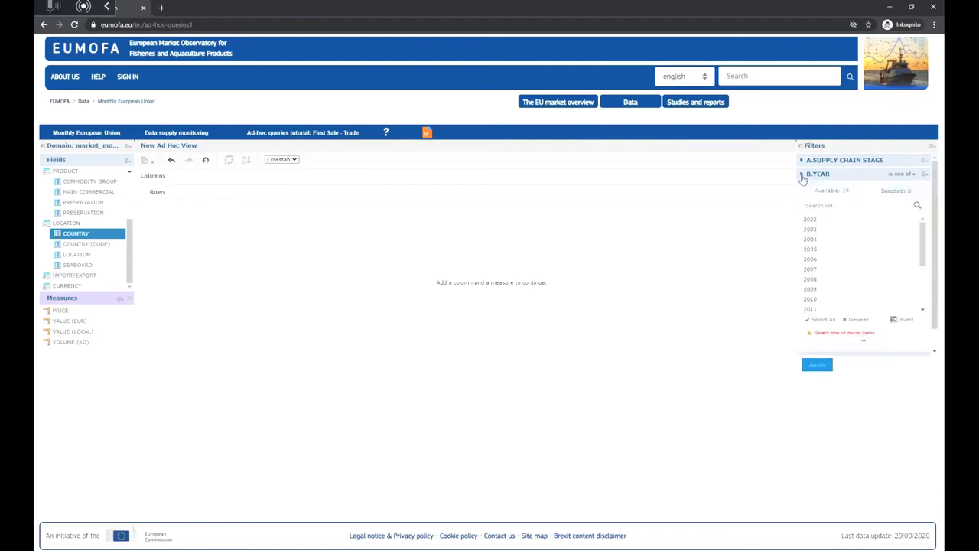
drag(921, 229, 922, 284)
click(826, 290)
click(823, 299)
click(812, 308)
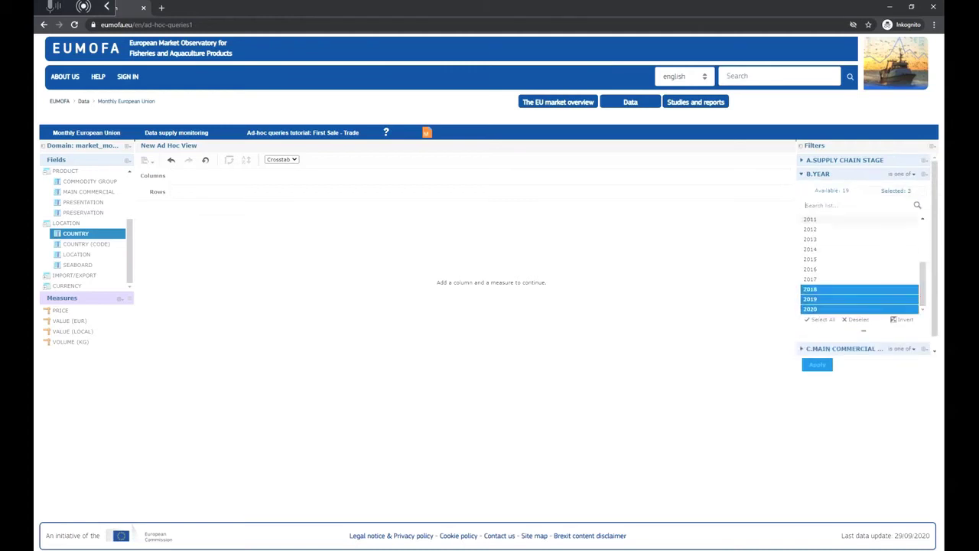
click(900, 192)
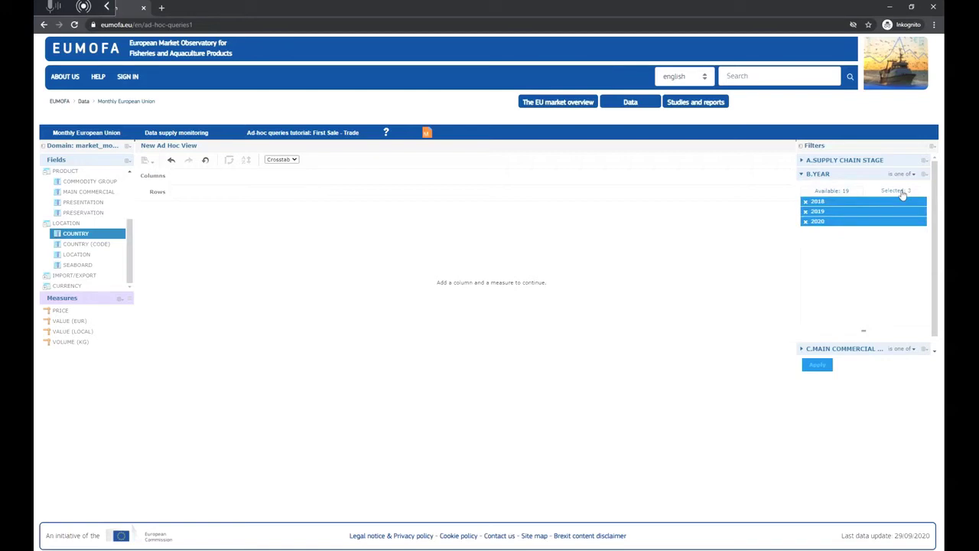
click(802, 175)
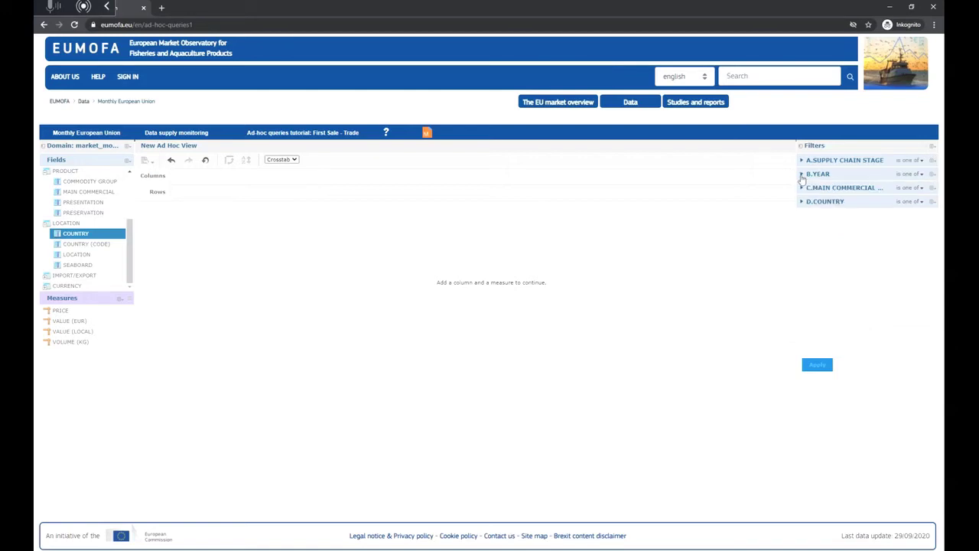
Select Turbot in the Main commercial species filter, check the selected items and collapse the filter.
click(801, 187)
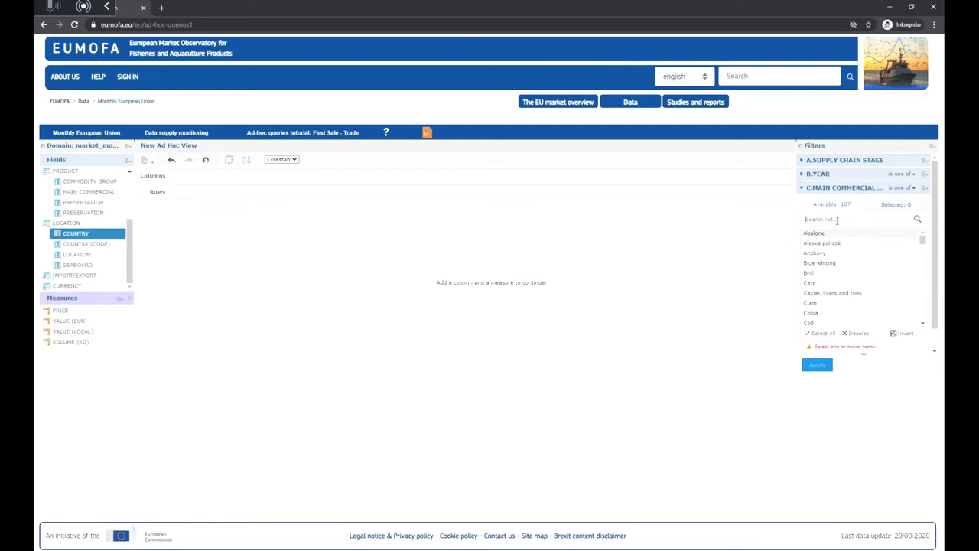
drag(922, 244, 932, 320)
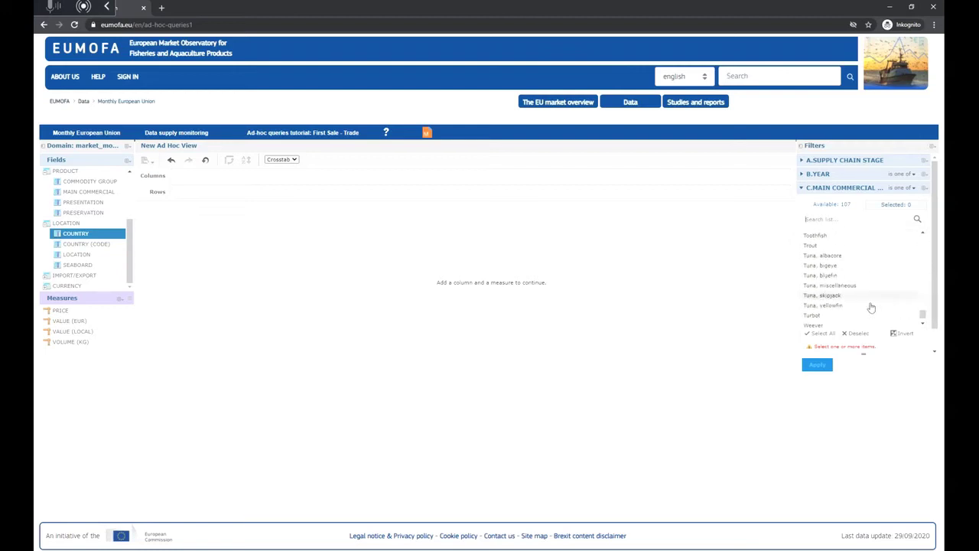
click(846, 316)
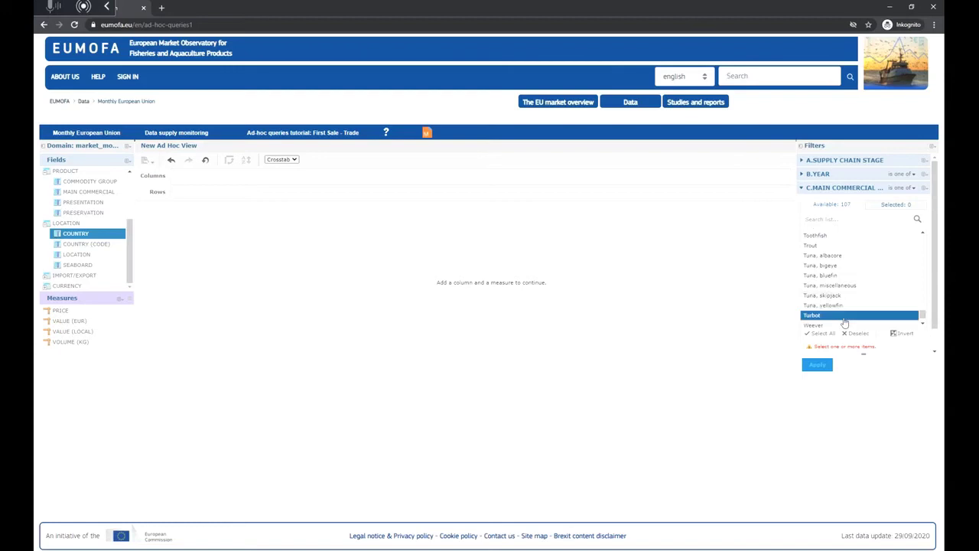
click(896, 205)
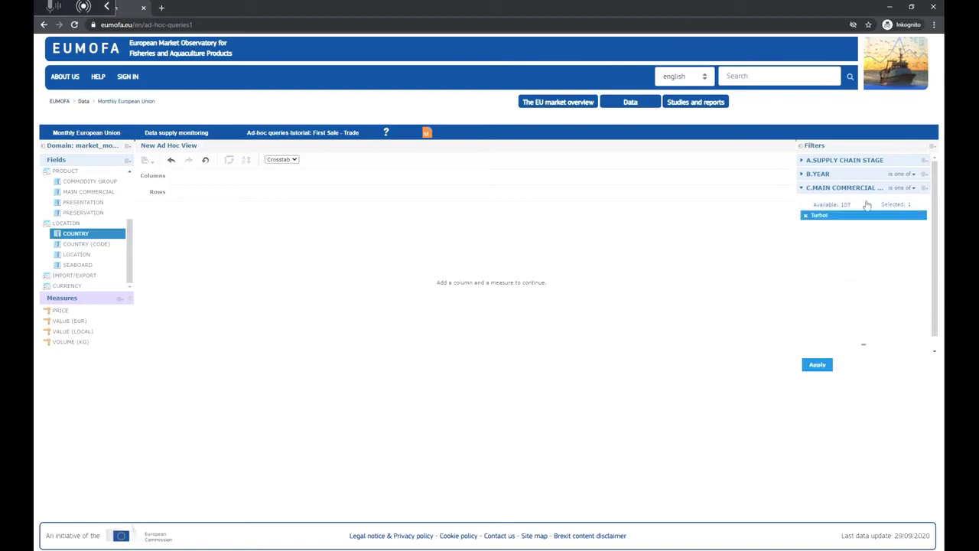
click(802, 189)
Select only France in the Country filter, collapse it and apply all filters to the query.
click(801, 202)
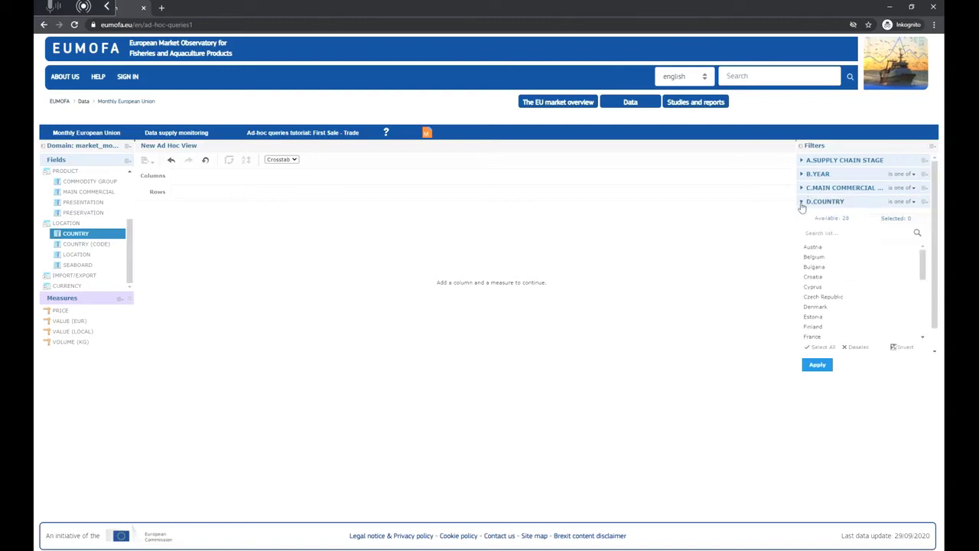
scroll(831, 308, down, 1)
click(814, 289)
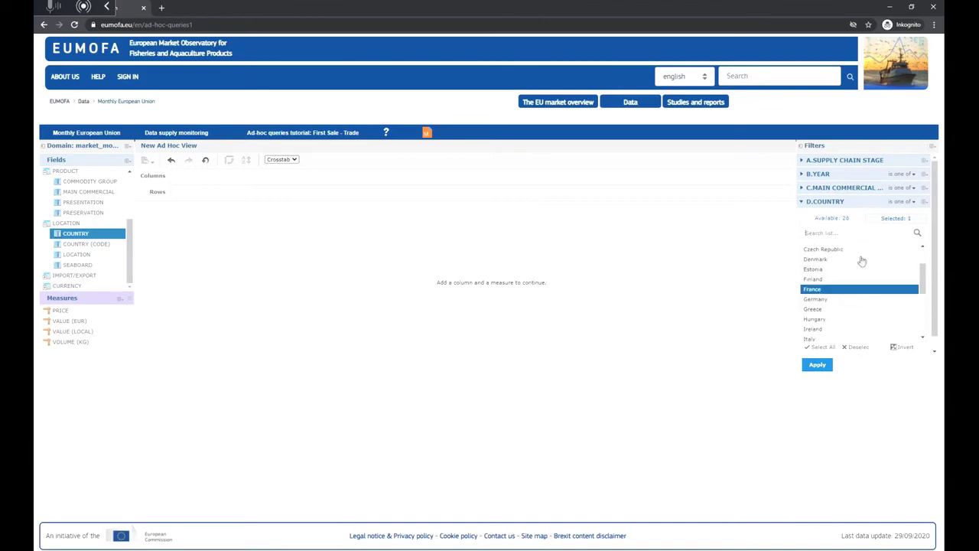
scroll(861, 261, up, 1)
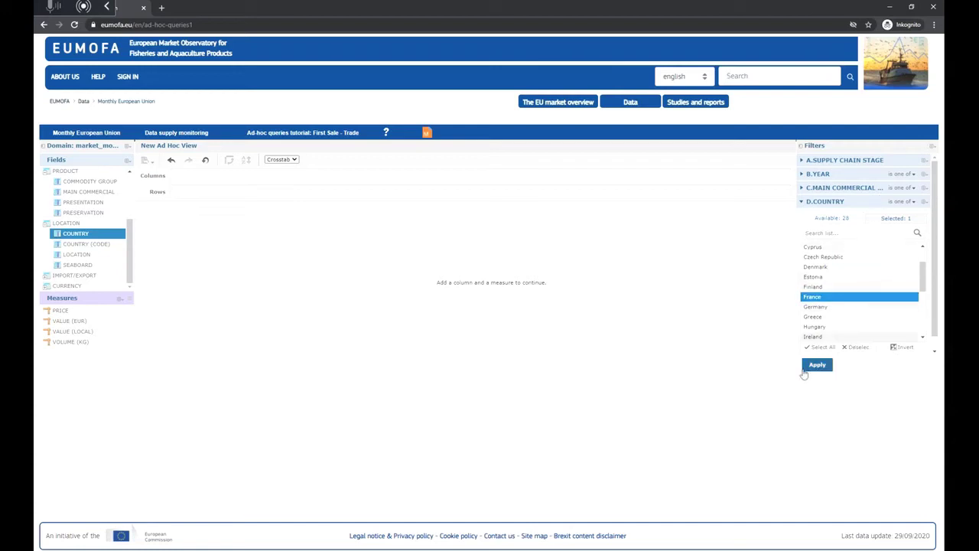
click(853, 347)
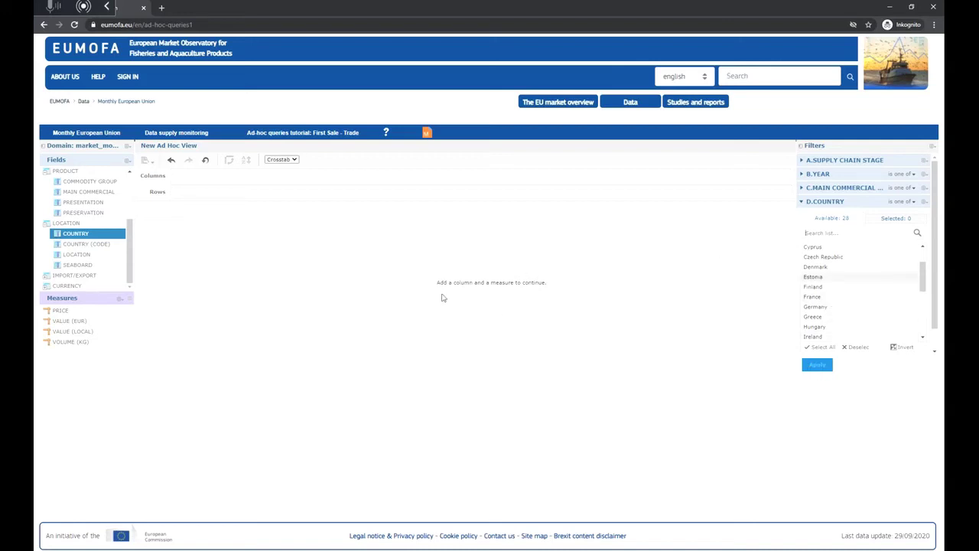
click(812, 298)
click(802, 203)
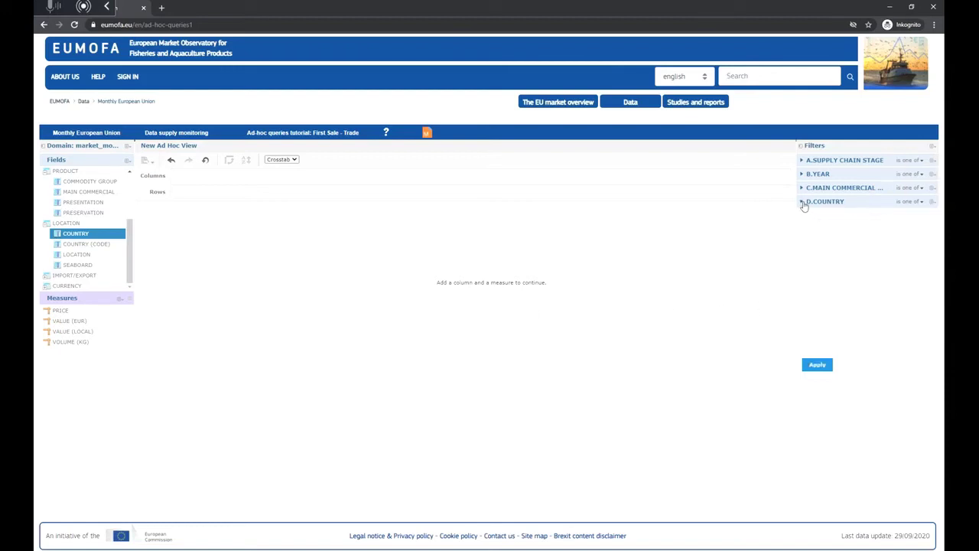
click(817, 365)
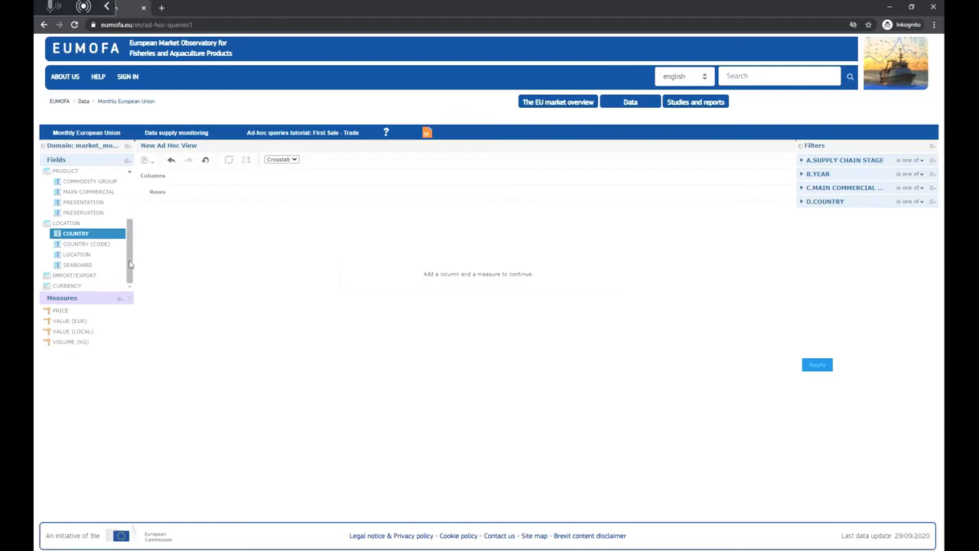
Build the crosstab with Year and the Volume (kg) measure as columns and Month of year as rows.
scroll(126, 260, up, 3)
drag(68, 246, 191, 179)
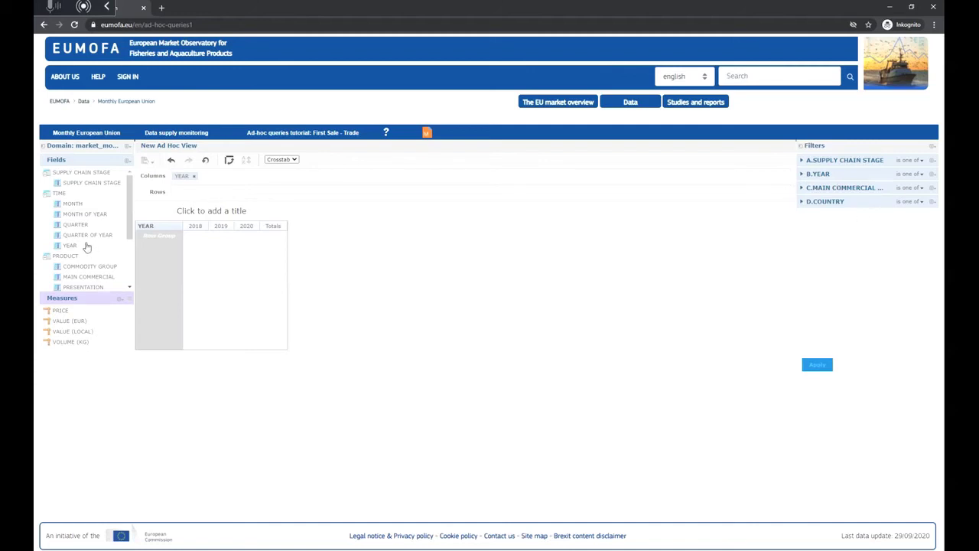
drag(61, 213, 191, 195)
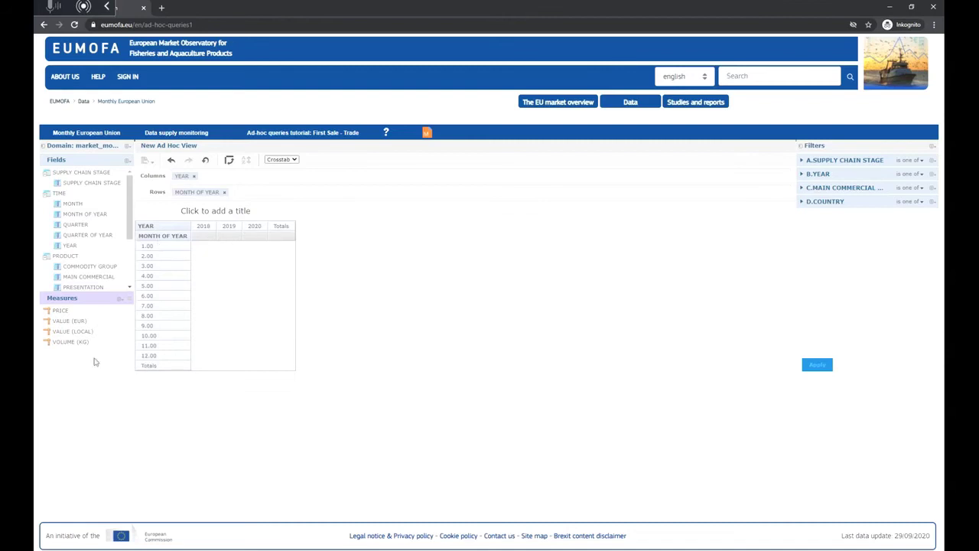
drag(55, 348, 210, 176)
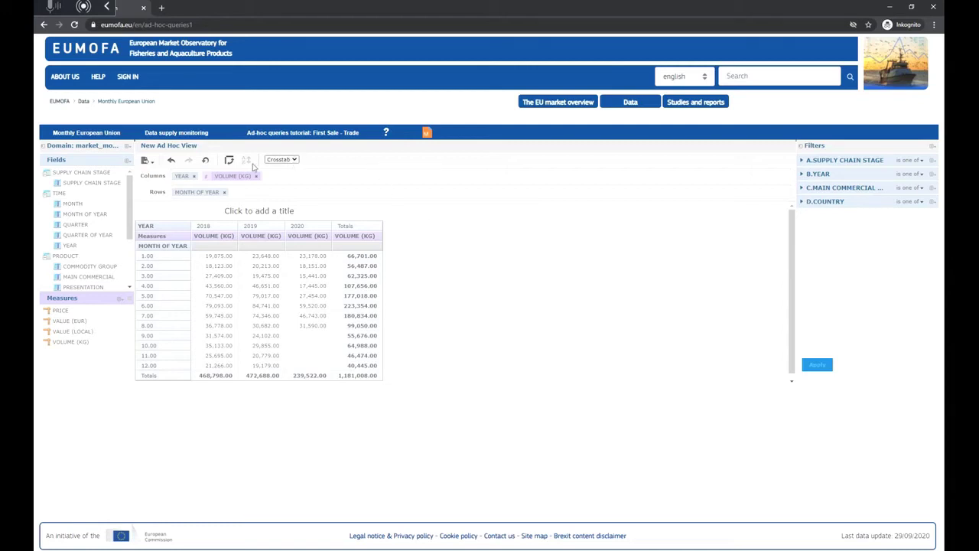
Switch the view from crosstab to chart and raise the data levels to Year for columns and Month of year for rows.
click(293, 160)
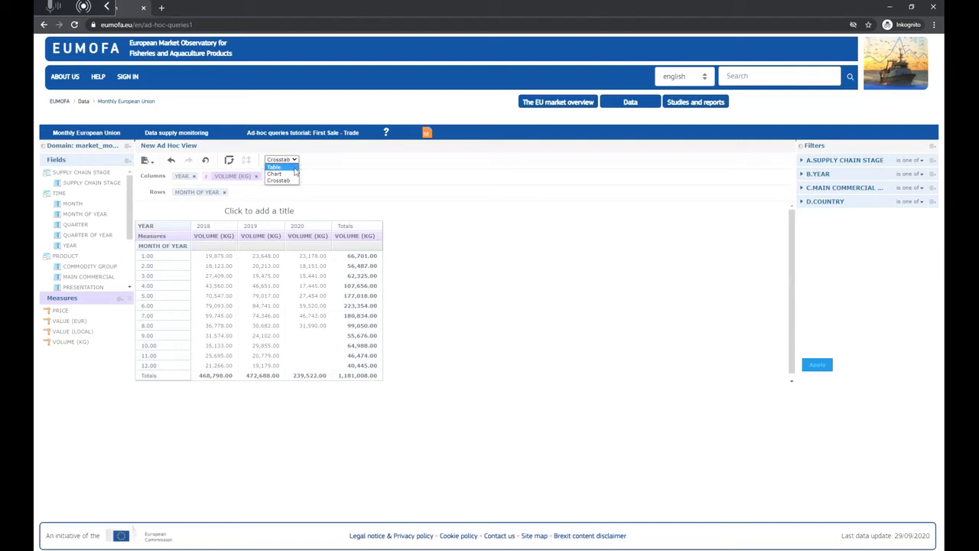
click(290, 175)
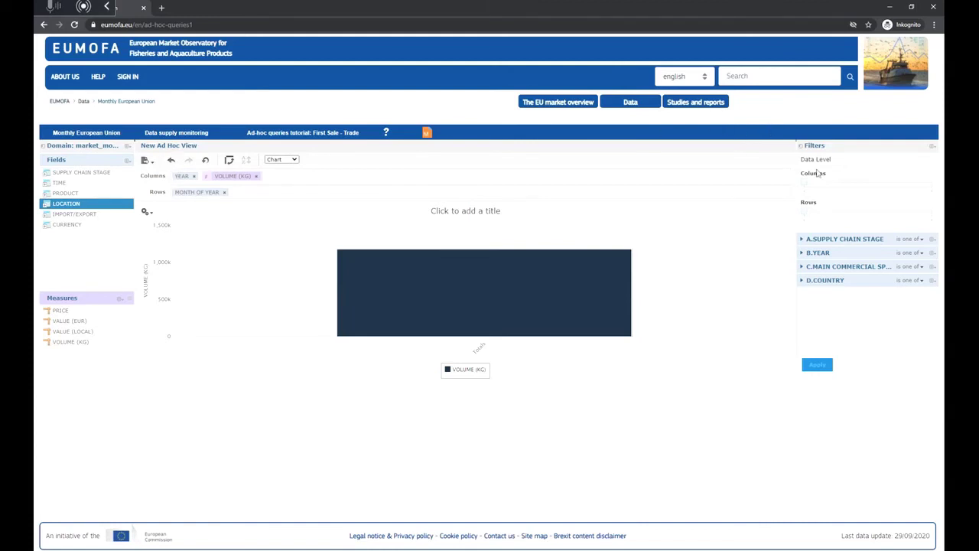
mouse_move(928, 189)
mouse_down()
mouse_move(807, 185)
mouse_move(932, 190)
mouse_up()
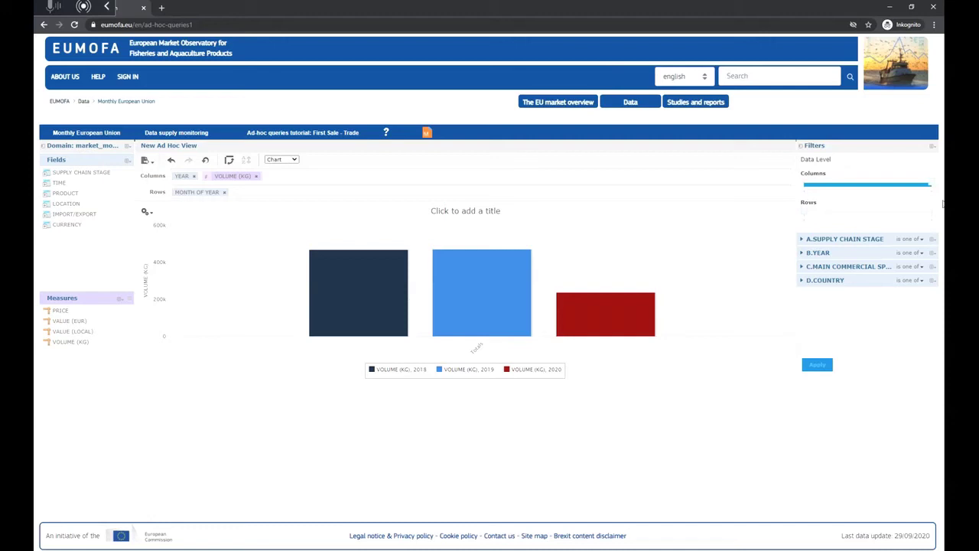
mouse_move(604, 295)
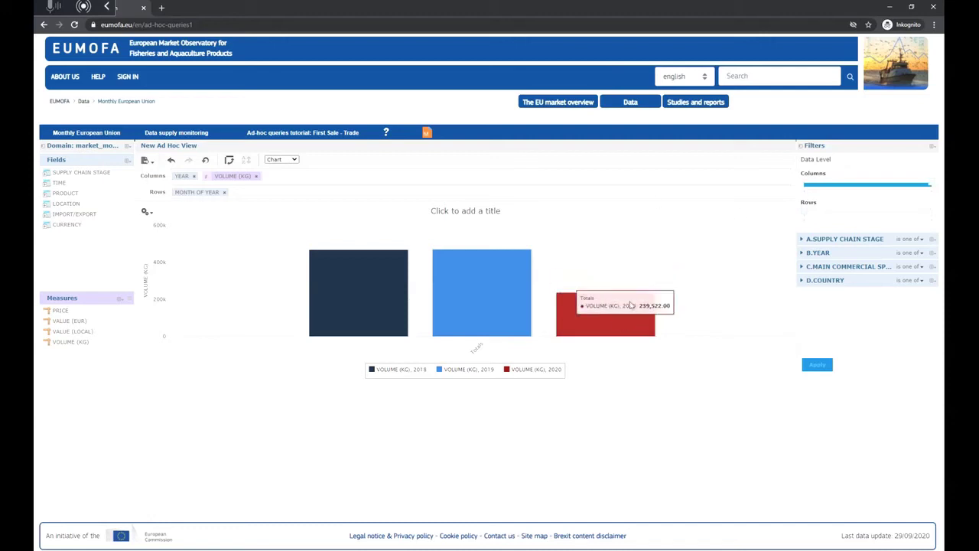
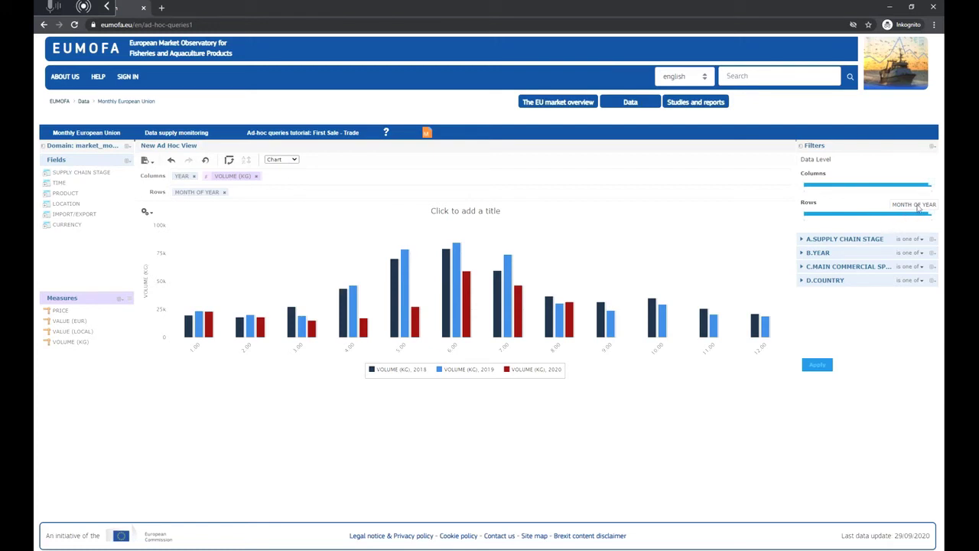
Move Year from the columns to the rows ahead of Month of year and add the Price measure to the columns.
drag(181, 175, 179, 196)
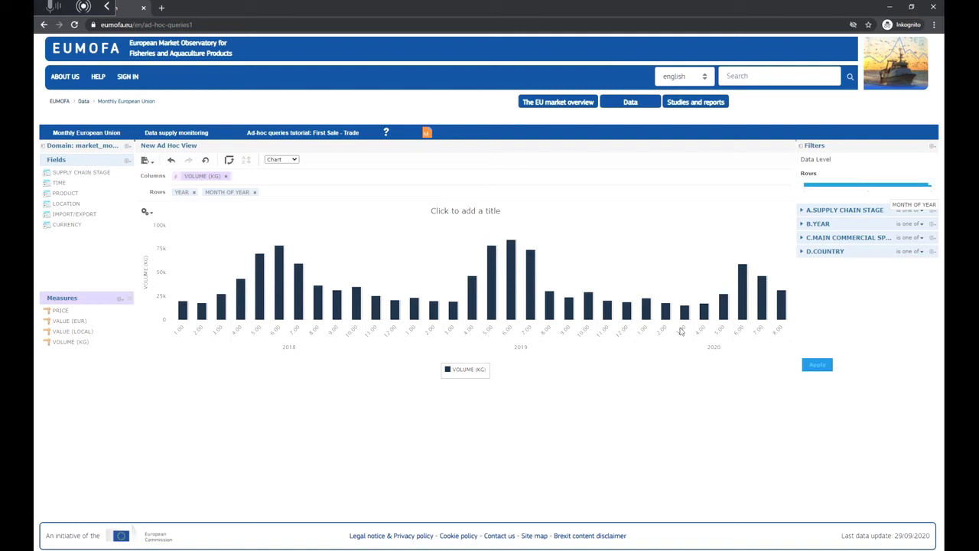
click(56, 310)
drag(55, 310, 250, 179)
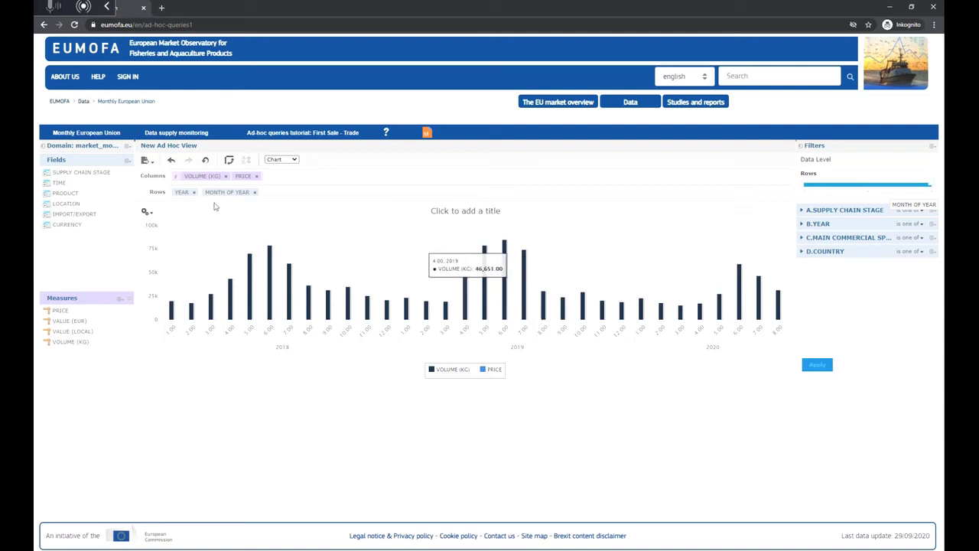
Change the chart to the first Dual and Multi-Axis type, combining volume columns with a price line.
click(146, 212)
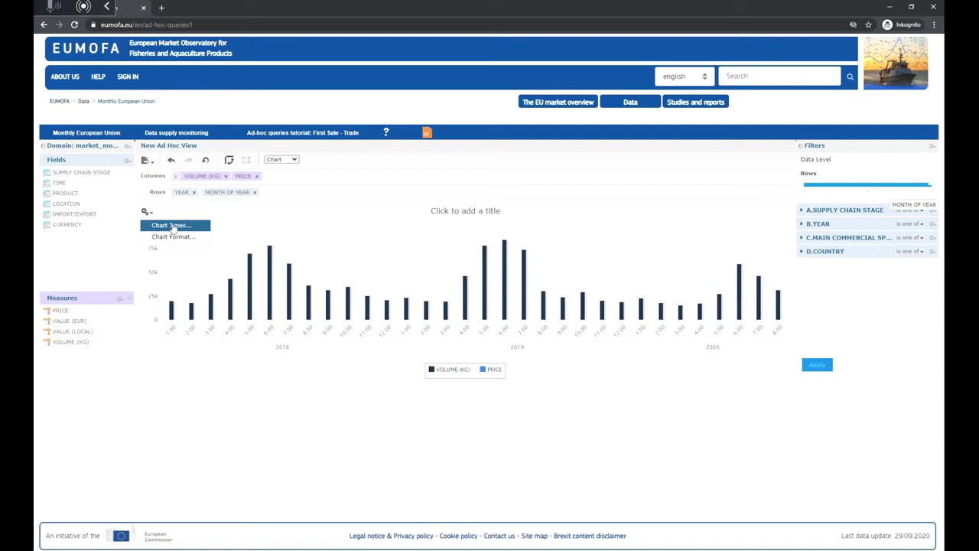
click(173, 225)
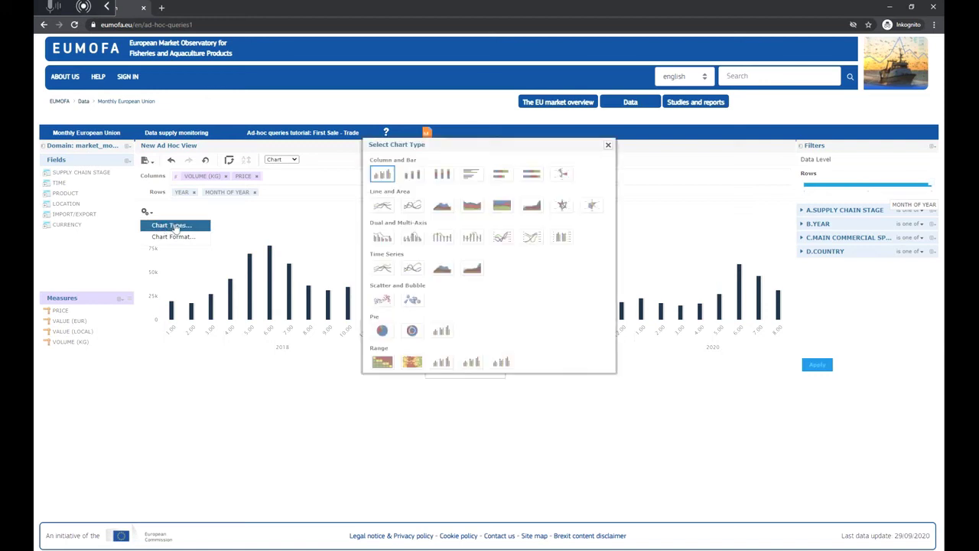
click(385, 241)
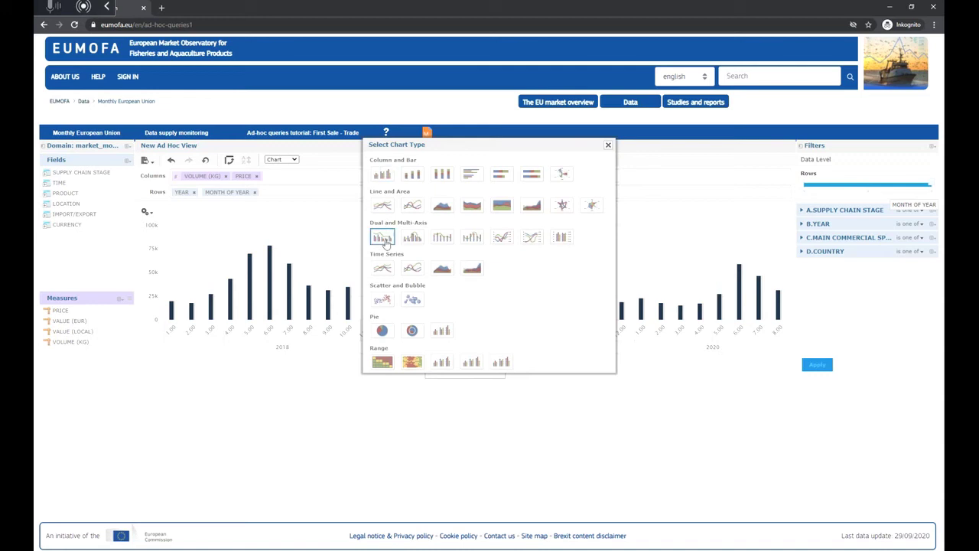
click(608, 145)
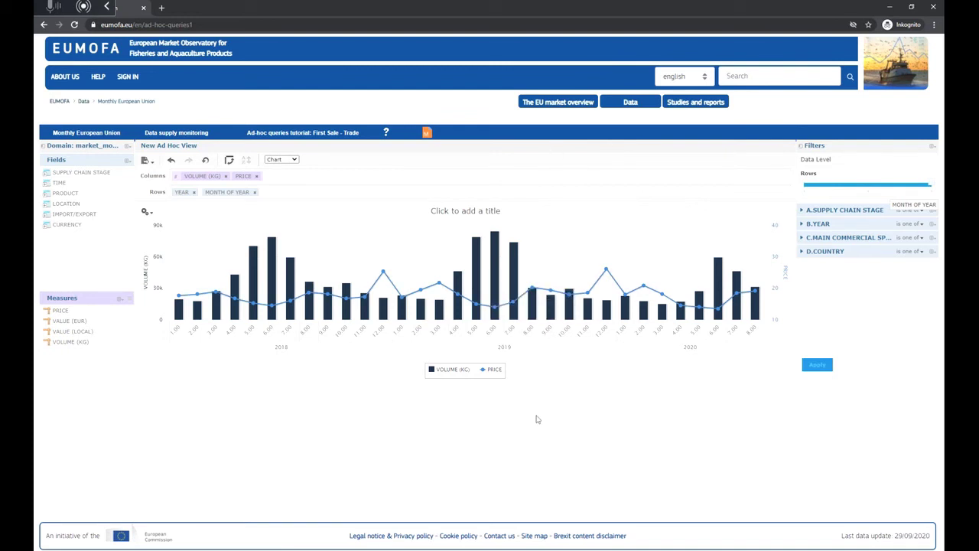
mouse_move(417, 325)
Create a filter on the Month of year field under Time, keep its condition as "is one of" and collapse it.
click(48, 182)
click(80, 204)
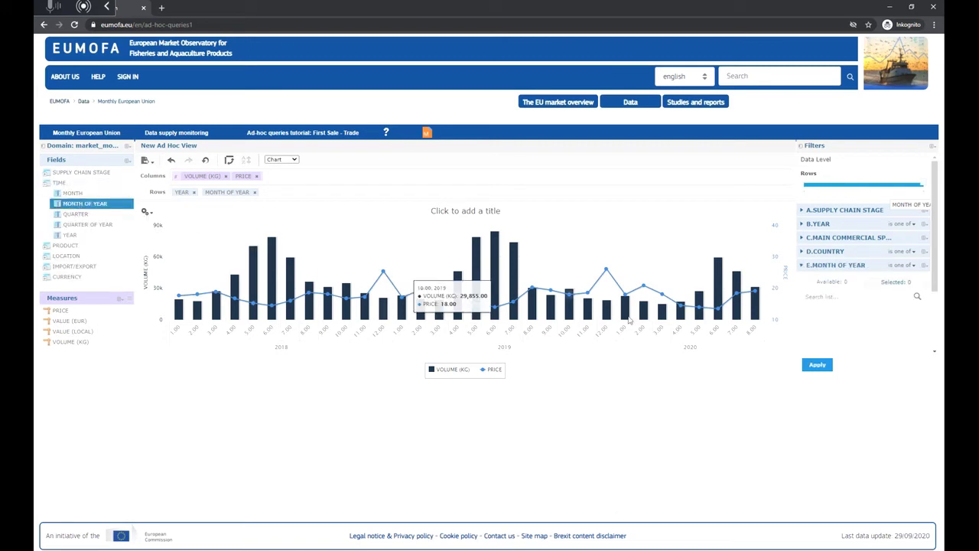
scroll(934, 316, down, 2)
drag(934, 316, 940, 340)
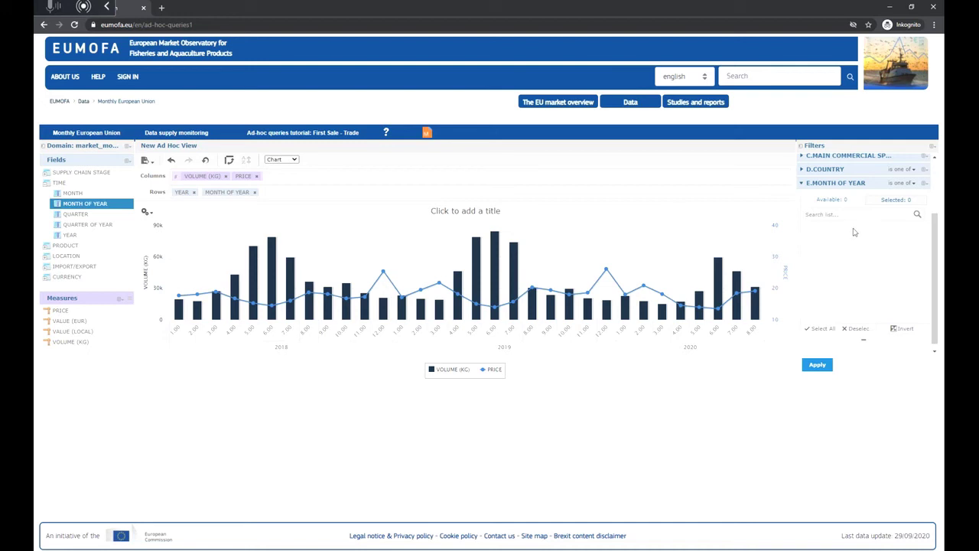
click(909, 183)
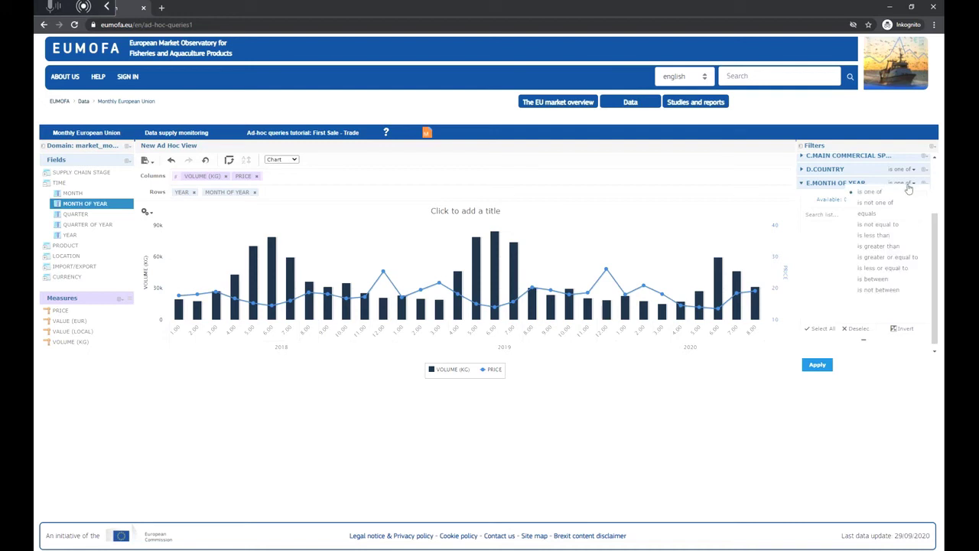
click(870, 191)
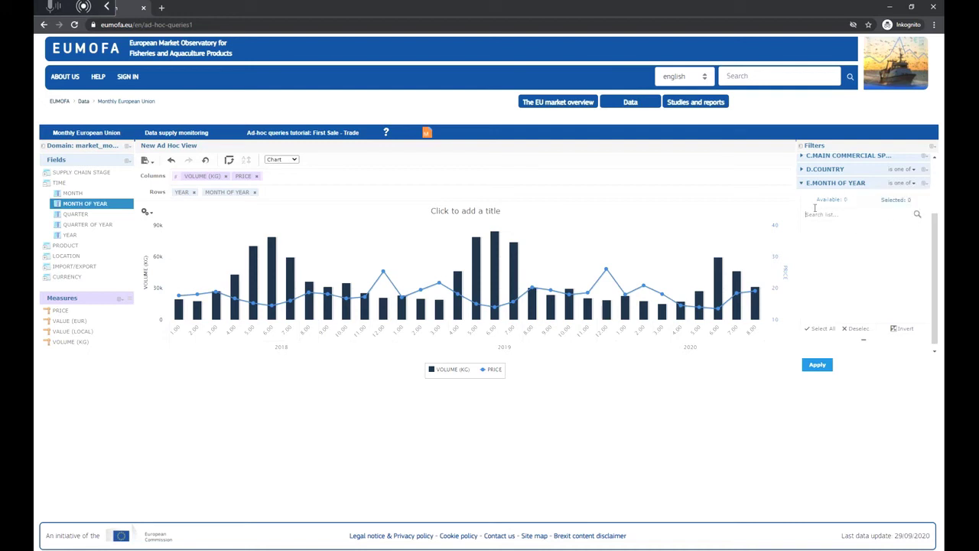
click(801, 183)
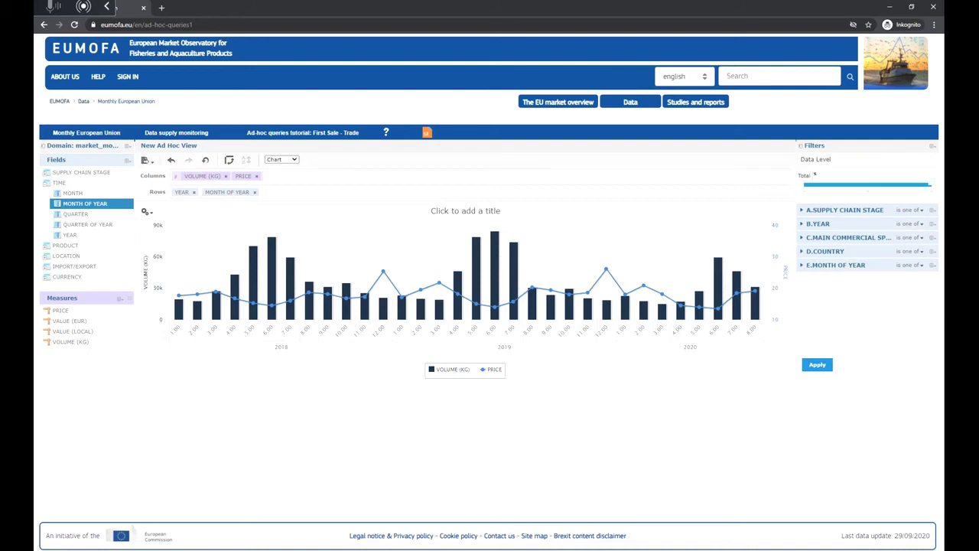
Select months 3 to 7 in the Month of year filter and apply it to the chart.
click(802, 266)
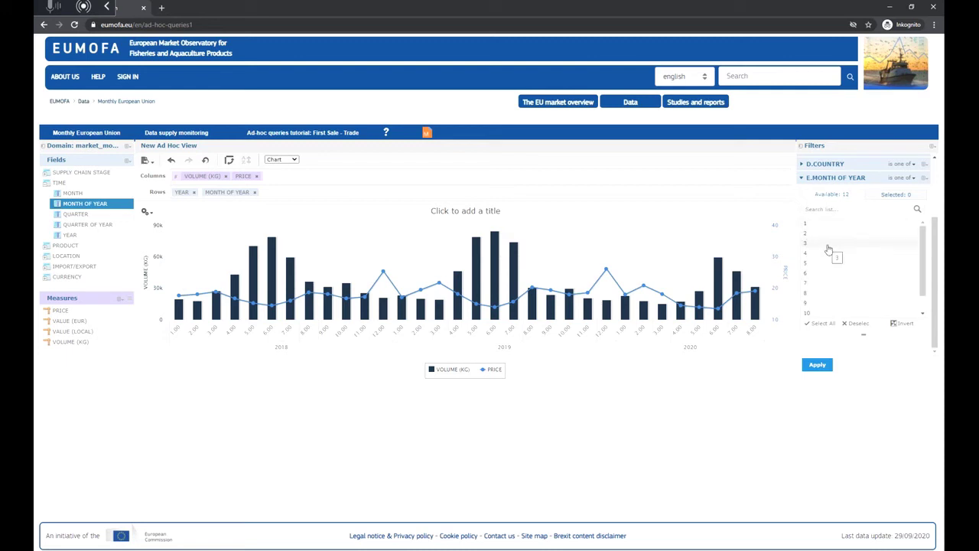
click(828, 250)
drag(817, 268, 815, 303)
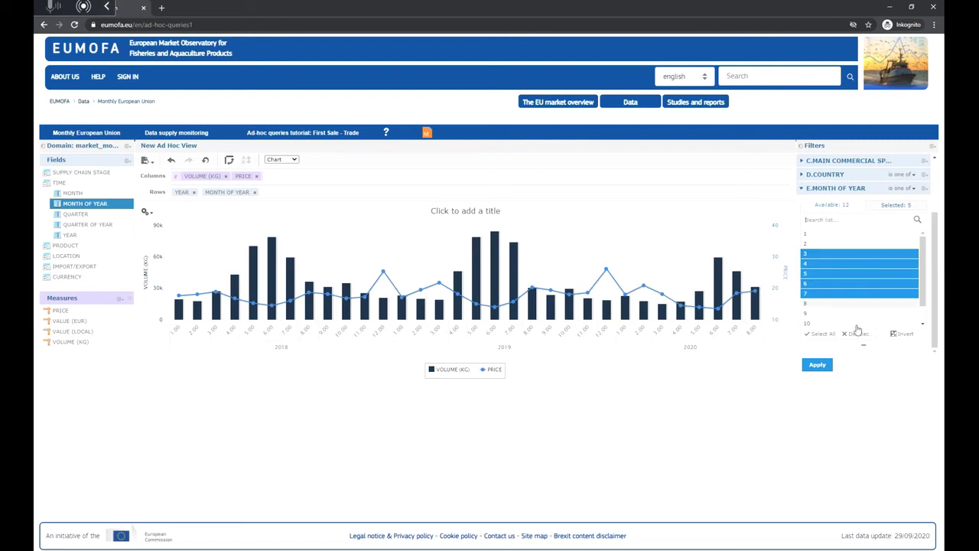
click(818, 365)
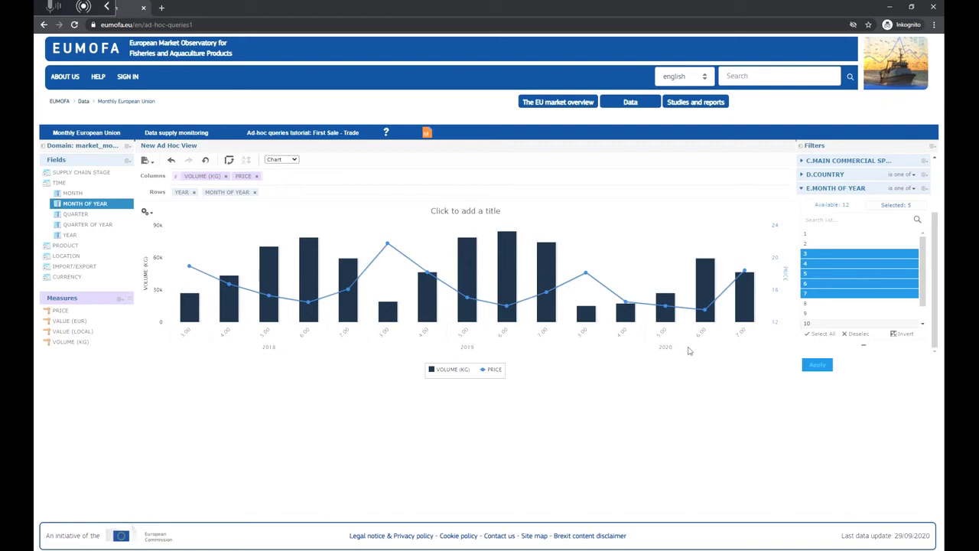
Set the data level of the chart's rows to Year so that the months are aggregated.
scroll(891, 191, up, 2)
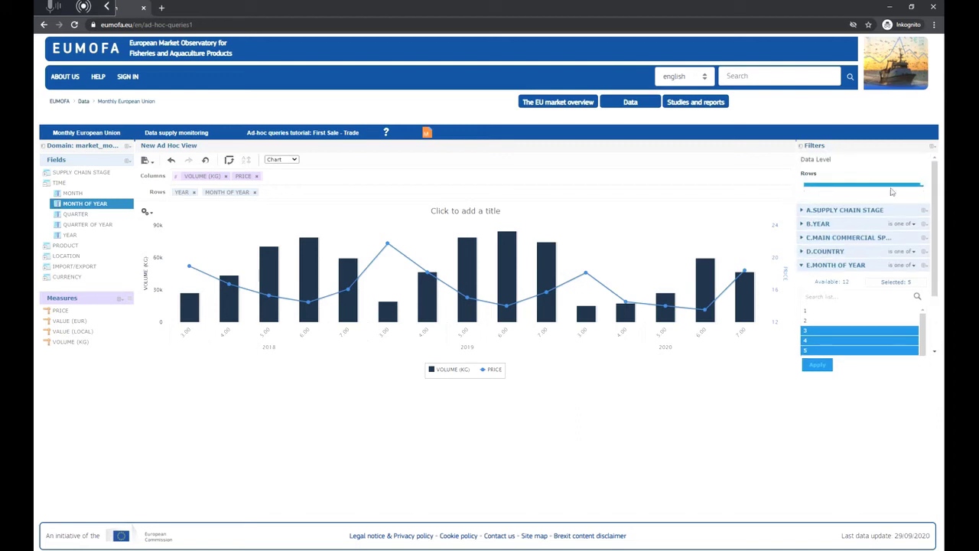
drag(926, 185, 870, 186)
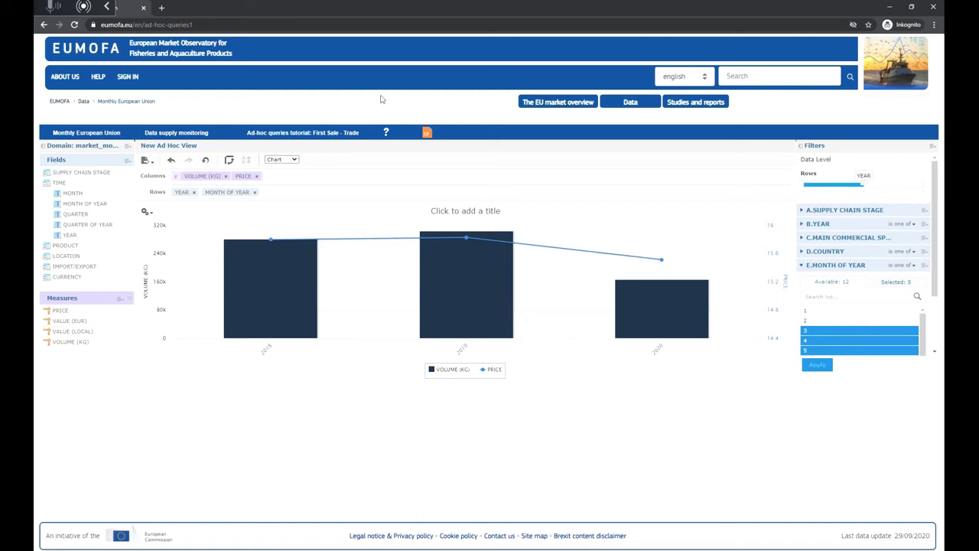
Switch the view from chart to Crosstab and move Year from the rows to the columns after Price.
click(294, 159)
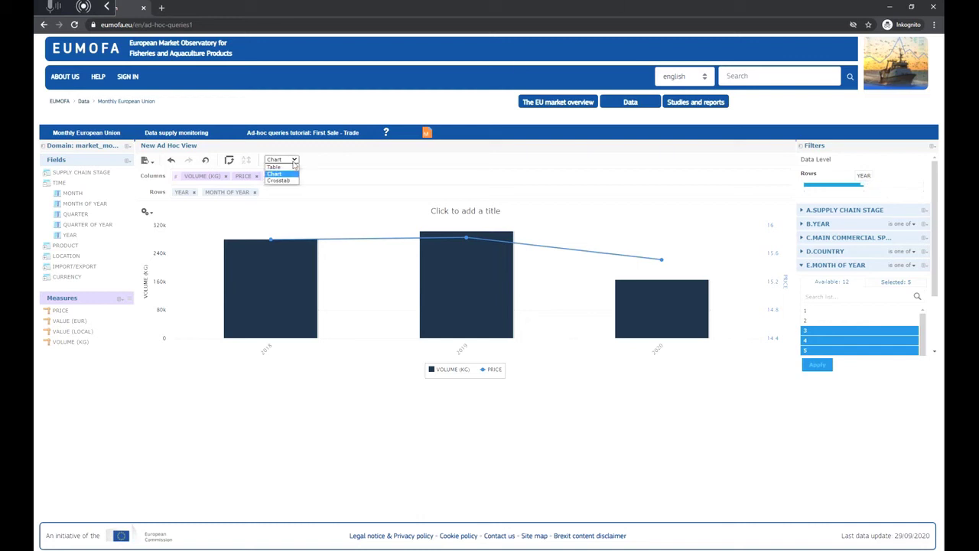
click(284, 181)
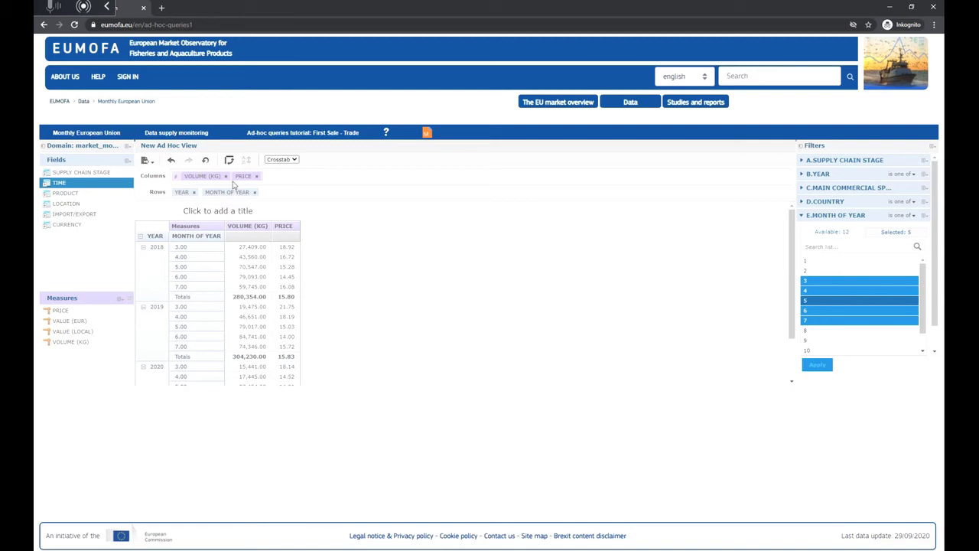
drag(178, 196, 284, 180)
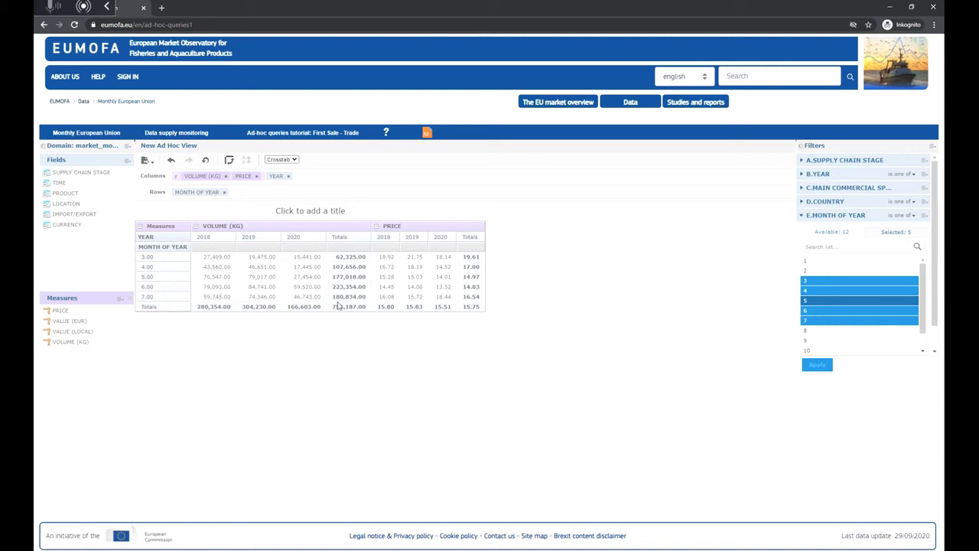
Look at the export formats offered for the crosstab: ODS, CSV and XLSX.
click(149, 163)
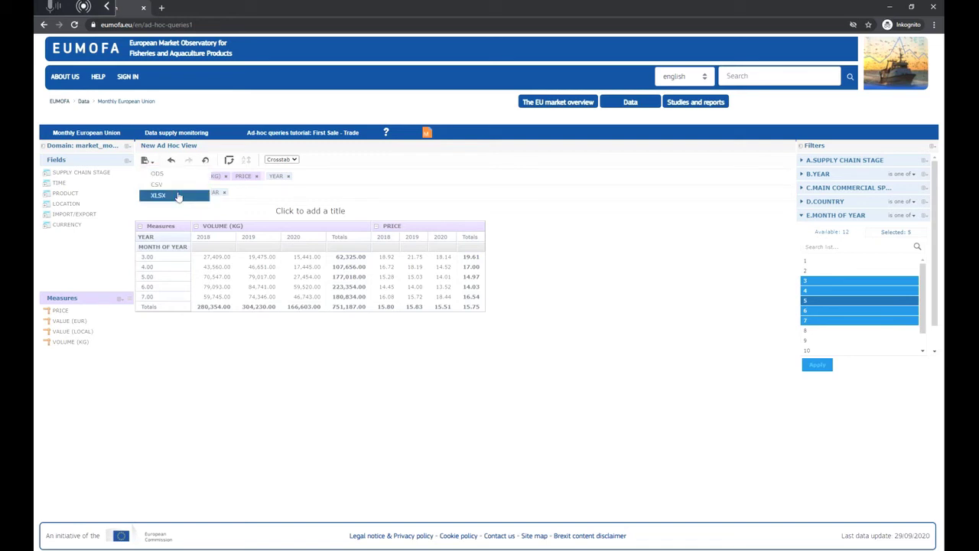
click(177, 186)
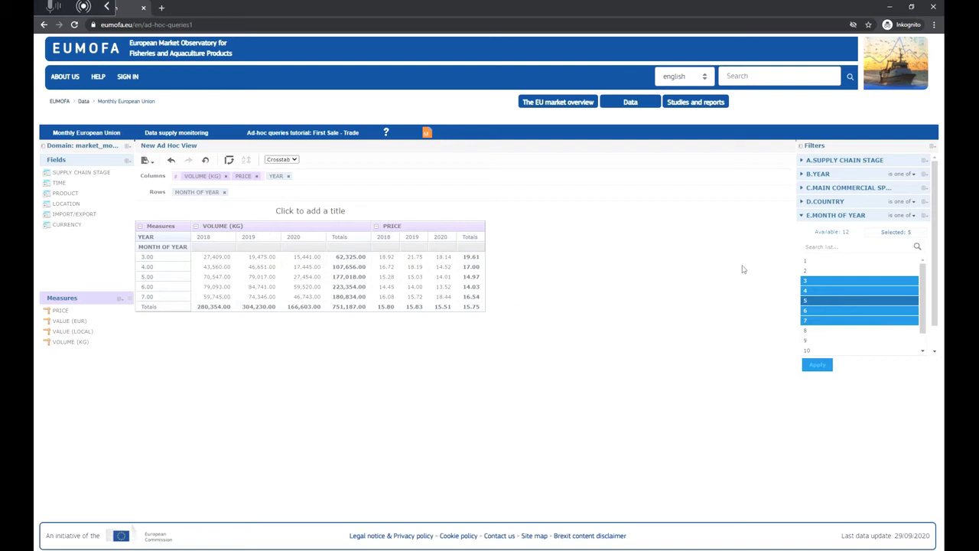
Add months 1 and 2 to the Month of year filter's selection and apply it to the crosstab.
ctrl+click(812, 262)
ctrl+click(817, 272)
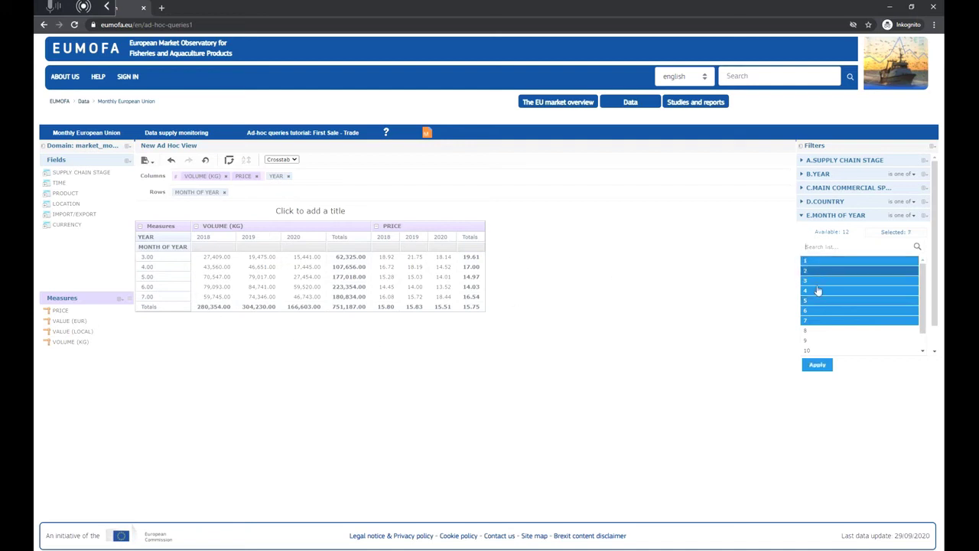
click(817, 364)
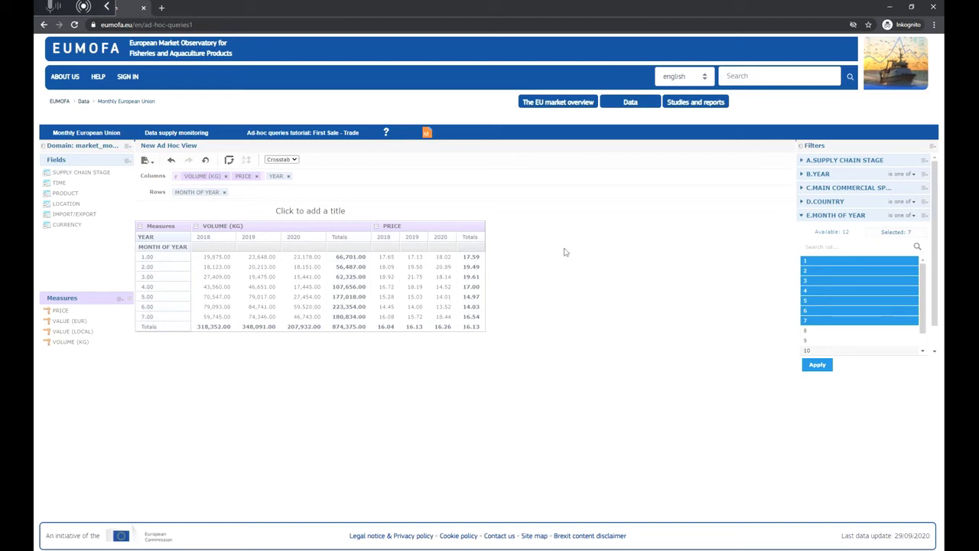
Open the metadata document for the monthly EU advanced table and read its query overview and supply chain stage entry.
click(426, 134)
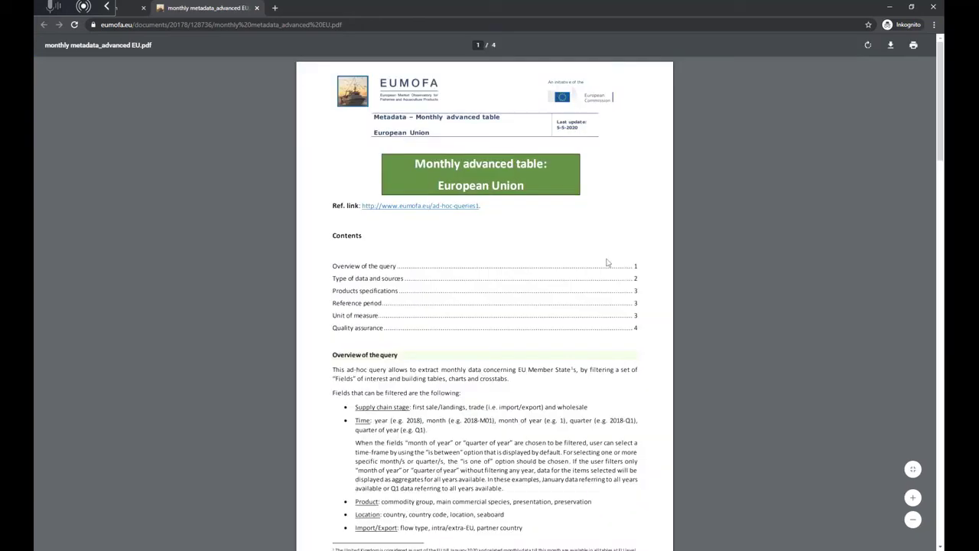
scroll(669, 286, down, 2)
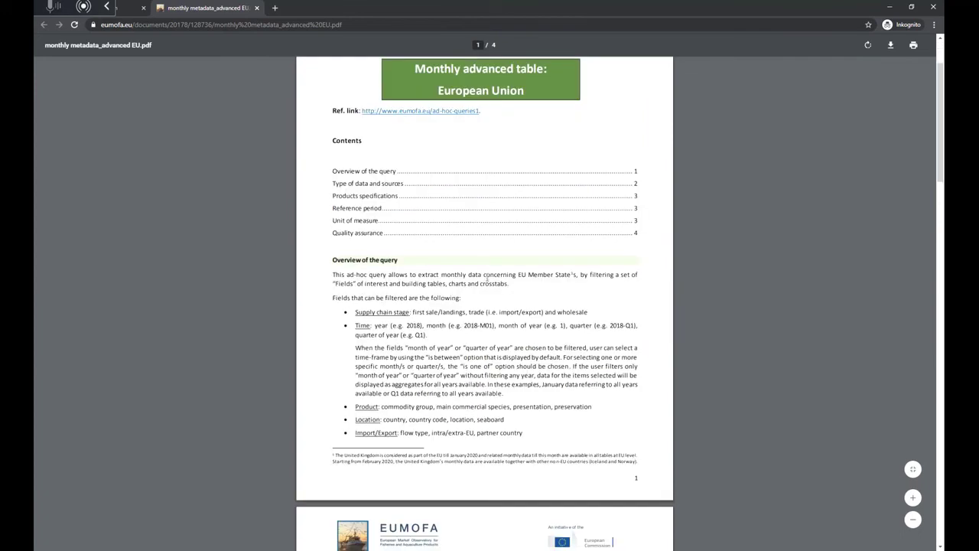
drag(333, 259, 413, 266)
click(433, 291)
scroll(540, 298, down, 1)
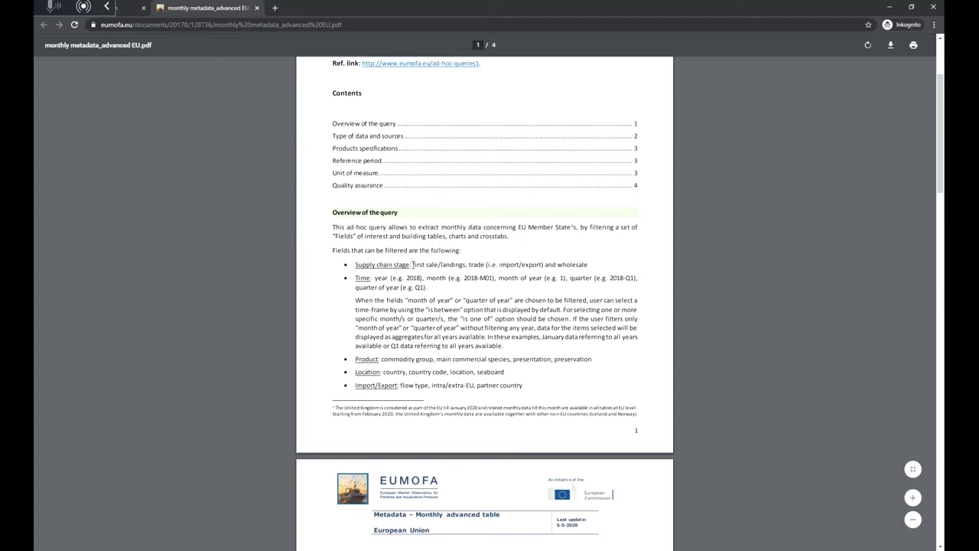
drag(412, 264, 588, 264)
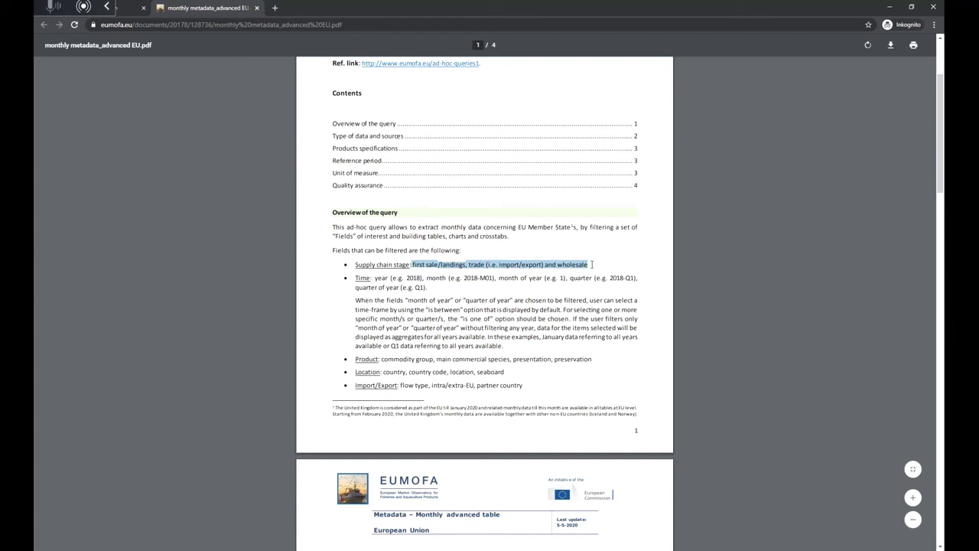
click(516, 266)
drag(466, 264, 412, 265)
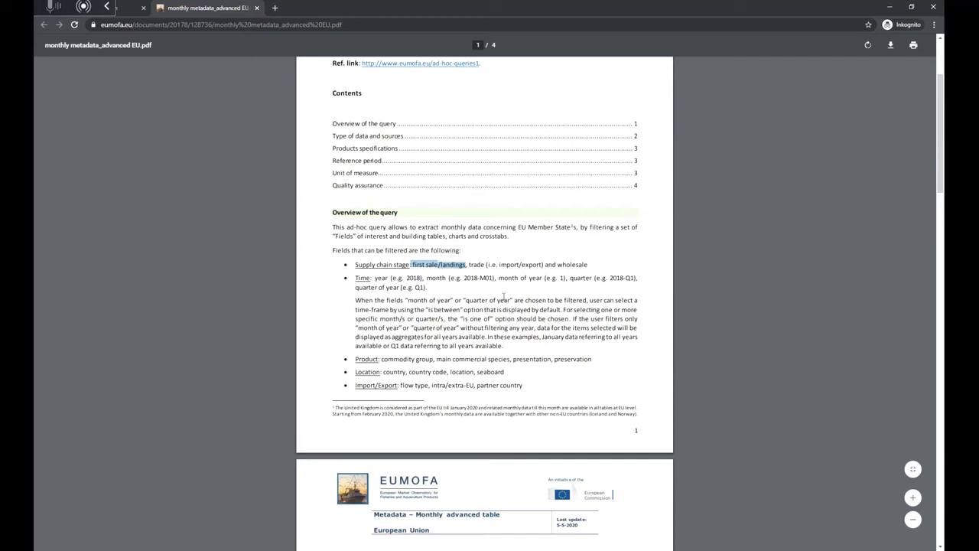
Examine how the metadata defines the Time fields month of year and month, and close the document.
drag(498, 278, 539, 277)
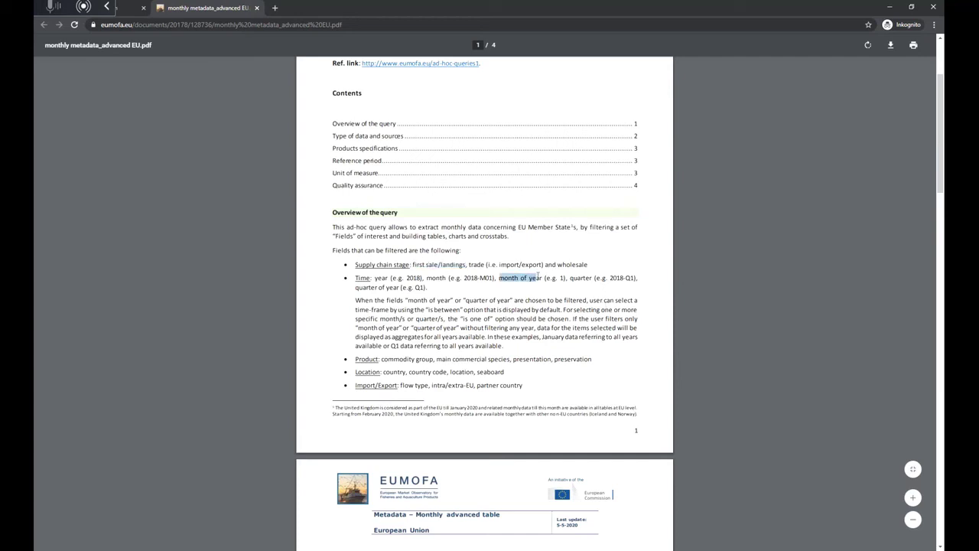
click(566, 277)
drag(427, 278, 478, 277)
scroll(535, 269, down, 1)
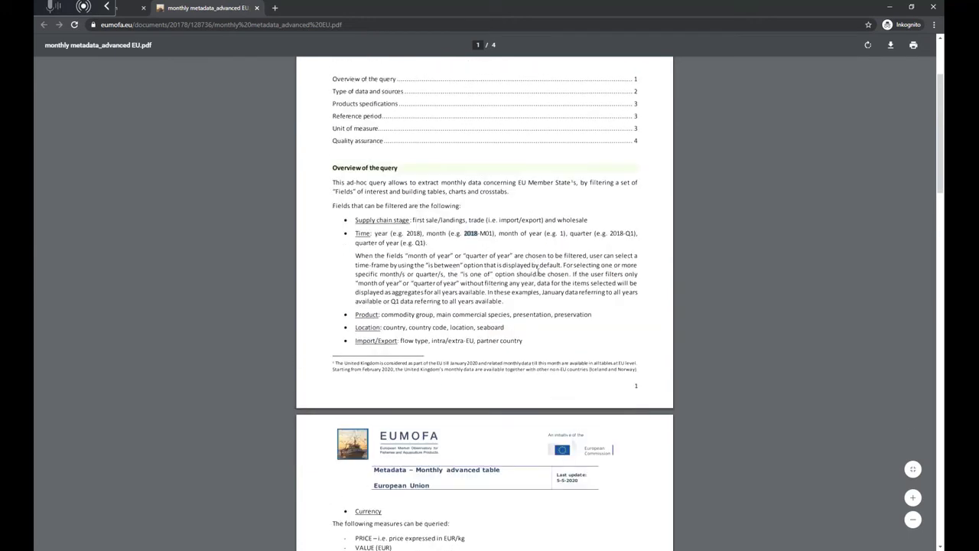
scroll(538, 269, up, 1)
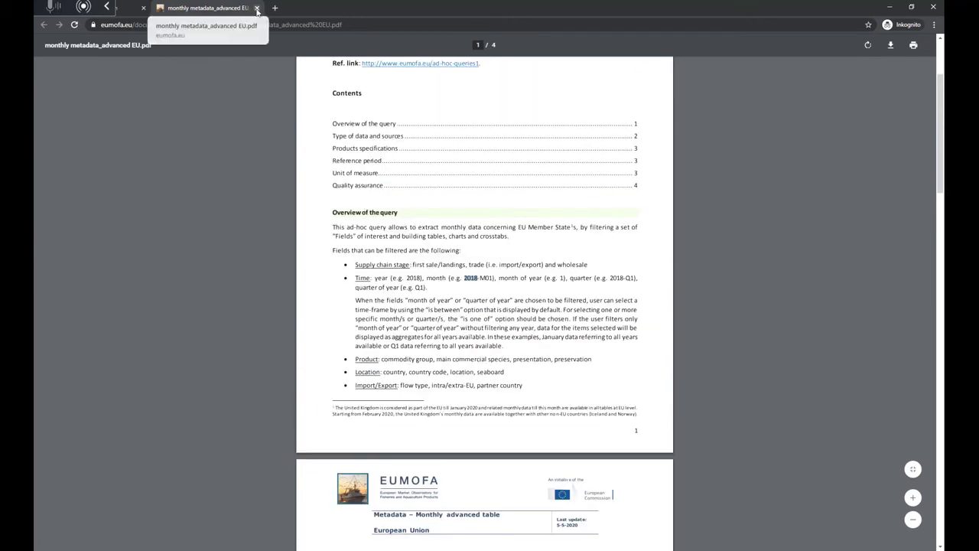
click(257, 8)
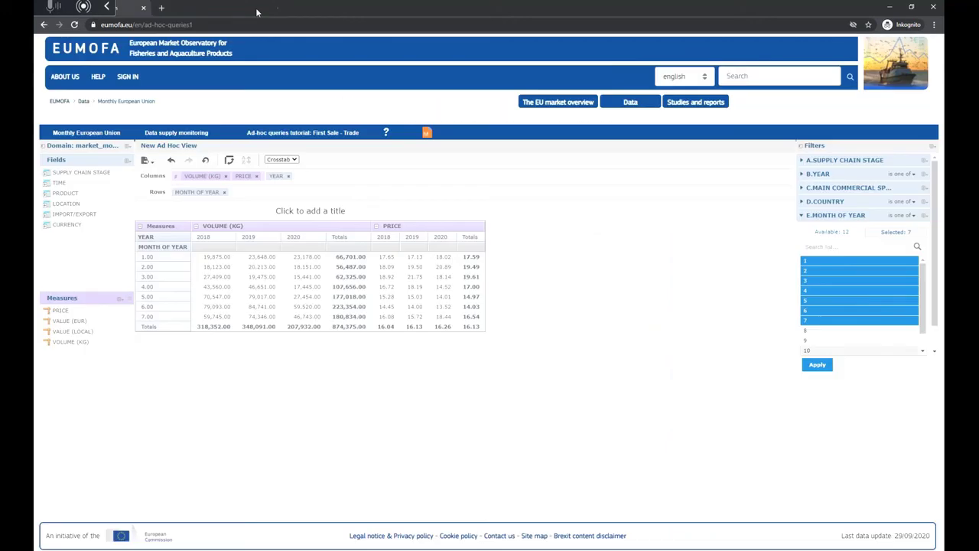
Return to the EUMOFA home page and open the disaggregated First sale (EU) advanced table from the Data section.
click(89, 52)
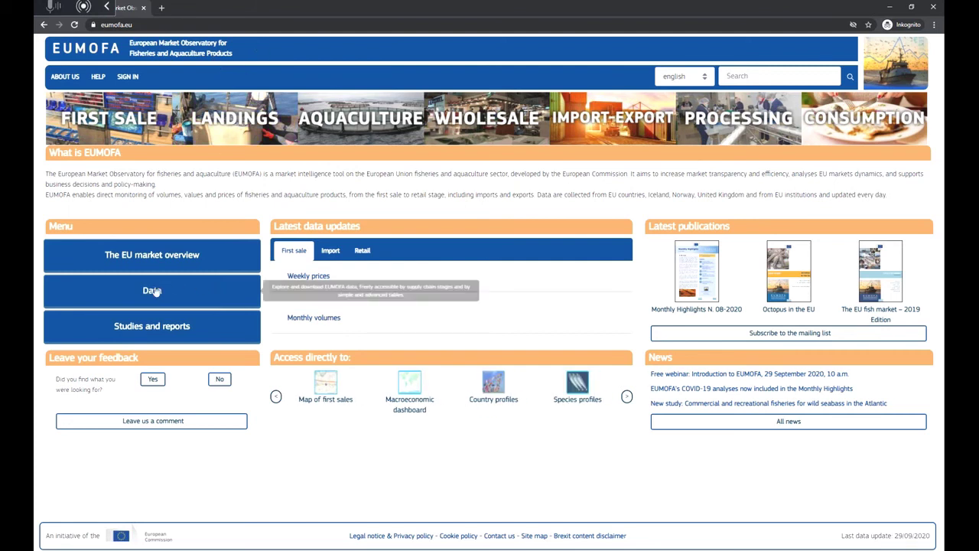
click(161, 298)
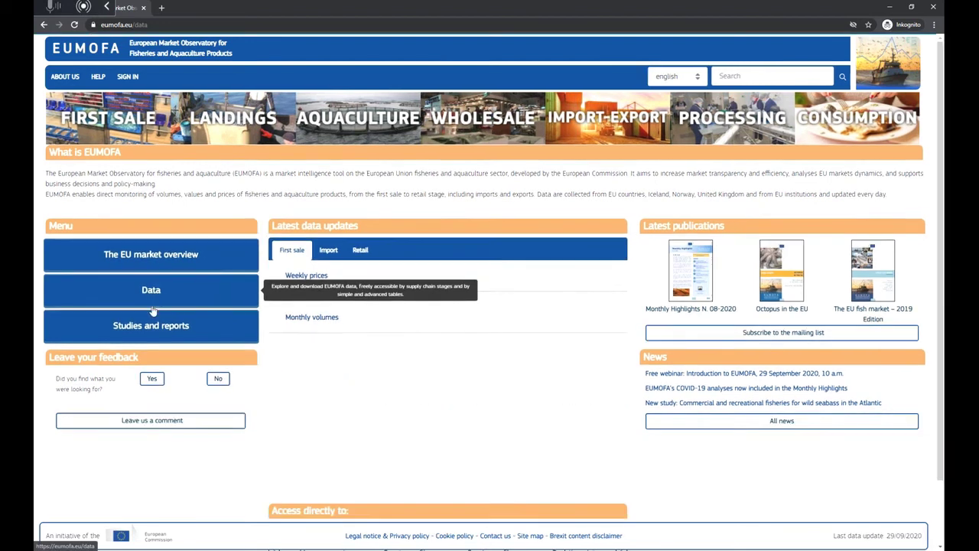
mouse_move(136, 163)
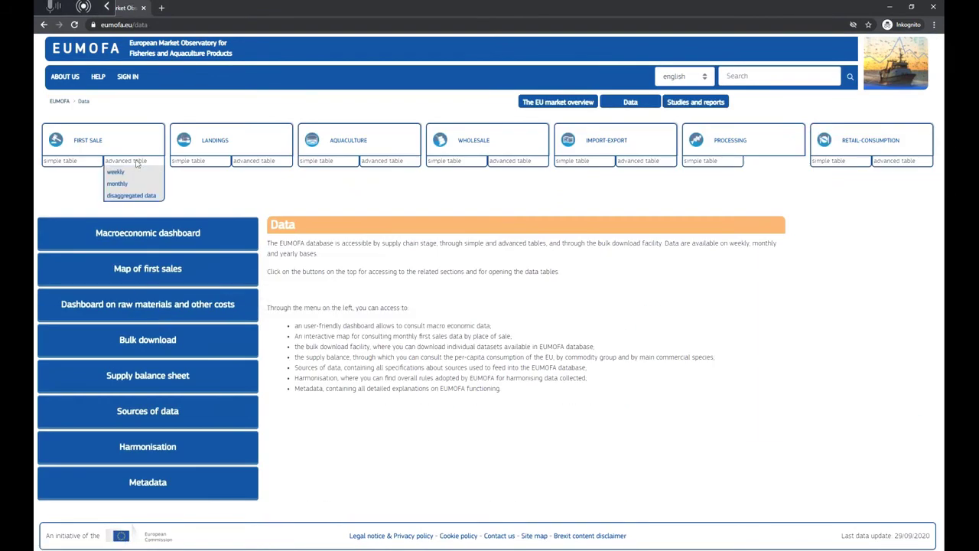
mouse_move(140, 205)
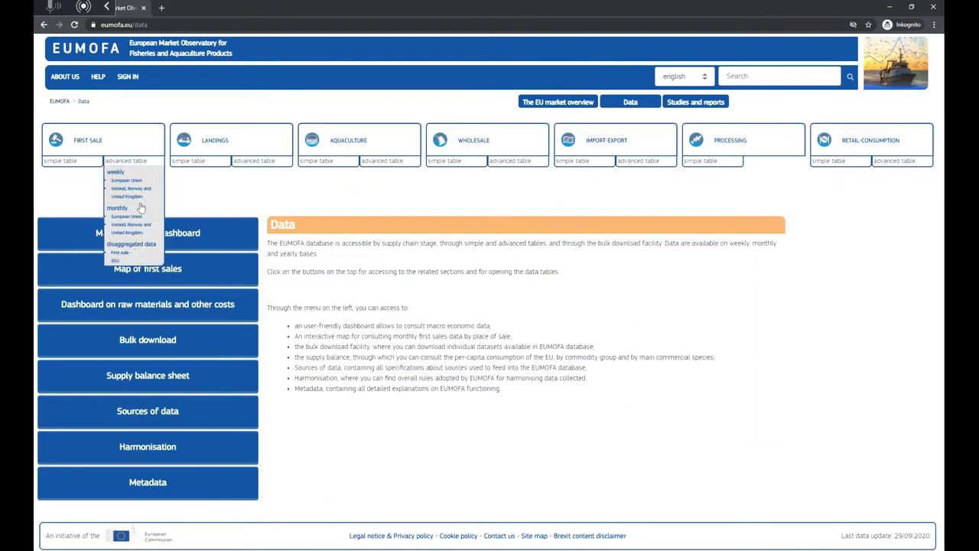
click(116, 257)
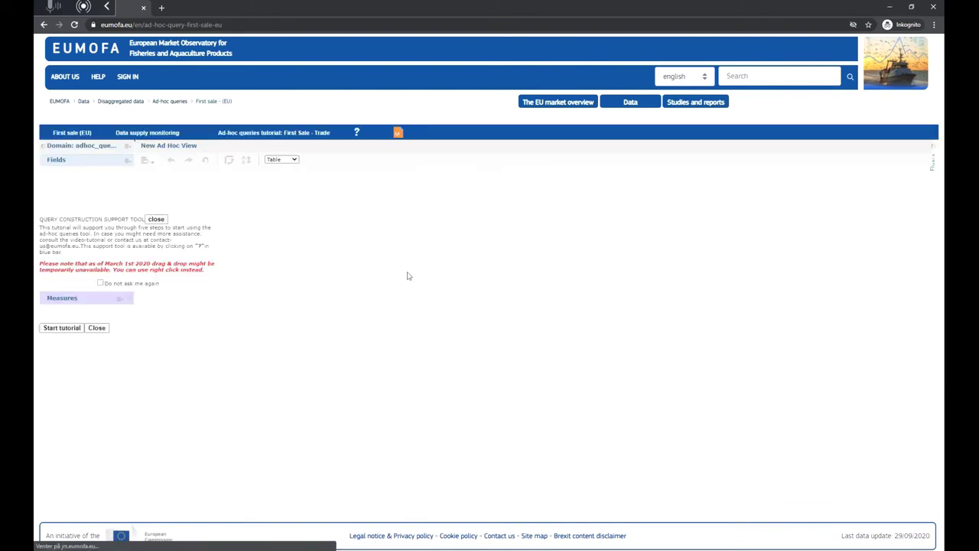
Reload the First sale (EU) query page and dismiss its tutorial notice with "Do not ask me again" enabled.
click(100, 282)
click(156, 218)
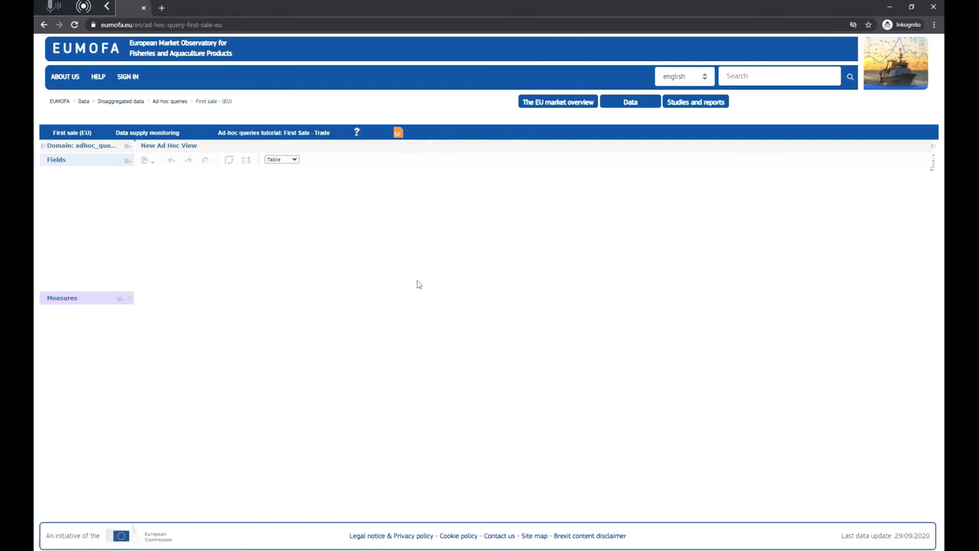
click(75, 24)
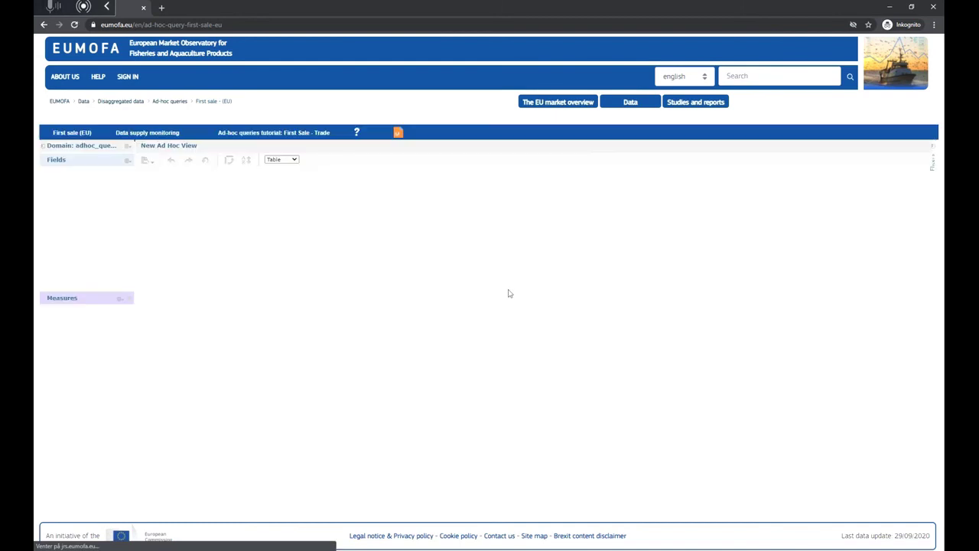
click(463, 261)
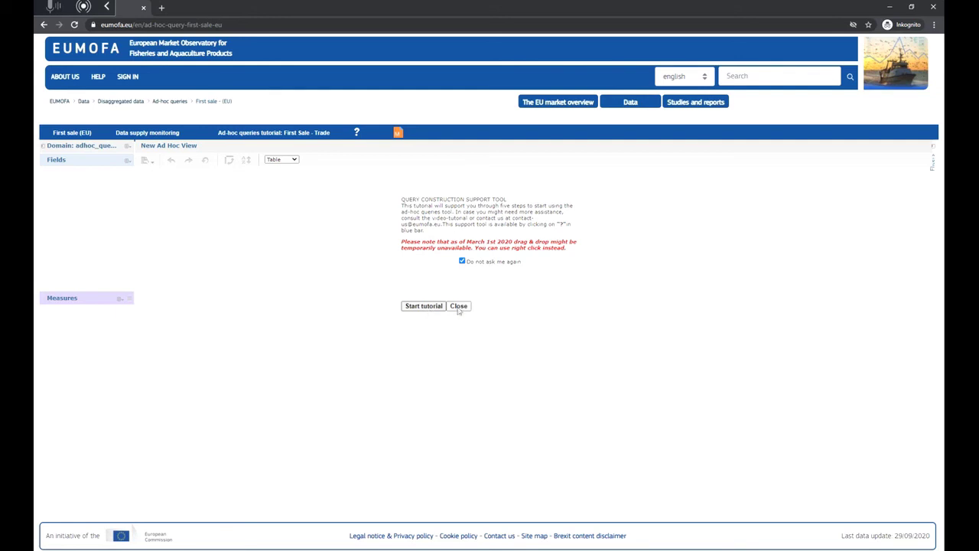
click(459, 307)
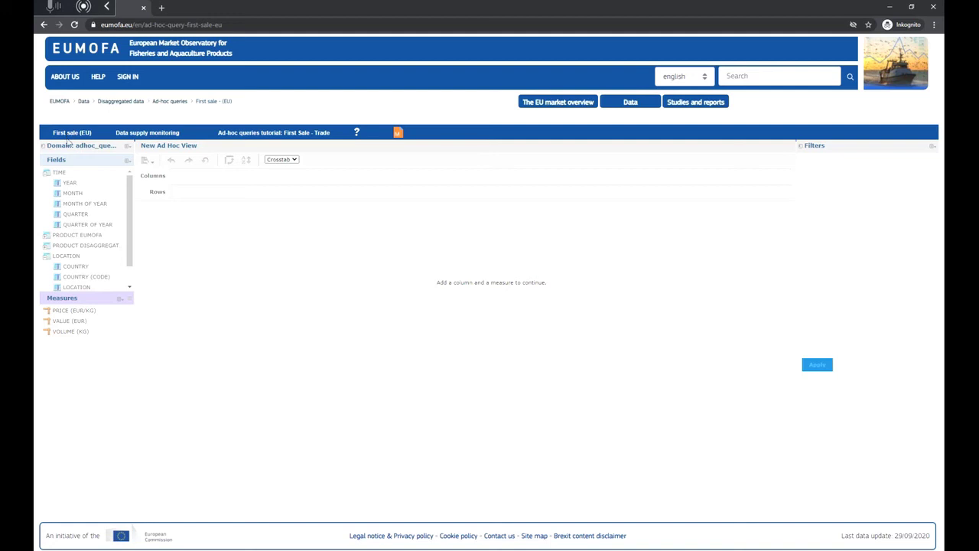
Create filters on the Year field under Time and the Country field under Location.
click(67, 183)
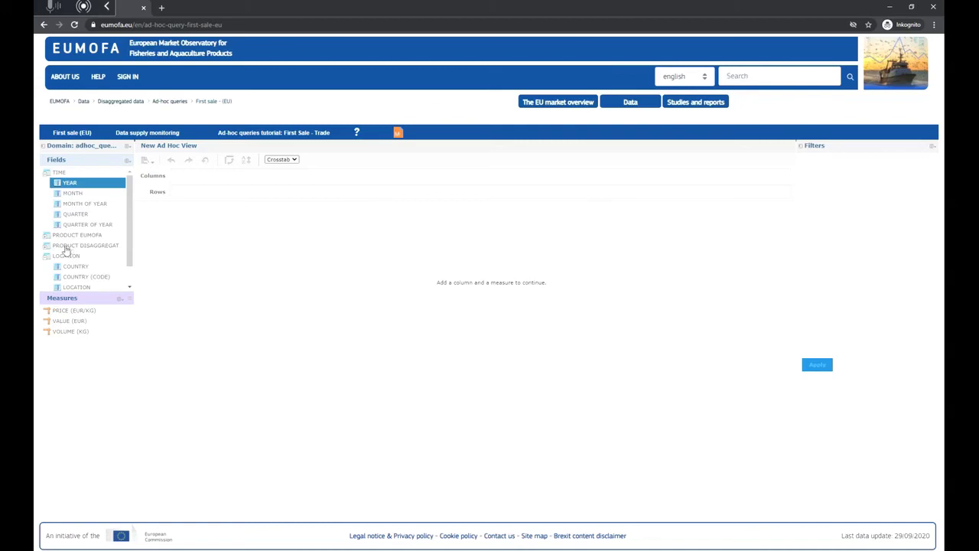
right_click(64, 273)
click(96, 297)
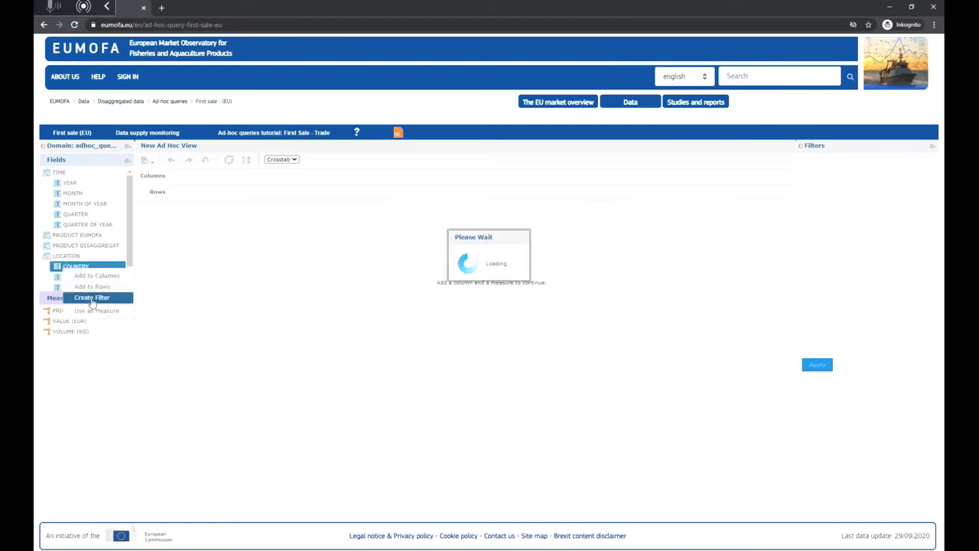
Create filters on the Main commercial species field under Product EUMOFA and the Month of year field under Time.
click(46, 235)
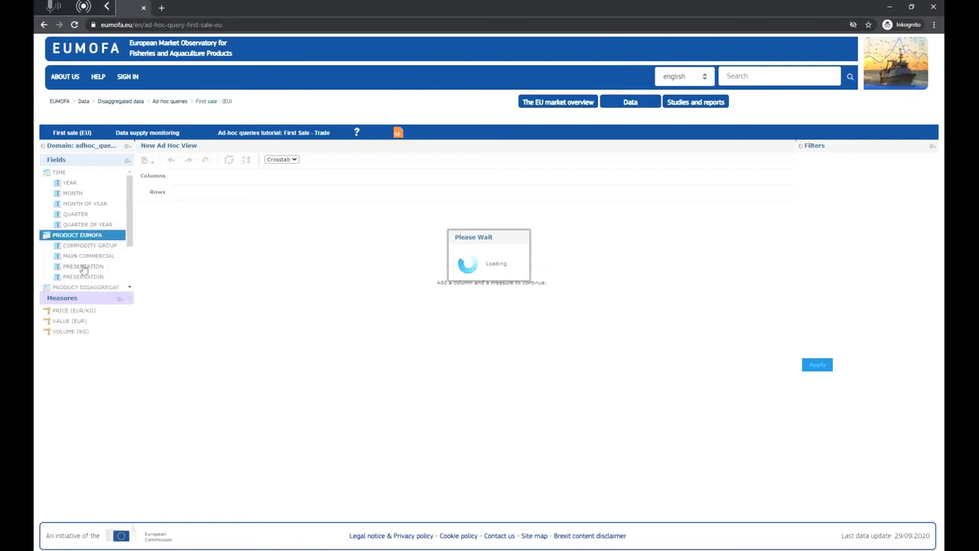
right_click(84, 257)
click(112, 286)
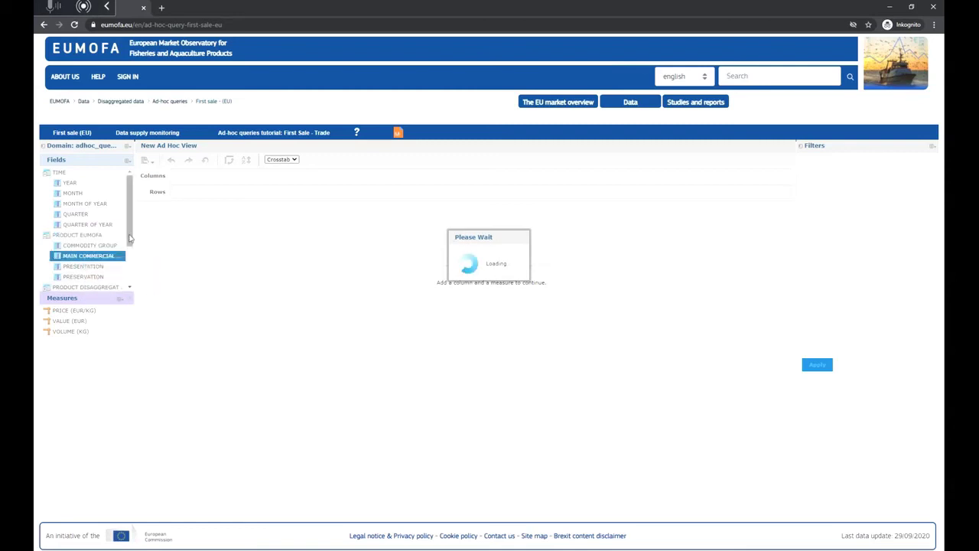
scroll(121, 238, down, 3)
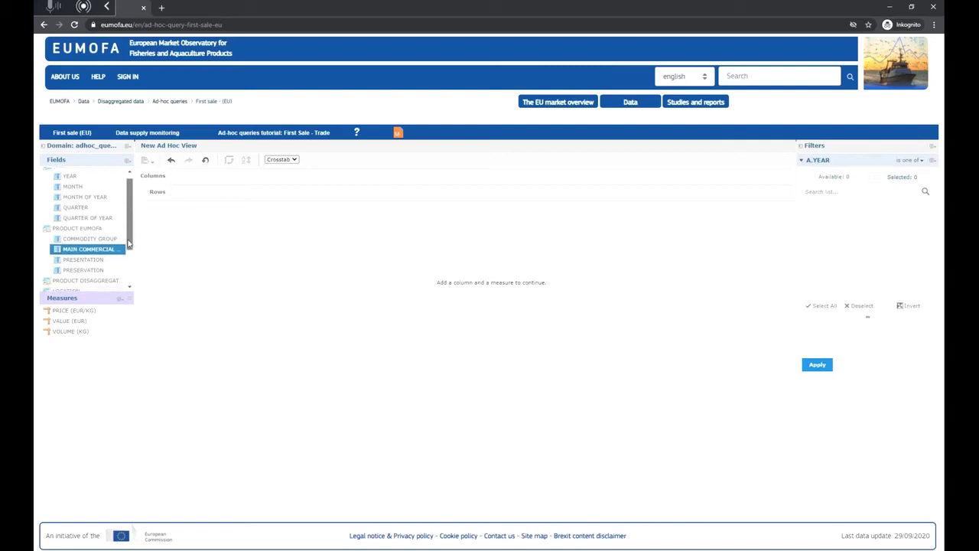
scroll(86, 207, up, 3)
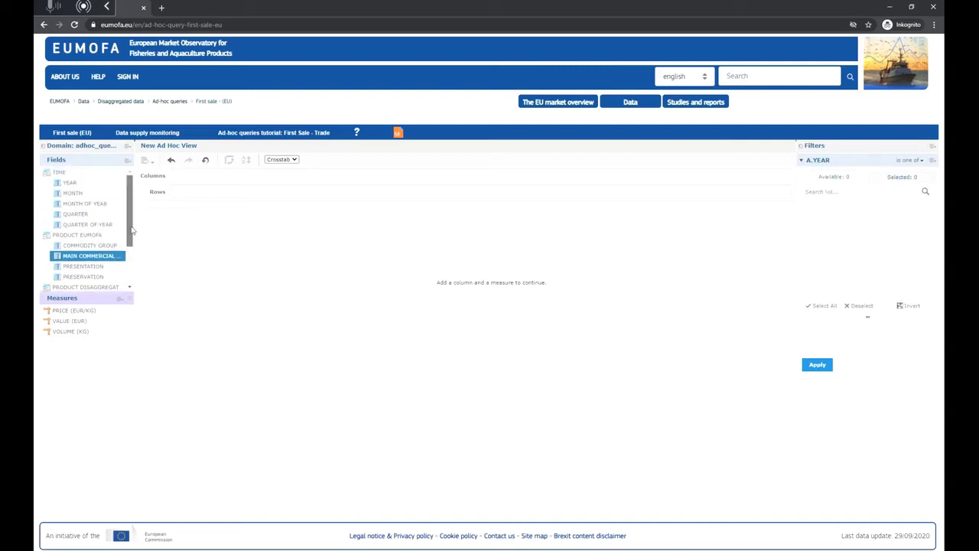
right_click(87, 204)
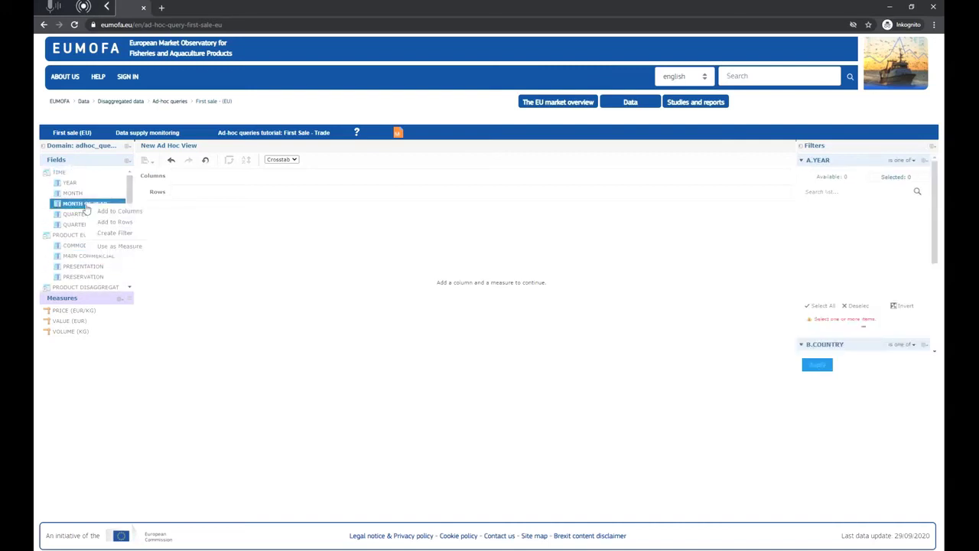
click(124, 236)
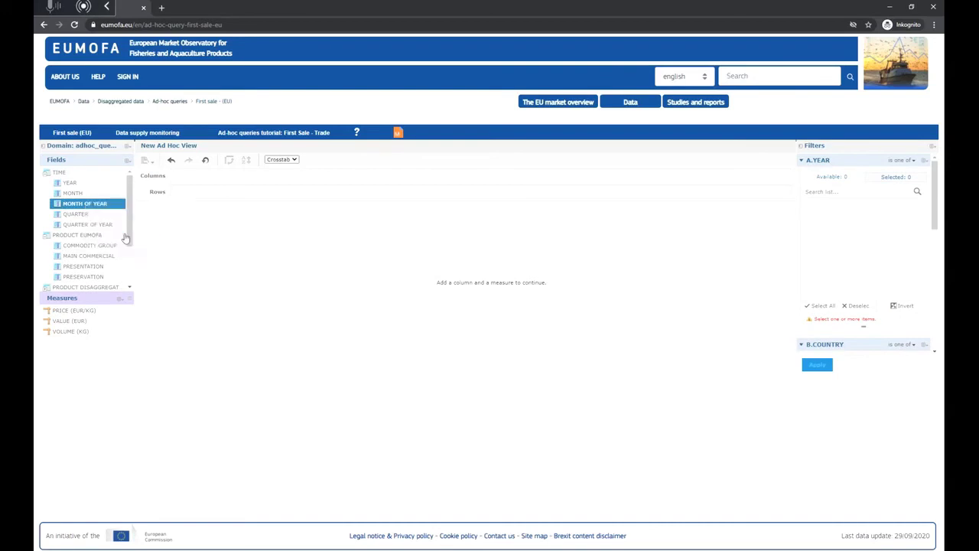
Collapse the Year, Country, Main commercial species and Month of year filters.
click(802, 160)
click(802, 174)
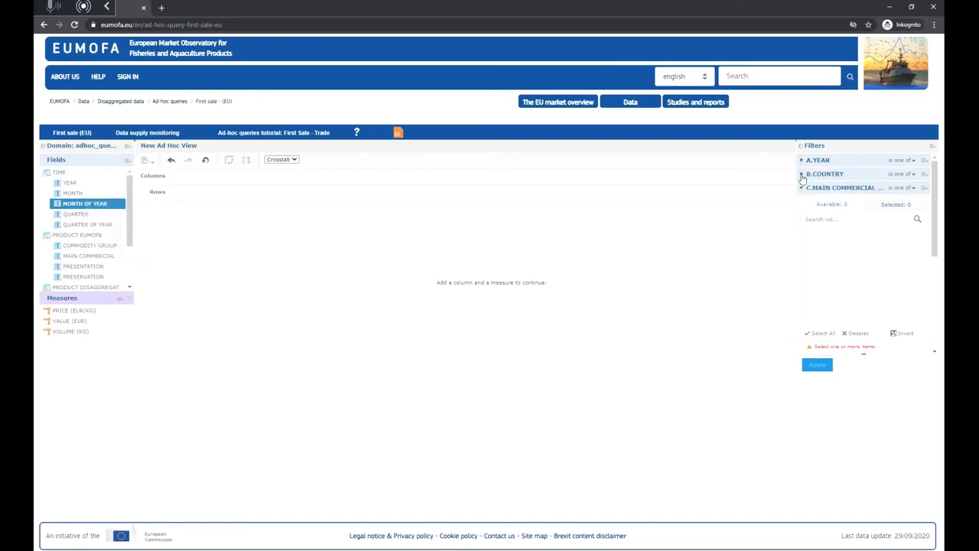
click(801, 188)
click(801, 201)
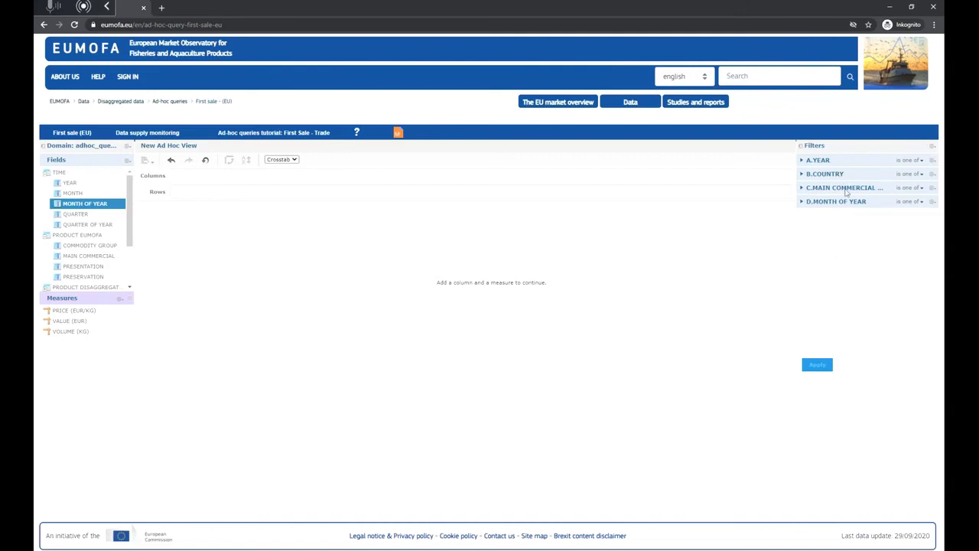
Select 2018, 2019 and 2020 in the Year filter, review the selection, and collapse the filter.
click(802, 161)
drag(923, 235, 919, 280)
drag(824, 276, 818, 302)
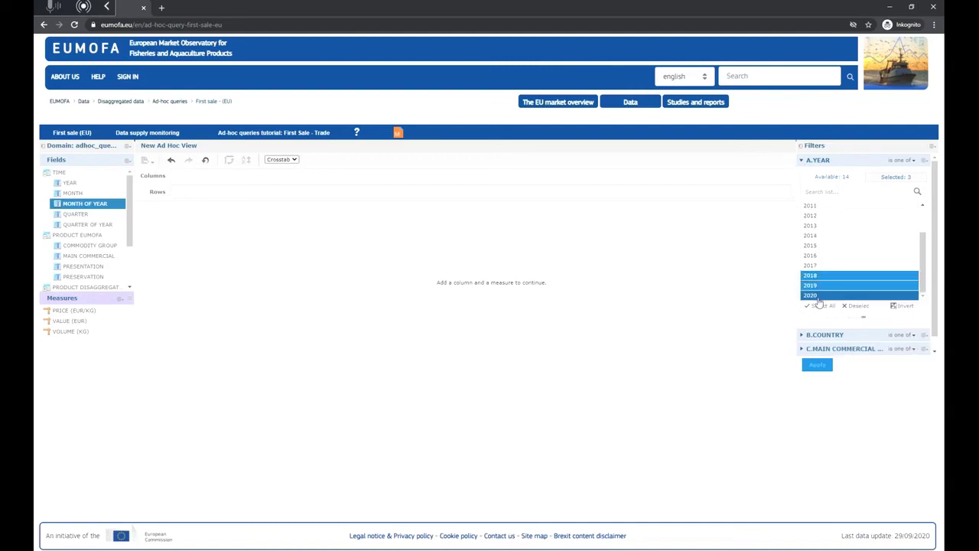
click(893, 177)
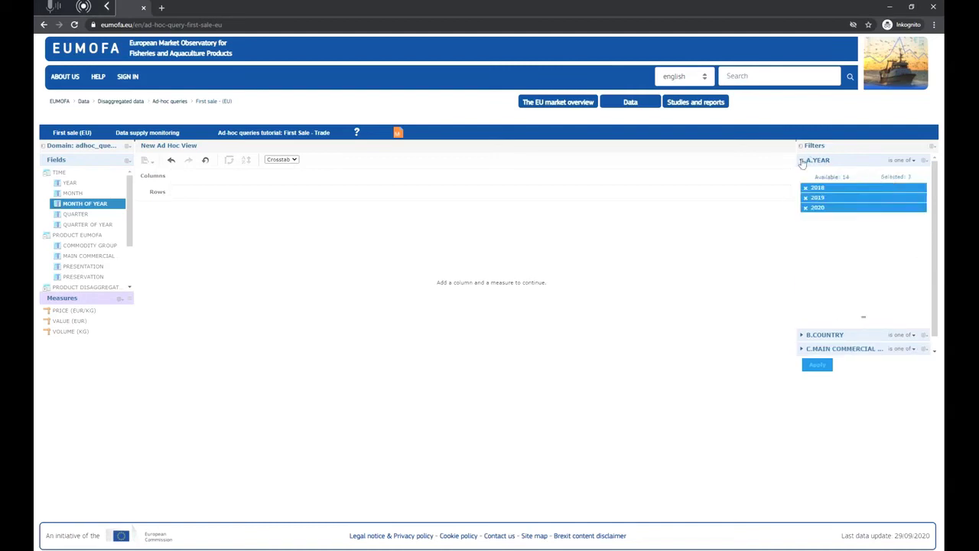
click(802, 163)
Select France in the Country filter, check the selected item, and collapse the filter.
click(802, 175)
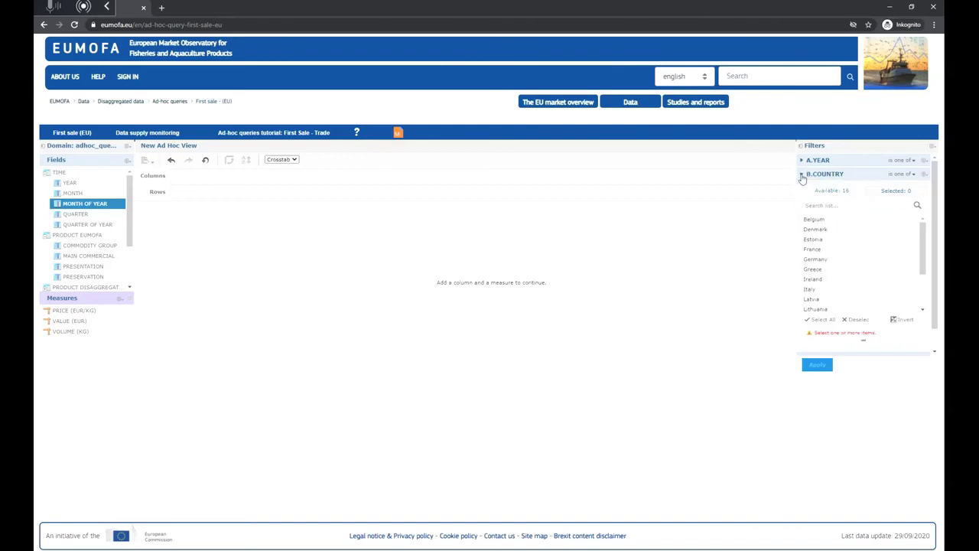
click(841, 249)
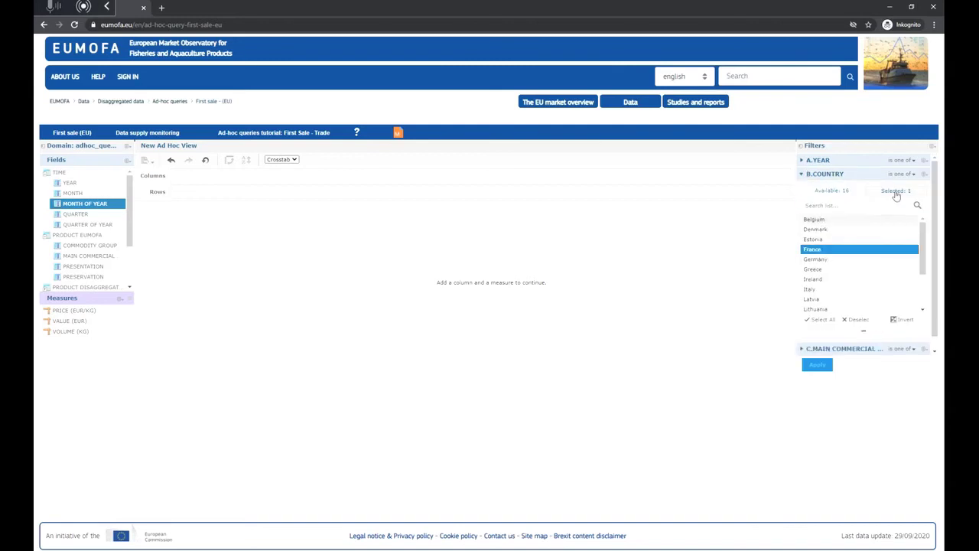
click(897, 191)
click(802, 175)
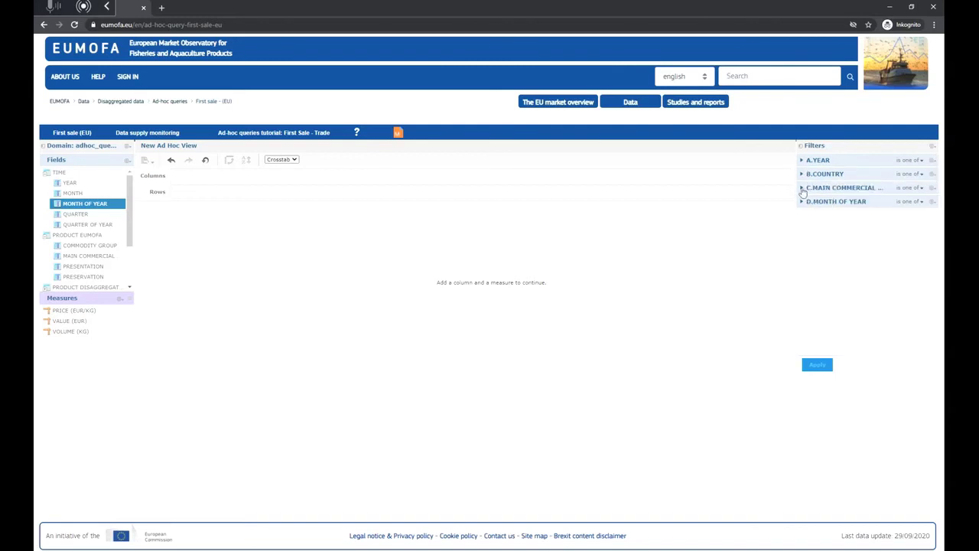
Select Turbot in the Main commercial species filter, check the selection, and collapse the filter.
click(803, 188)
drag(923, 241, 921, 320)
click(856, 303)
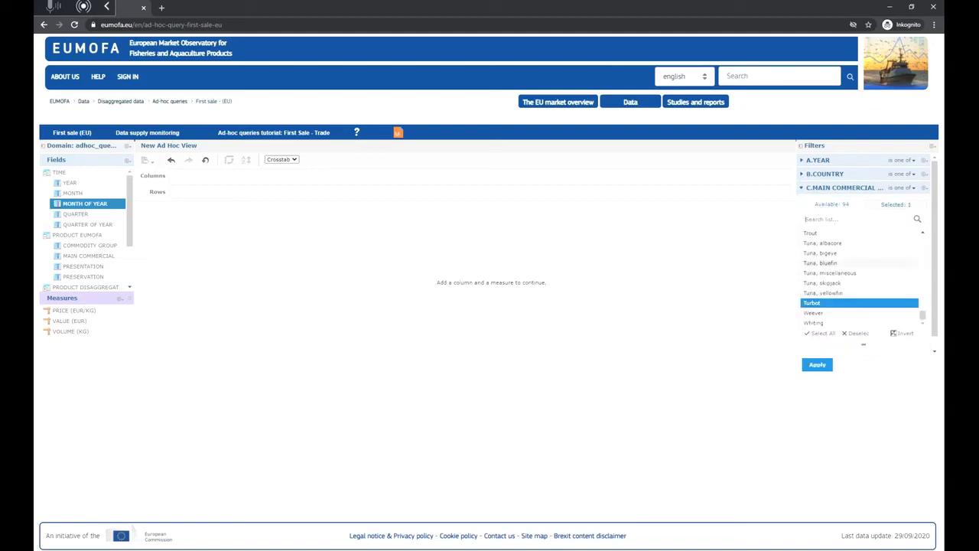
click(908, 205)
click(802, 188)
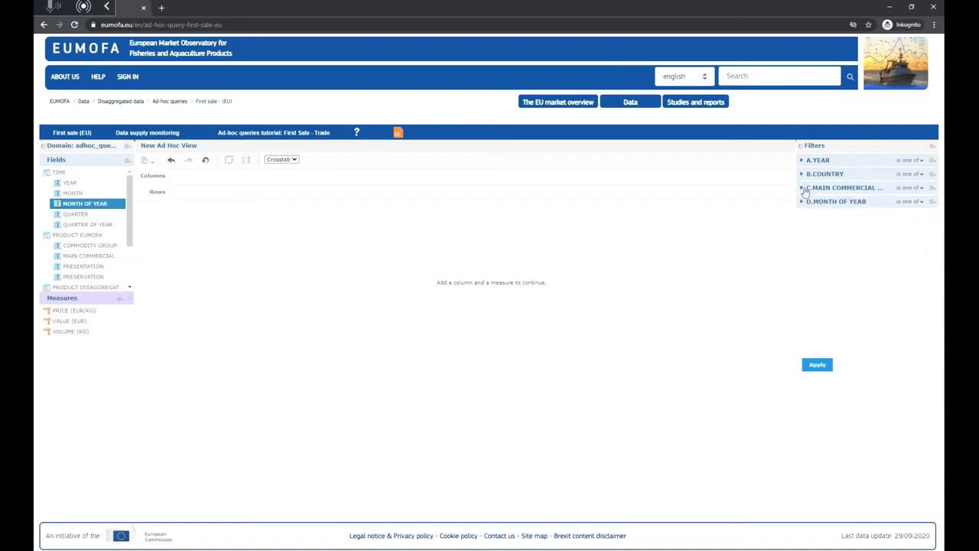
Select months 3 to 7 in the Month of year filter and apply all the filters.
click(800, 203)
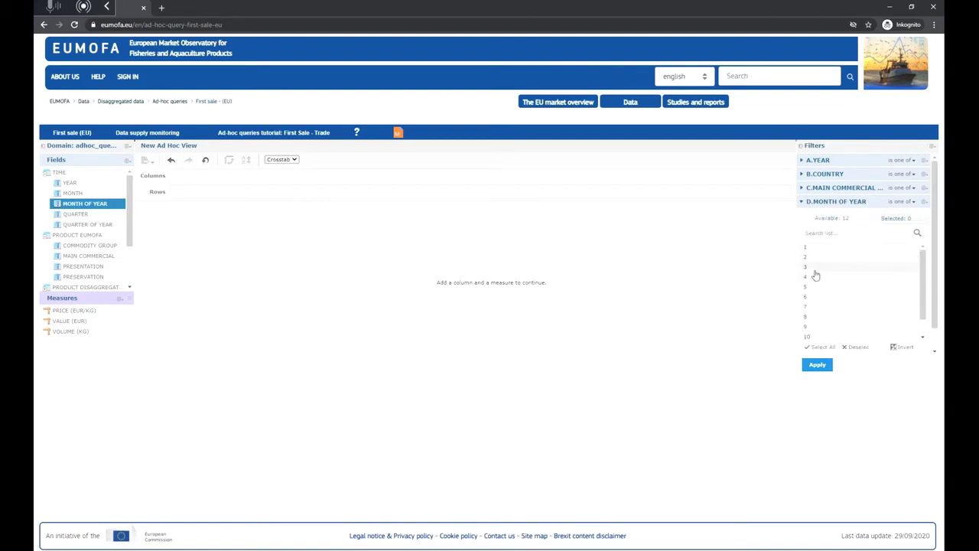
drag(815, 273, 815, 312)
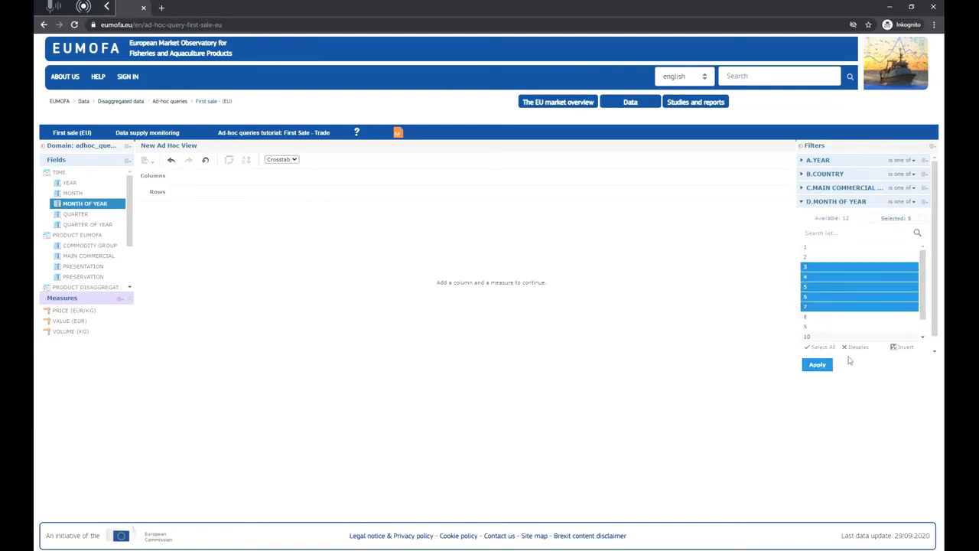
click(815, 366)
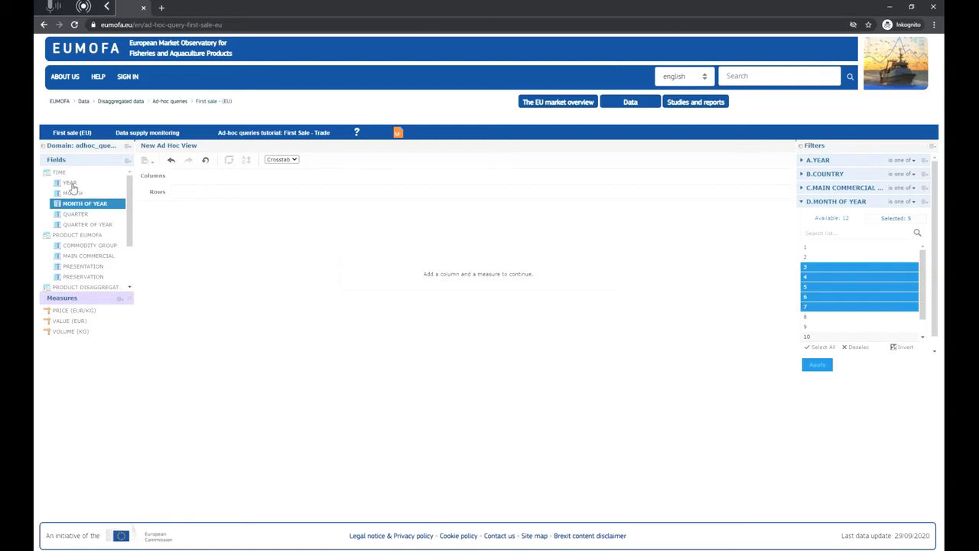
Build the crosstab with Year and the Volume (kg) measure as columns and Month of year as rows.
drag(66, 187, 191, 176)
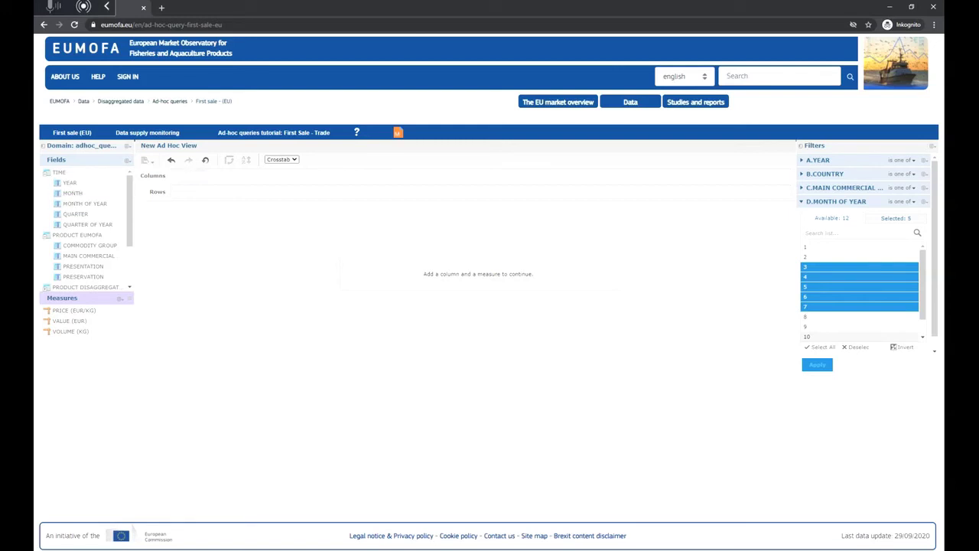
double_click(69, 204)
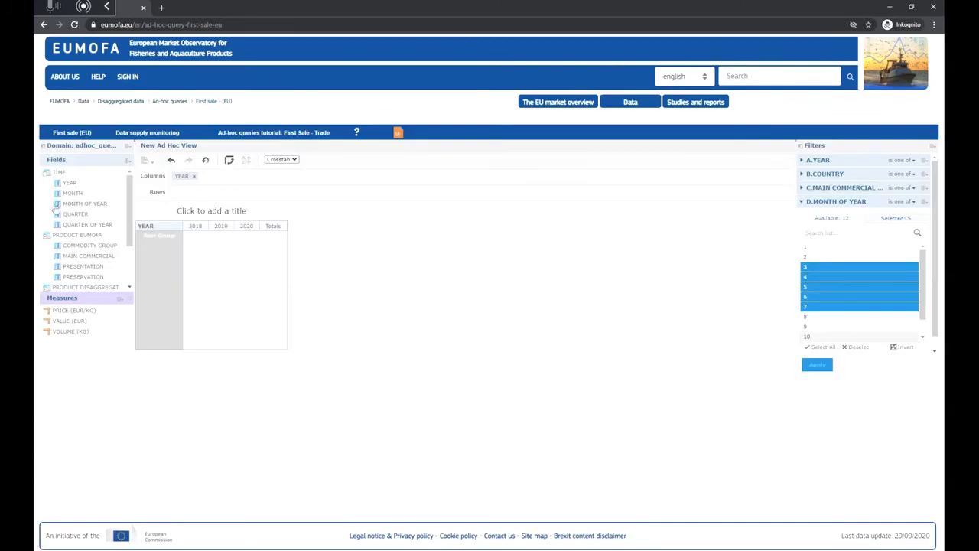
drag(56, 206, 178, 194)
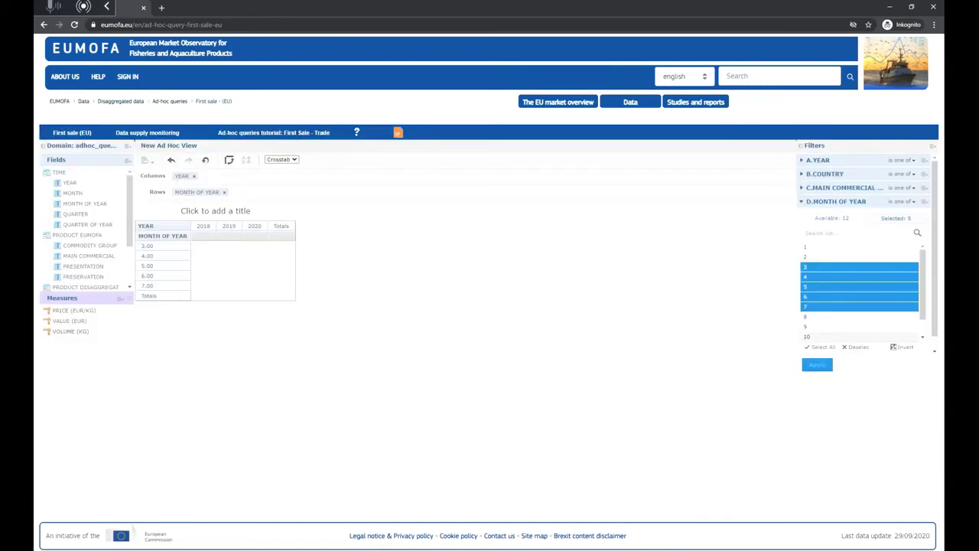
click(76, 331)
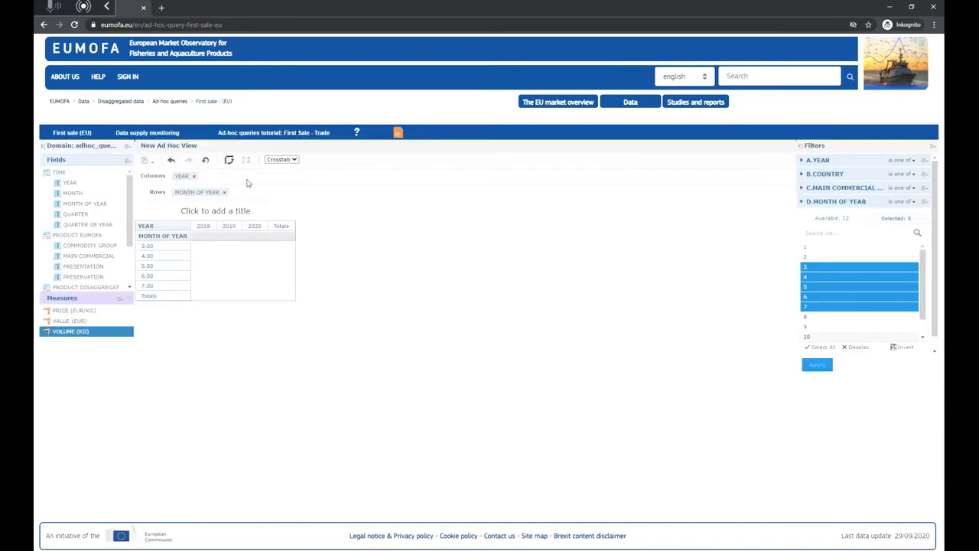
drag(53, 331, 228, 176)
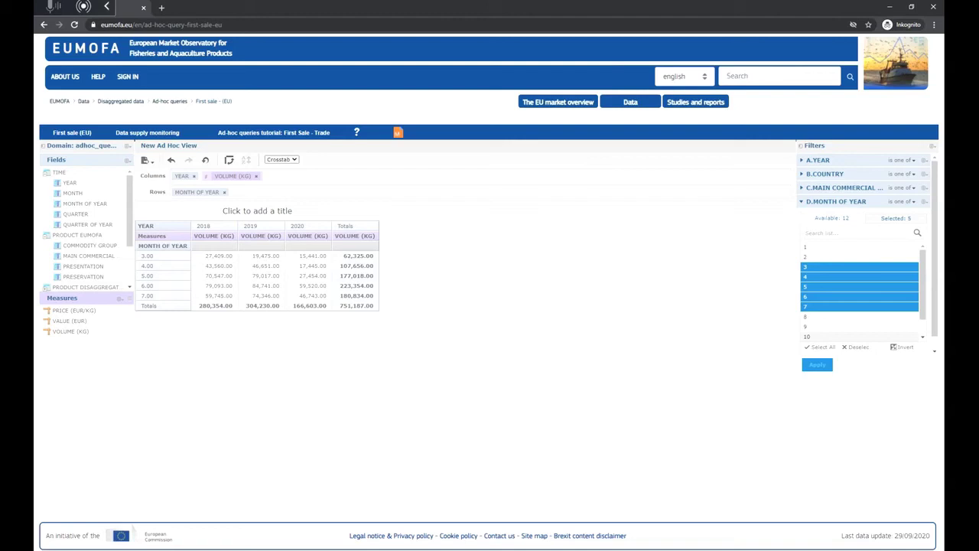
Replace Month of year in the crosstab rows with the ERS Size field from Product disaggregated.
double_click(46, 173)
double_click(48, 183)
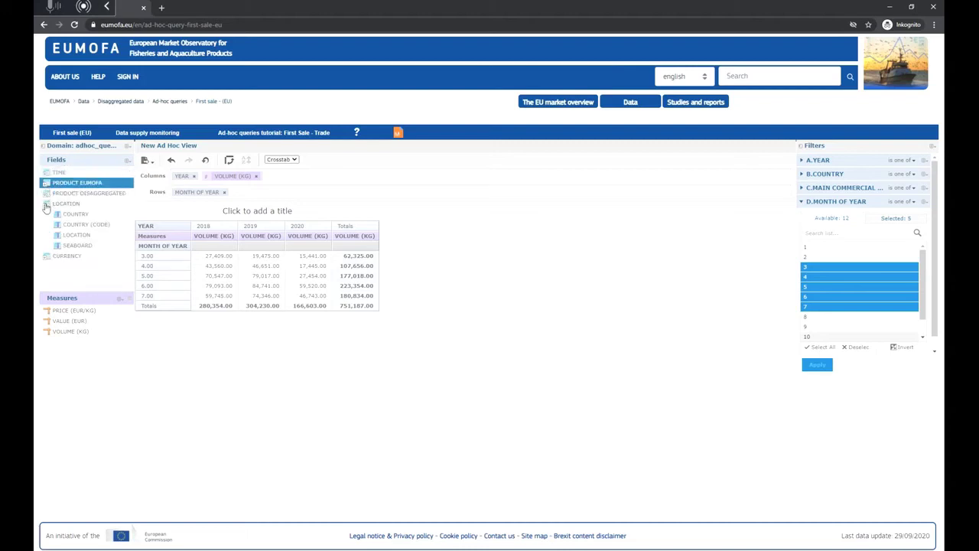
double_click(47, 193)
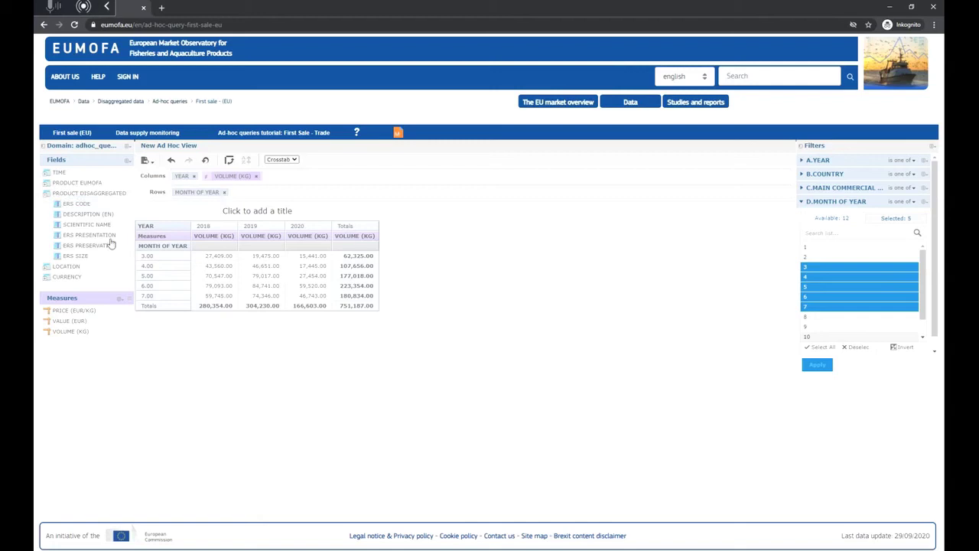
double_click(58, 264)
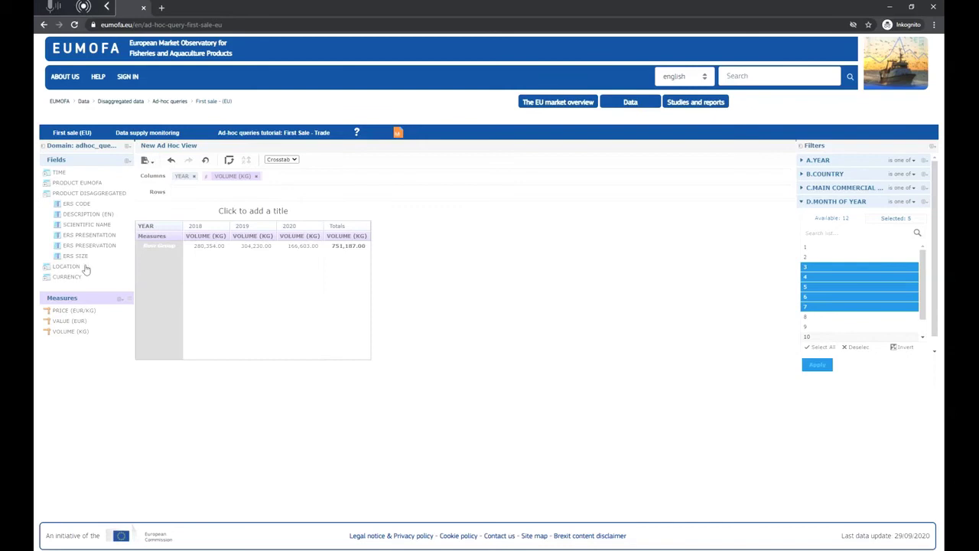
click(59, 258)
drag(58, 258, 195, 193)
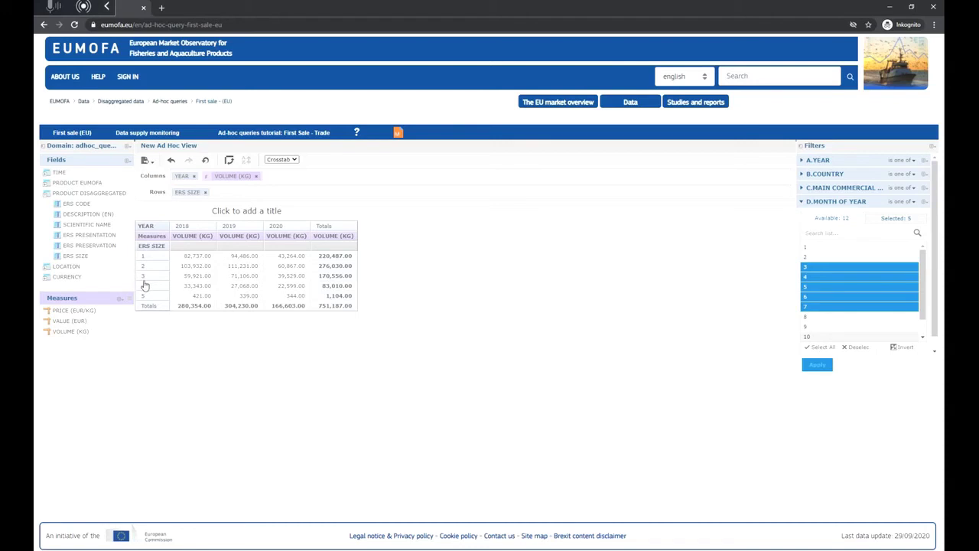
Open the disaggregated first sales metadata PDF, examine the first and second levels of detail under Products specifications, and close it.
click(397, 134)
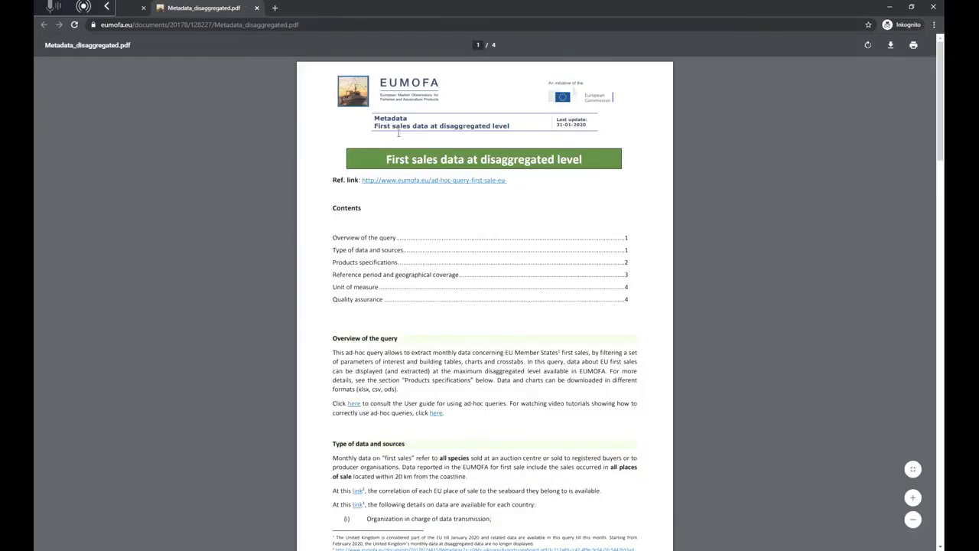
click(367, 262)
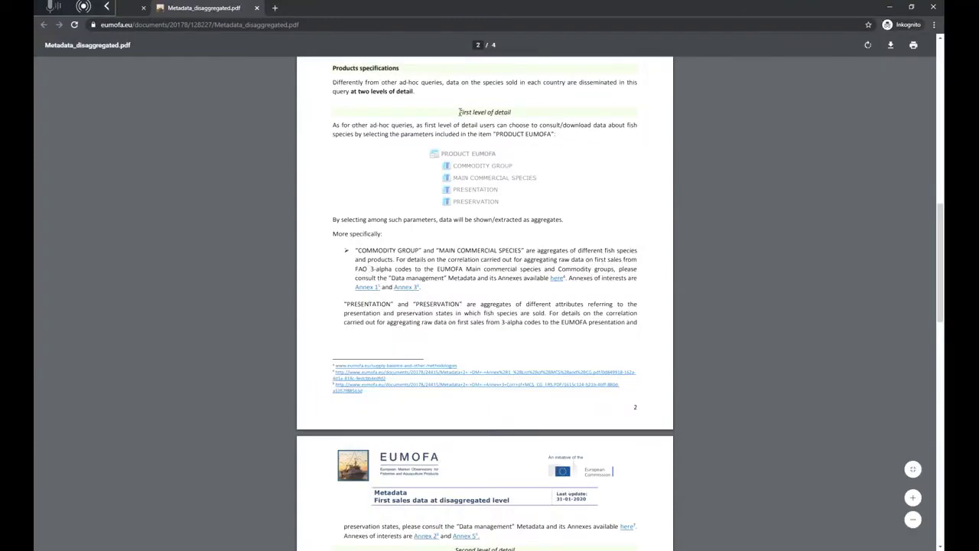
drag(459, 112, 516, 112)
scroll(500, 169, down, 5)
drag(454, 217, 516, 217)
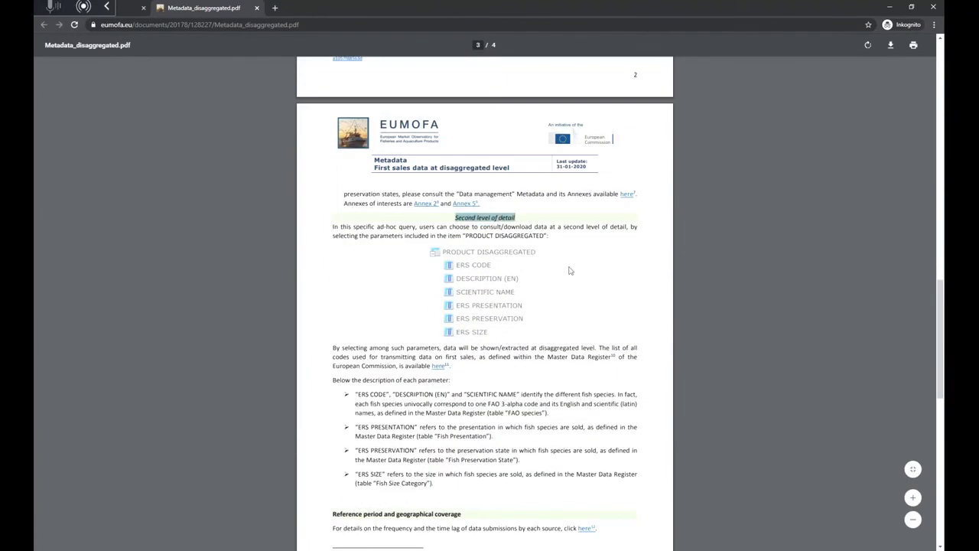
scroll(570, 270, down, 1)
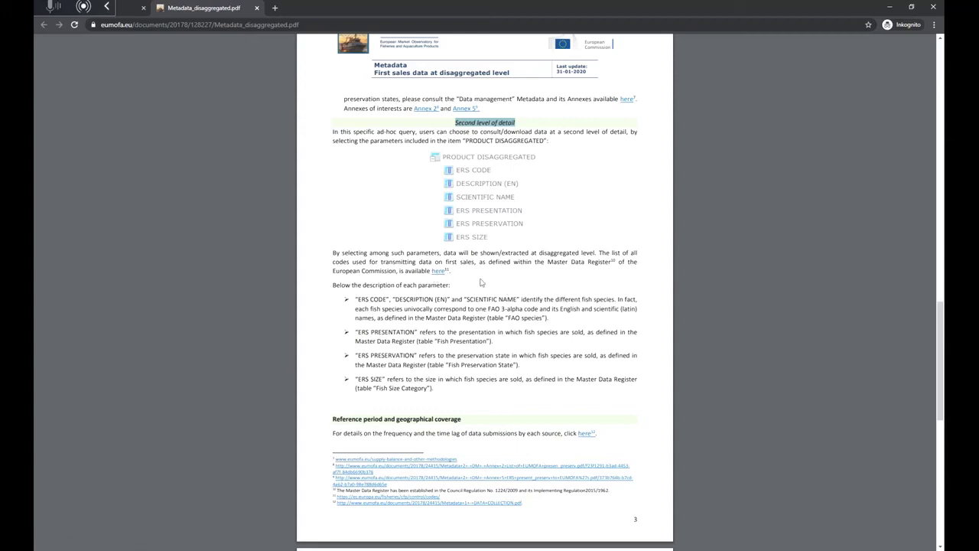
scroll(484, 286, up, 1)
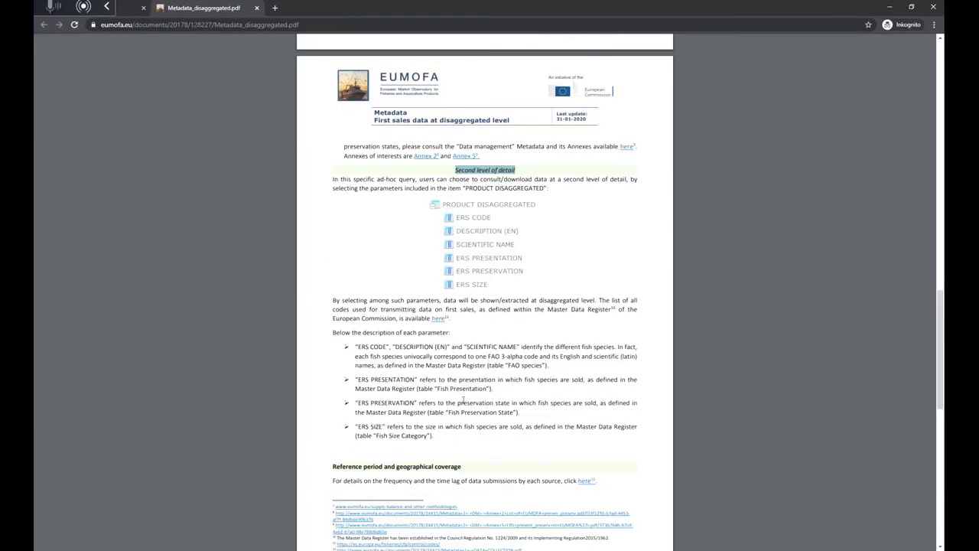
scroll(463, 399, up, 2)
drag(940, 300, 940, 67)
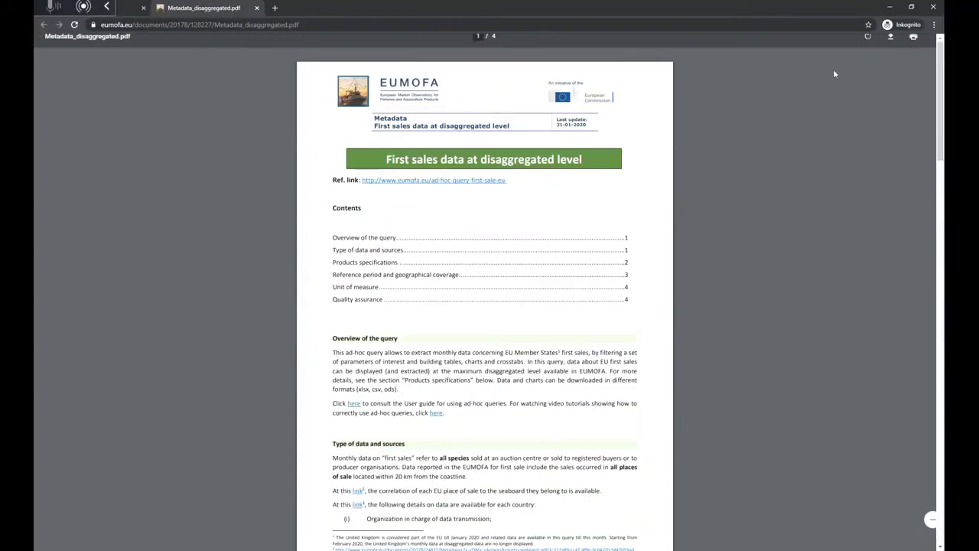
click(257, 8)
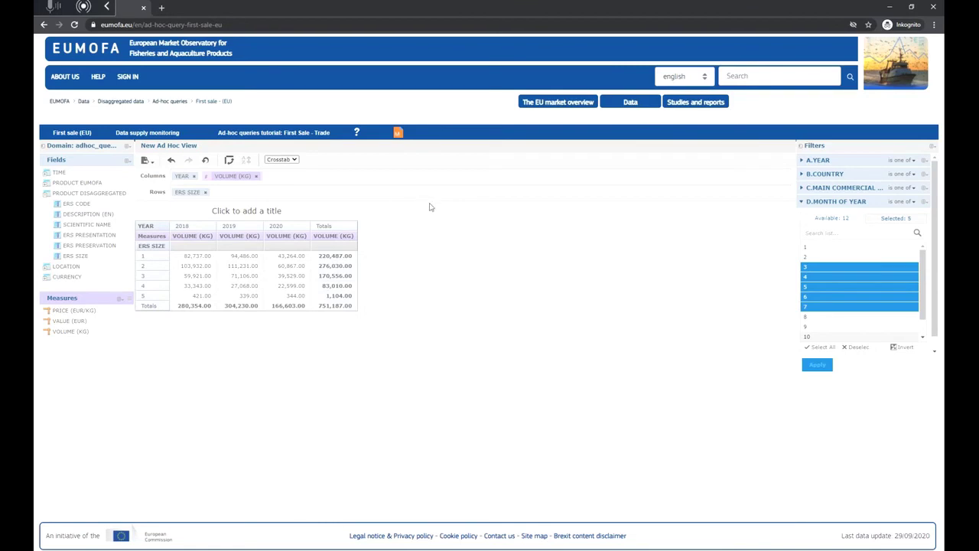
Display the query as a chart, with columns split by Year and rows split by ERS Size.
click(293, 161)
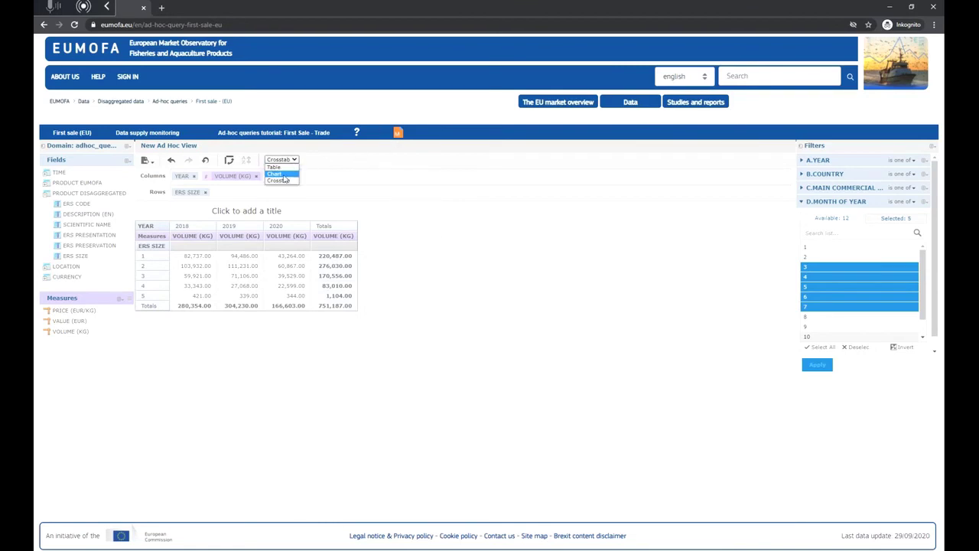
click(280, 174)
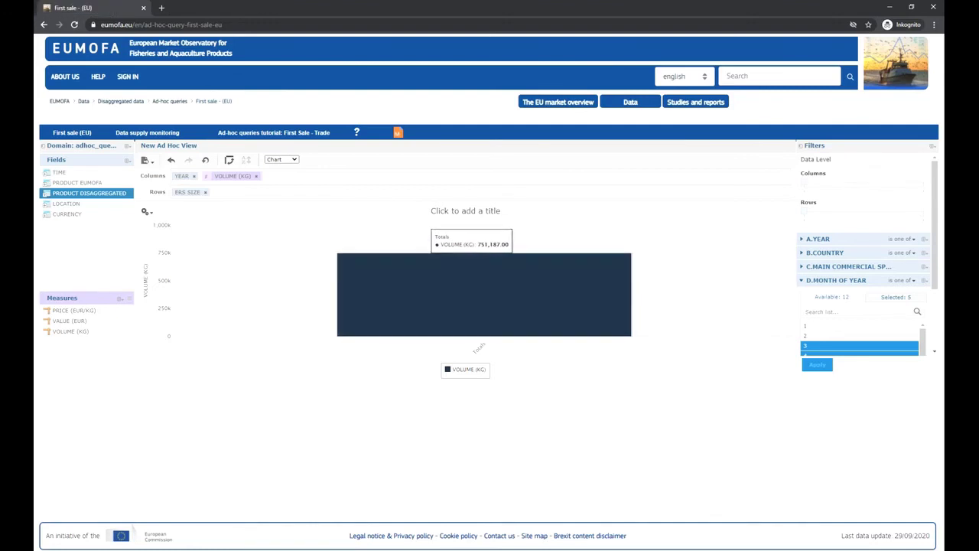
click(923, 188)
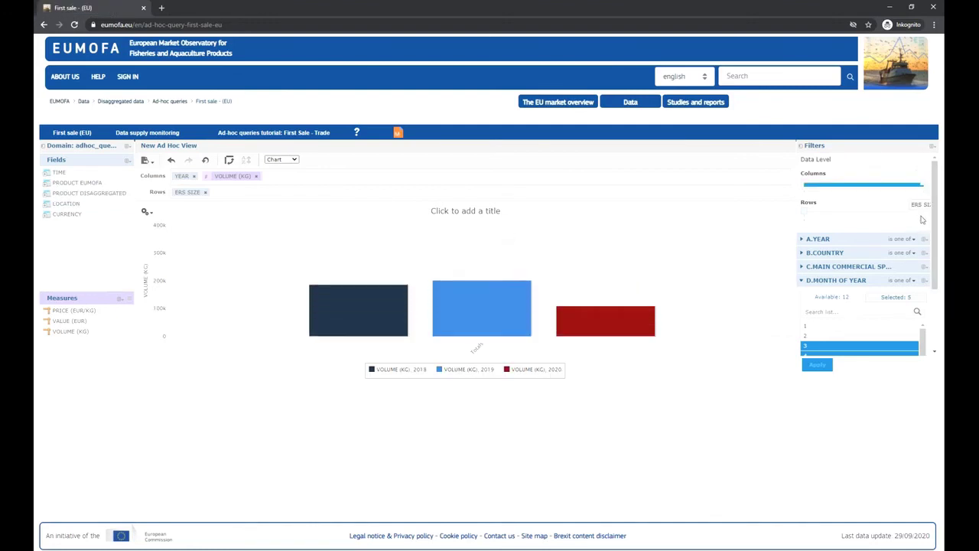
click(922, 217)
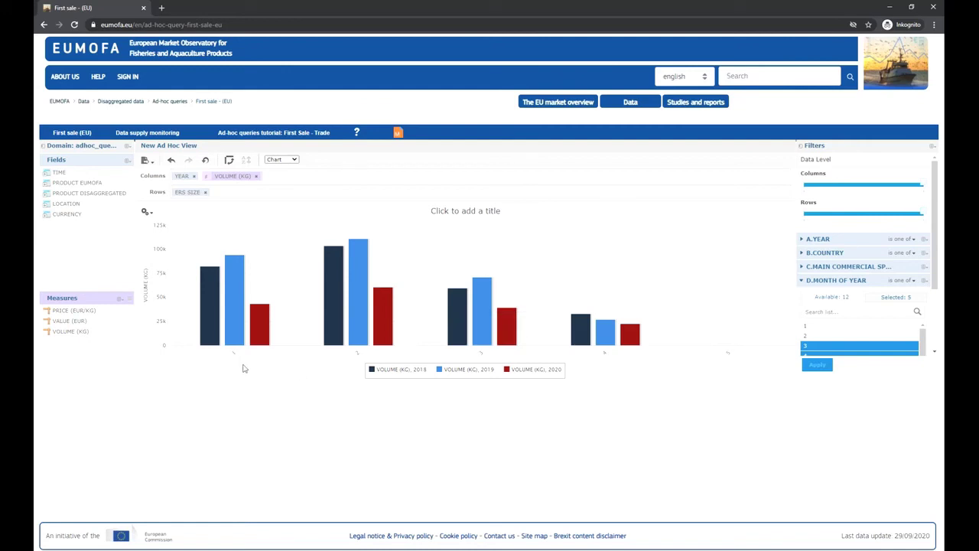
Check the chart's export formats and switch the view back to a crosstab.
mouse_move(259, 325)
click(145, 159)
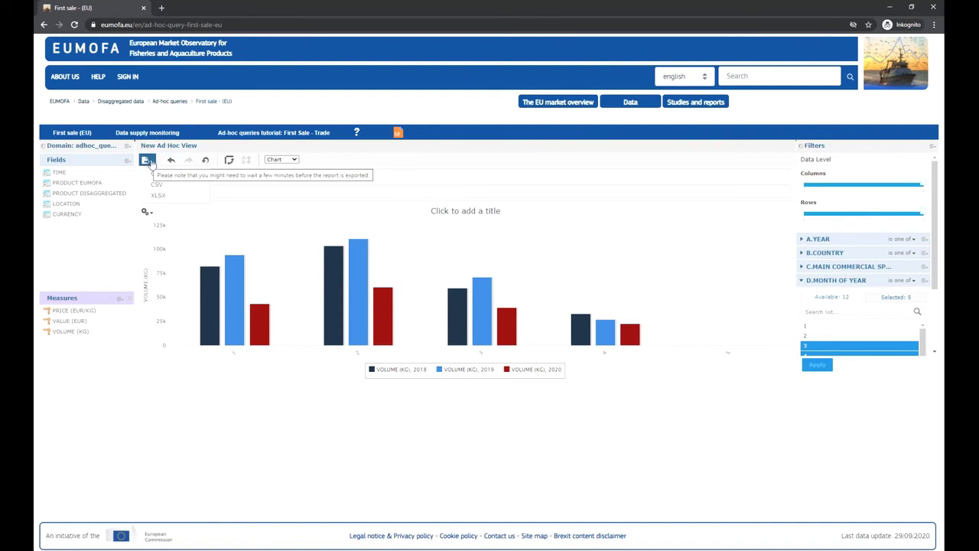
click(283, 160)
click(277, 175)
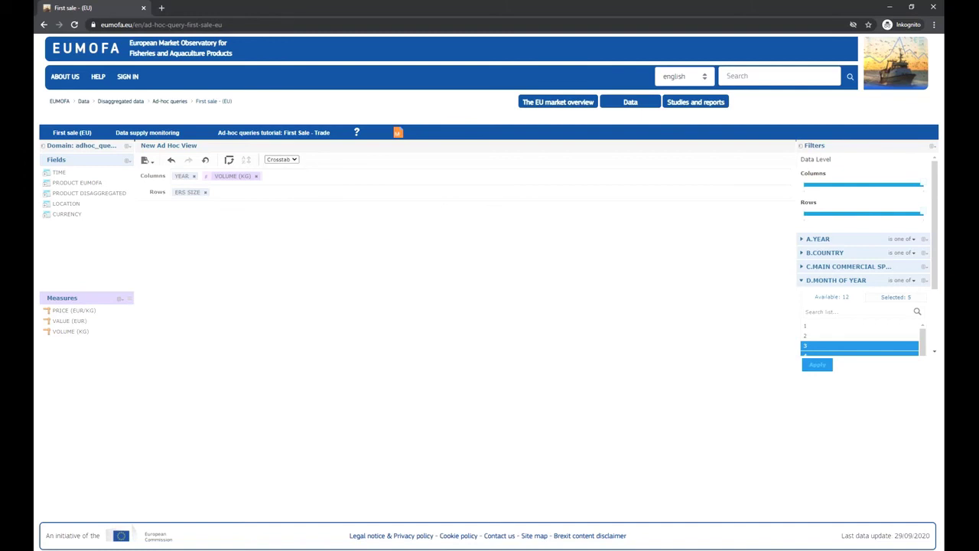
mouse_move(148, 162)
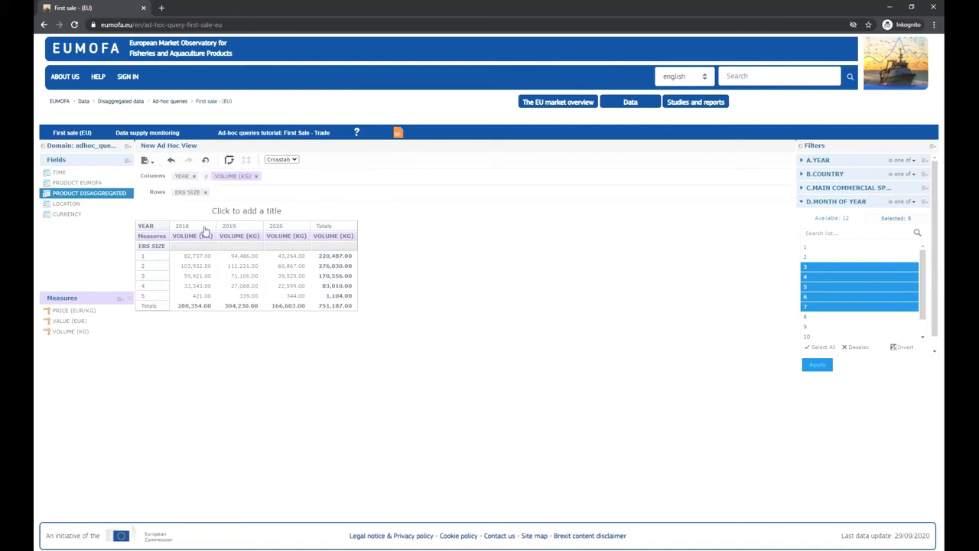
Return to the EUMOFA homepage and open the monthly European Union advanced table for import-export.
click(75, 53)
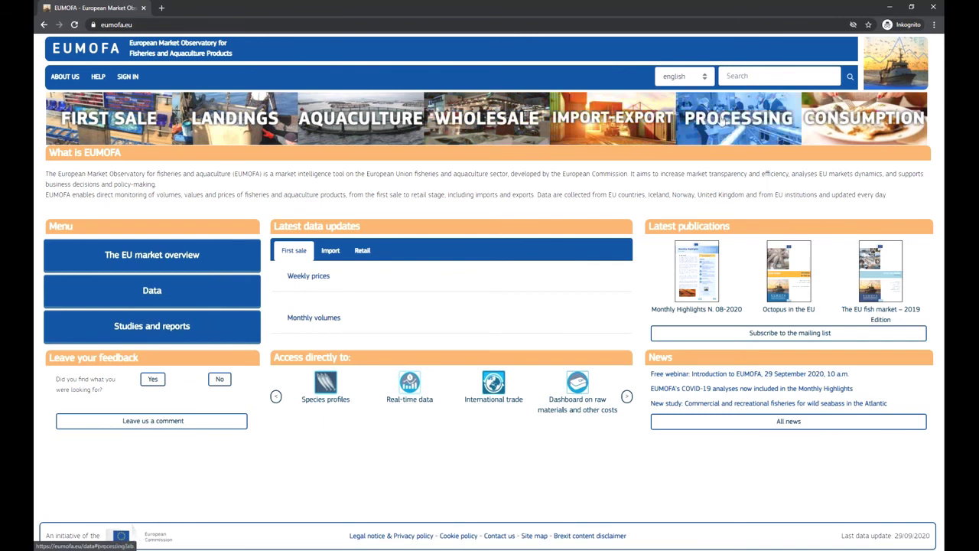
click(609, 123)
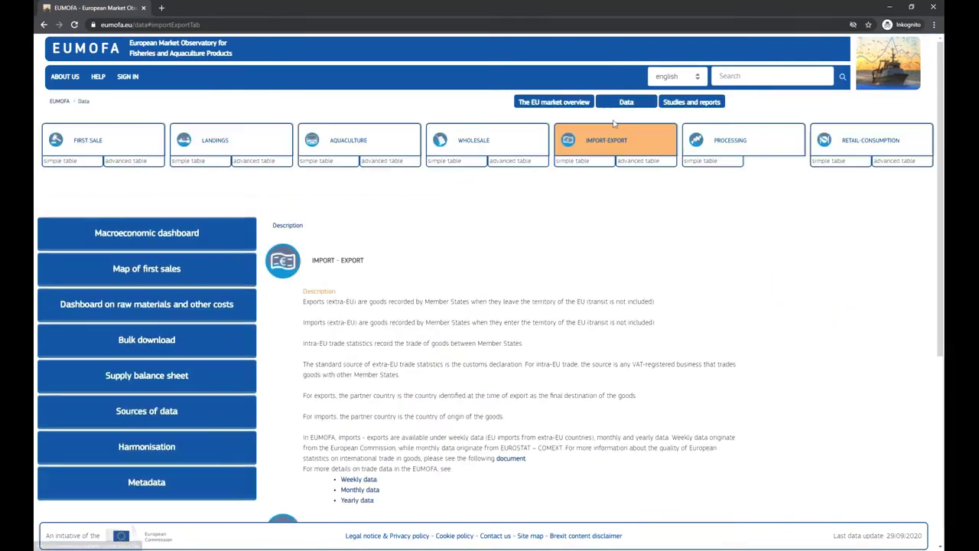
mouse_move(641, 161)
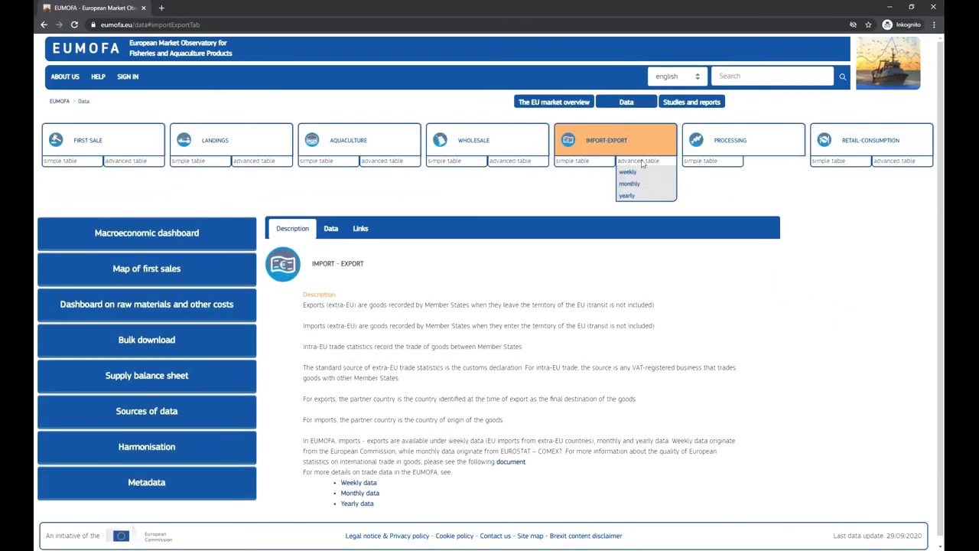
mouse_move(642, 180)
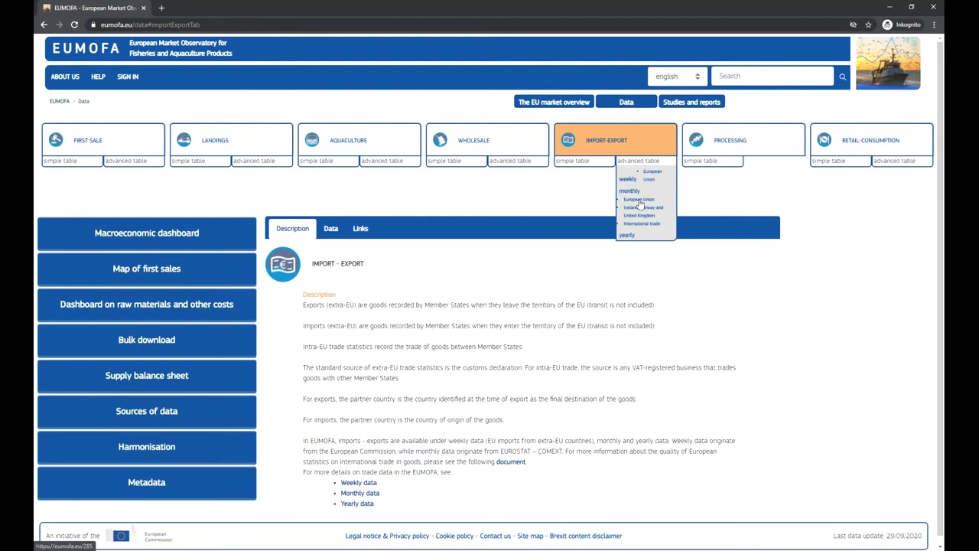
click(639, 199)
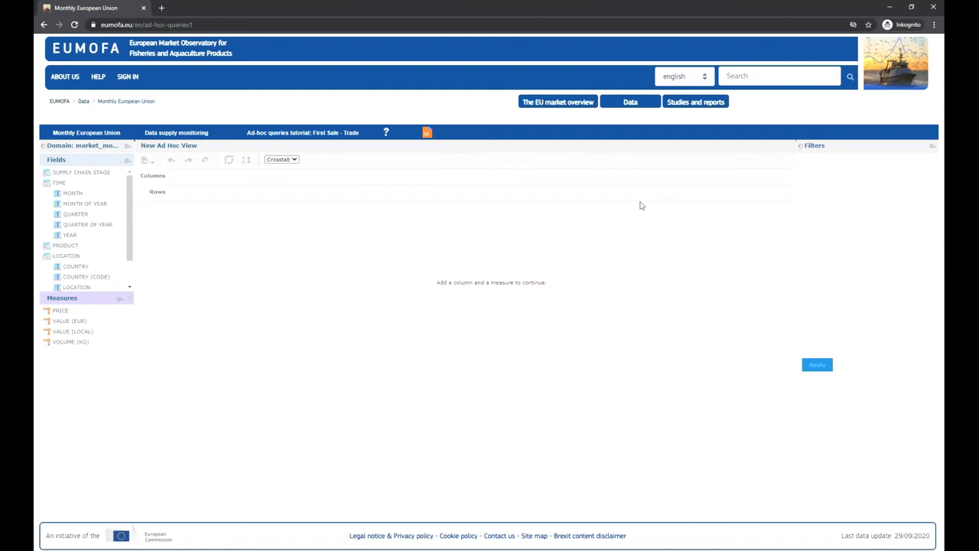
Create filters for the Supply Chain Stage and Year fields.
double_click(48, 173)
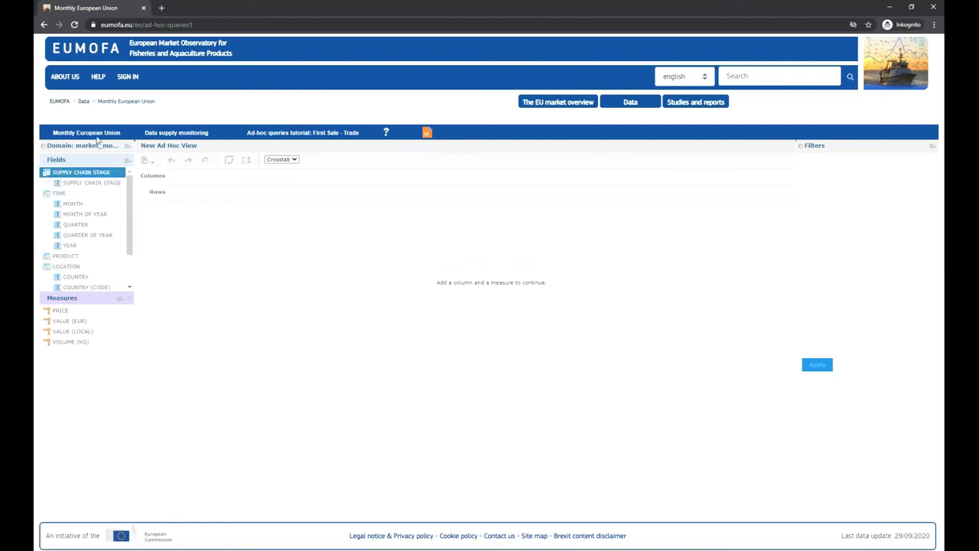
click(83, 183)
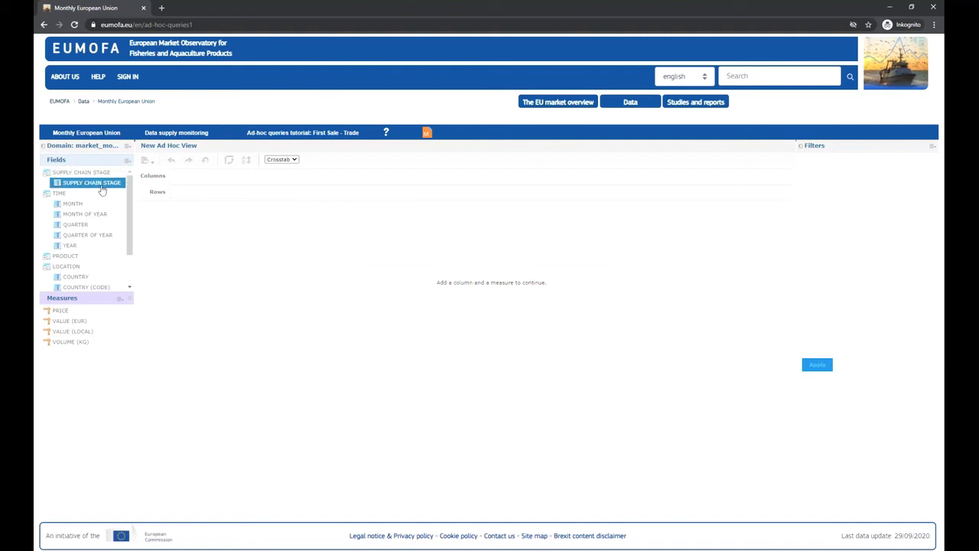
right_click(87, 189)
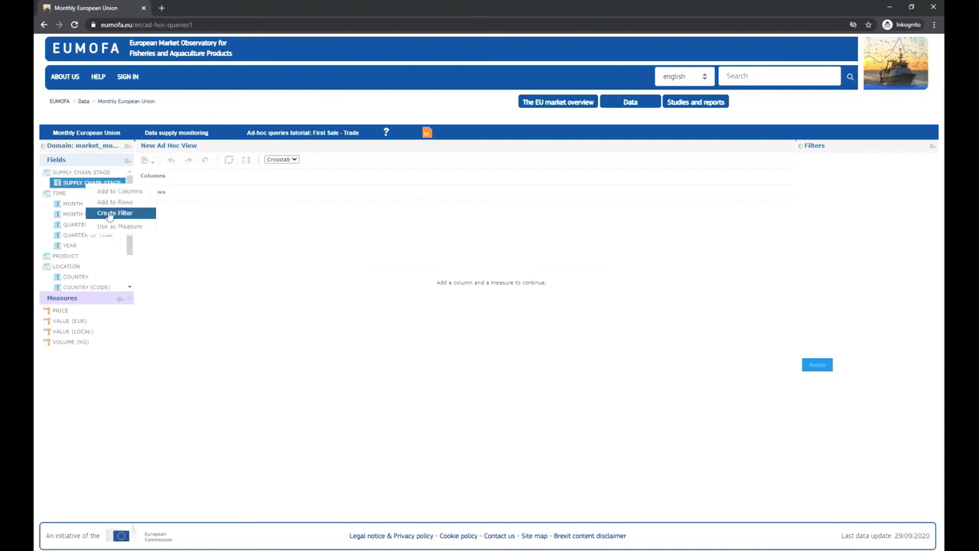
click(110, 214)
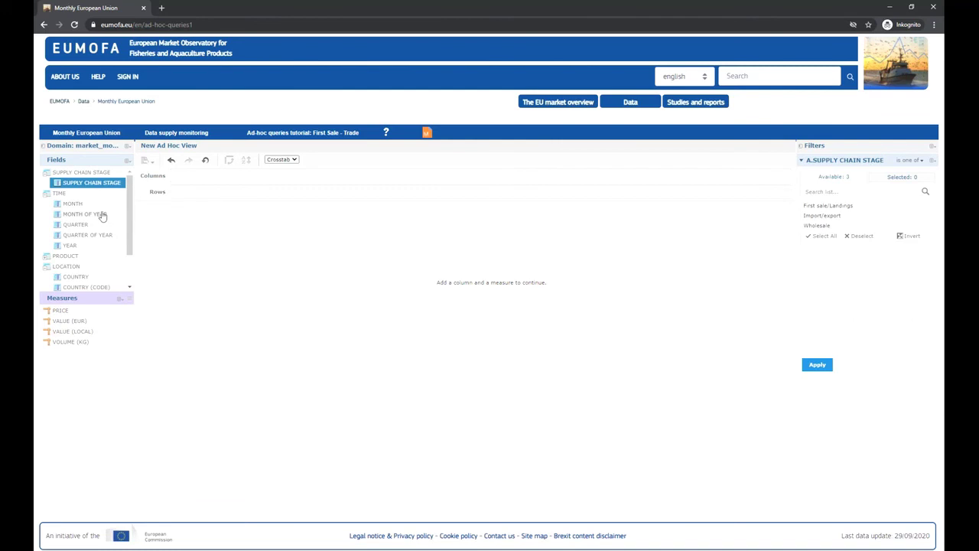
right_click(72, 246)
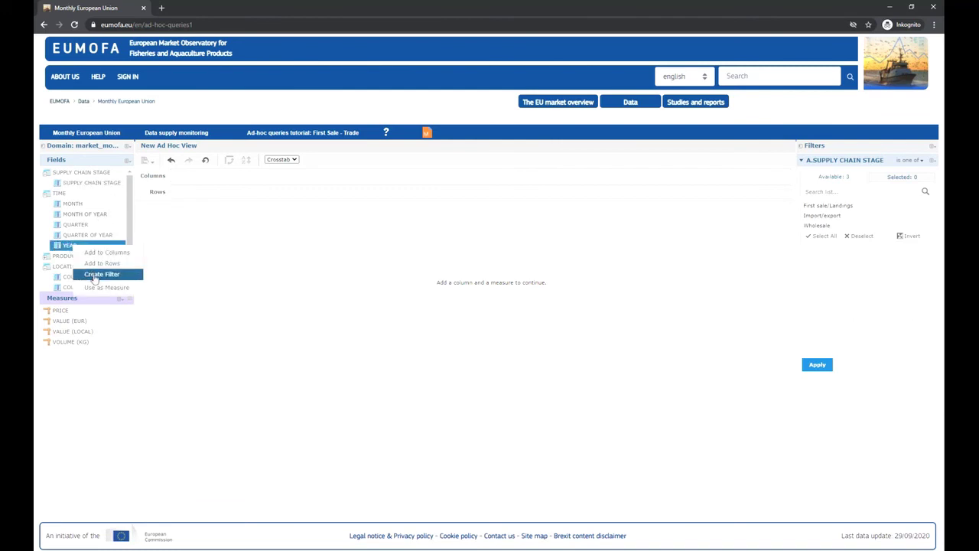
click(95, 277)
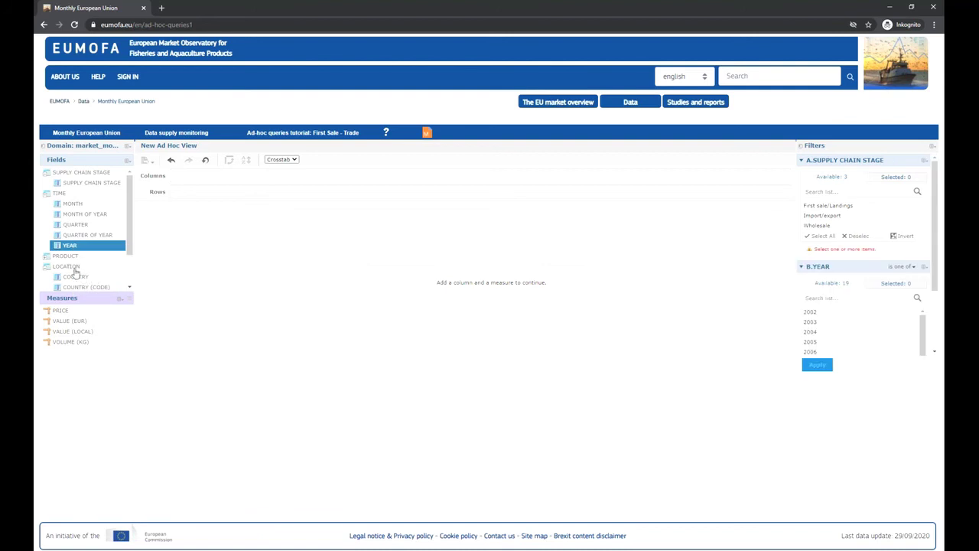
Create filters for the main commercial species and Preservation fields from the Product group.
scroll(48, 262, down, 2)
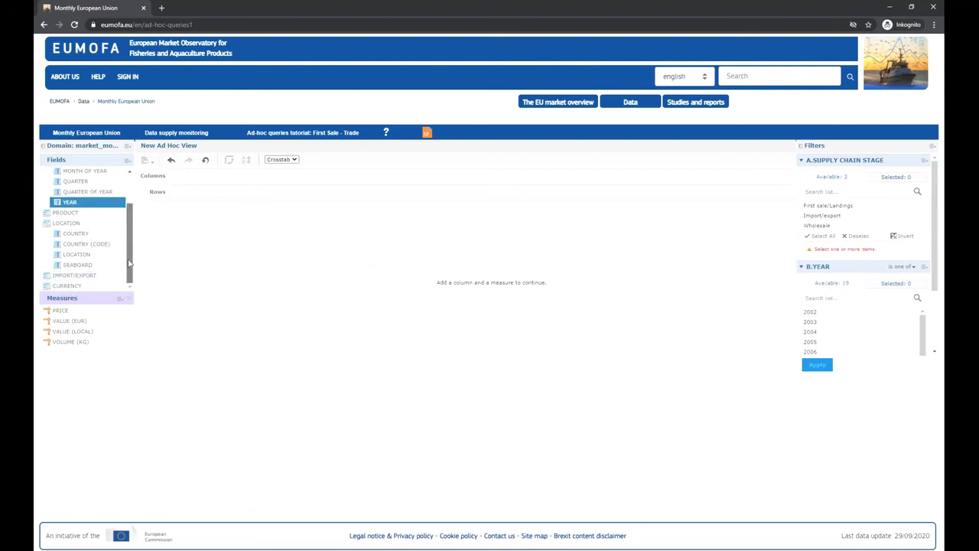
click(46, 213)
scroll(48, 217, down, 1)
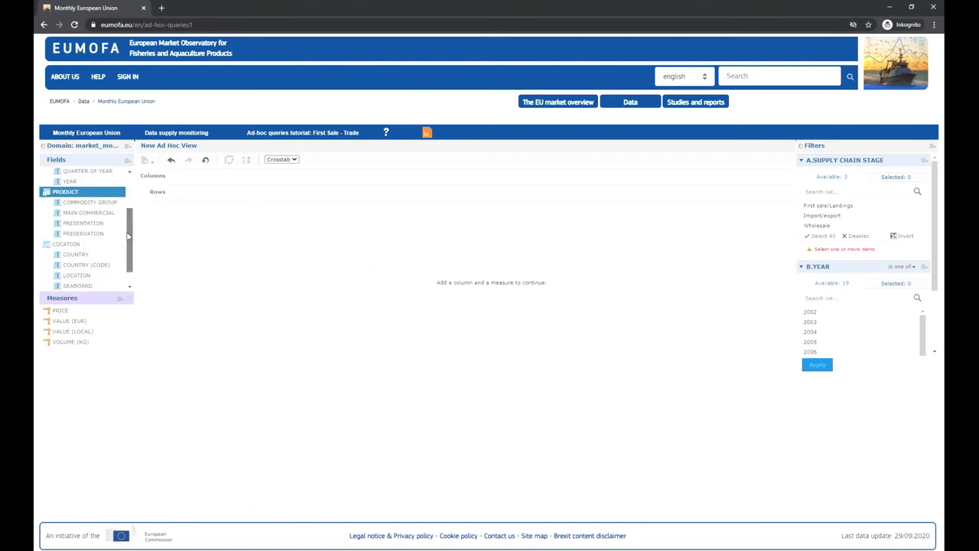
right_click(88, 217)
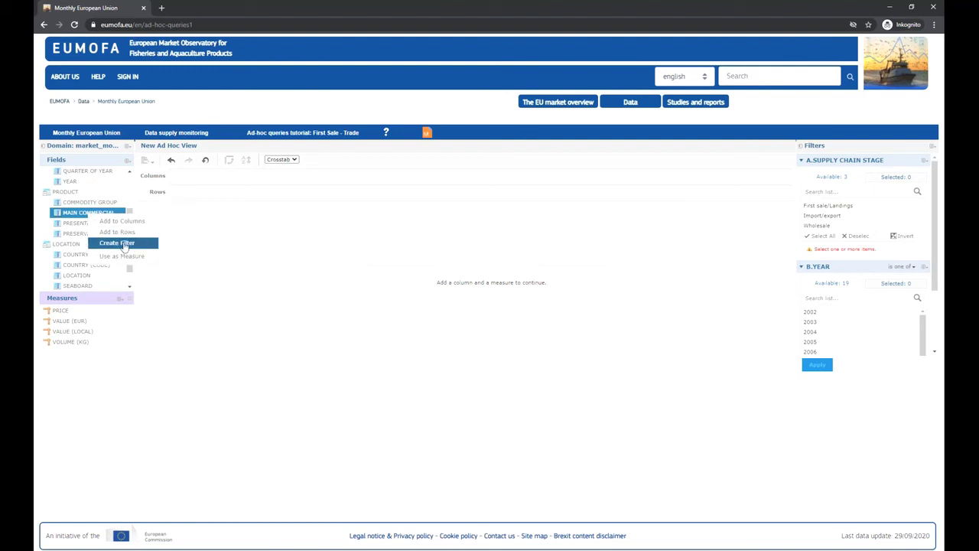
click(123, 245)
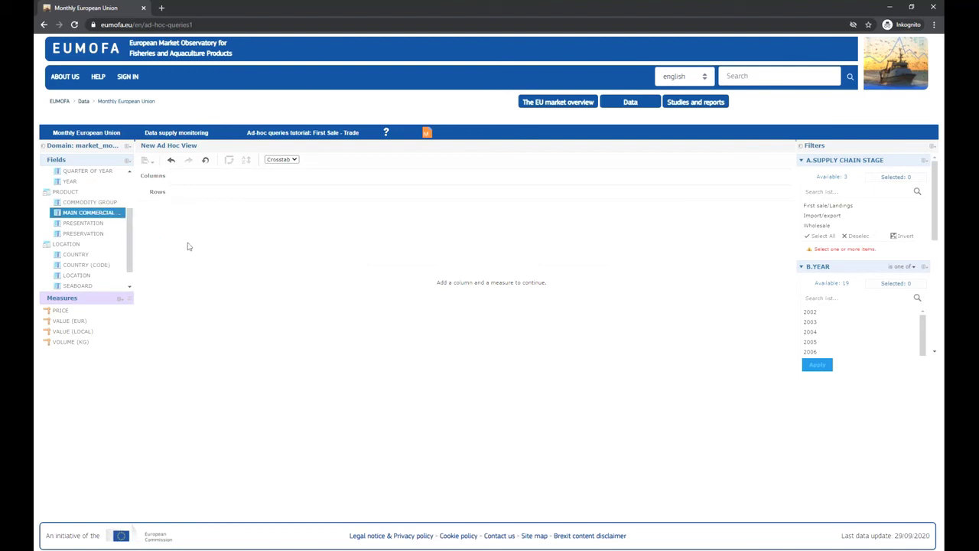
right_click(88, 238)
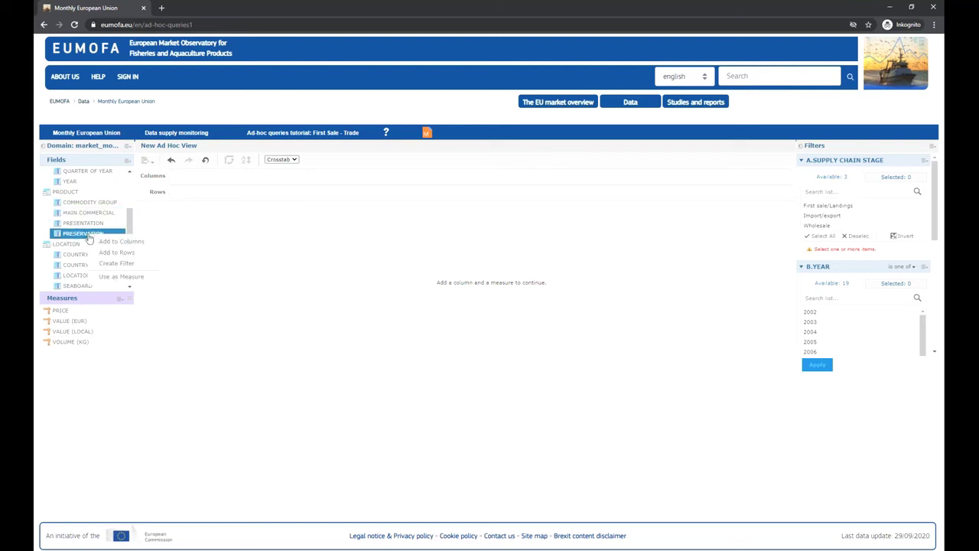
click(114, 265)
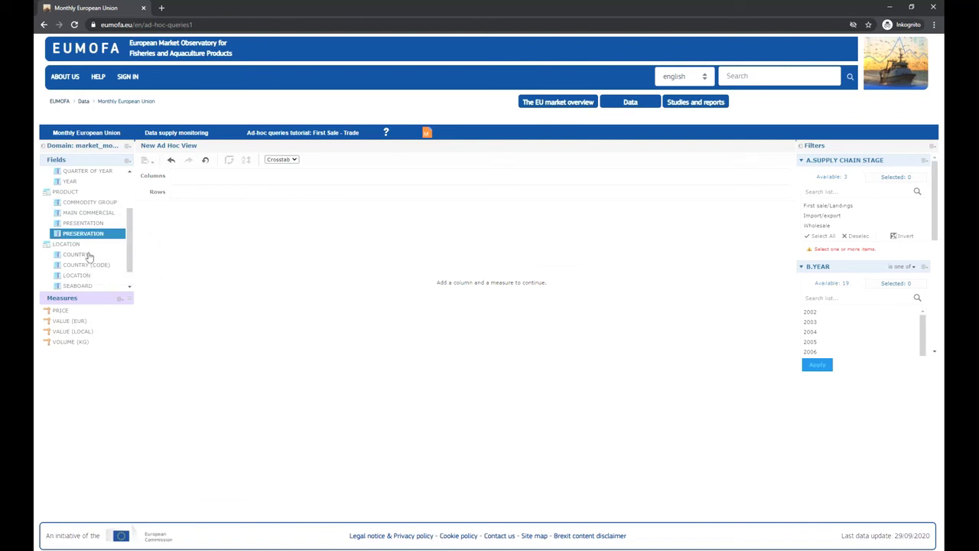
Create filters for Country from the Location group and Flow Type from the Import/Export group.
right_click(78, 259)
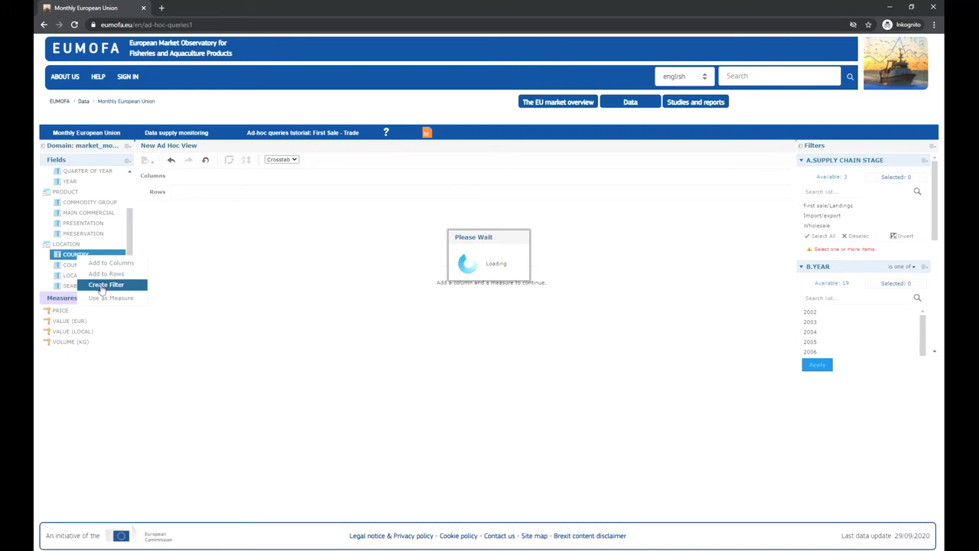
click(101, 285)
scroll(129, 255, down, 1)
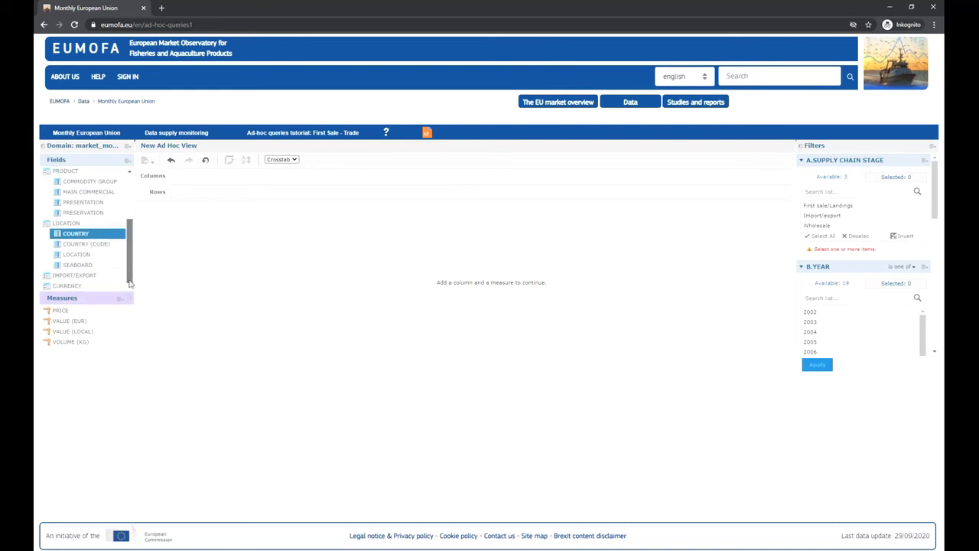
click(52, 278)
scroll(115, 263, down, 1)
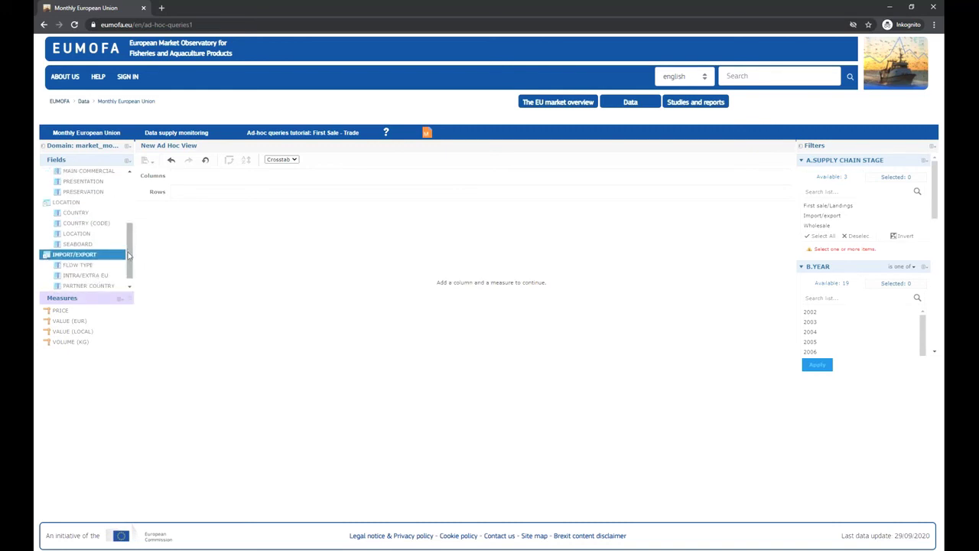
scroll(130, 255, down, 1)
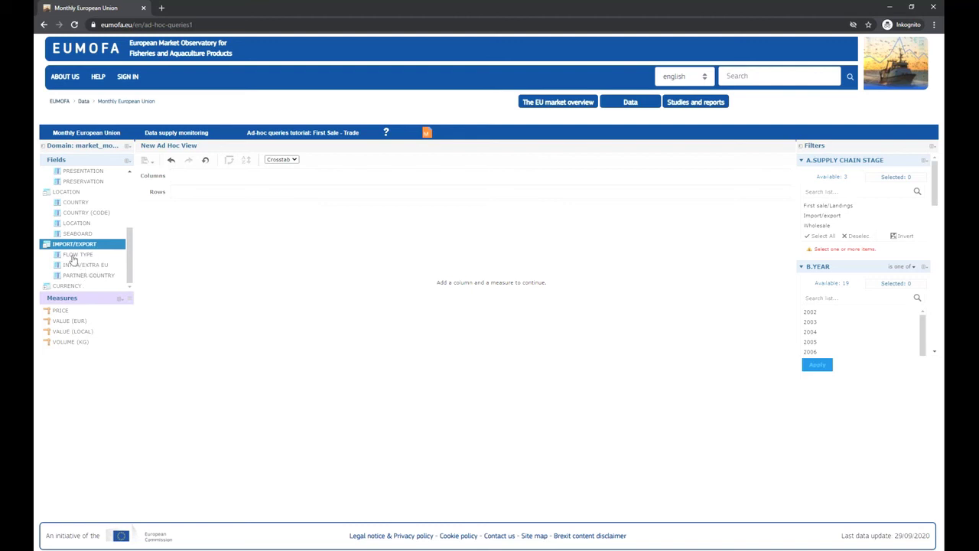
right_click(74, 256)
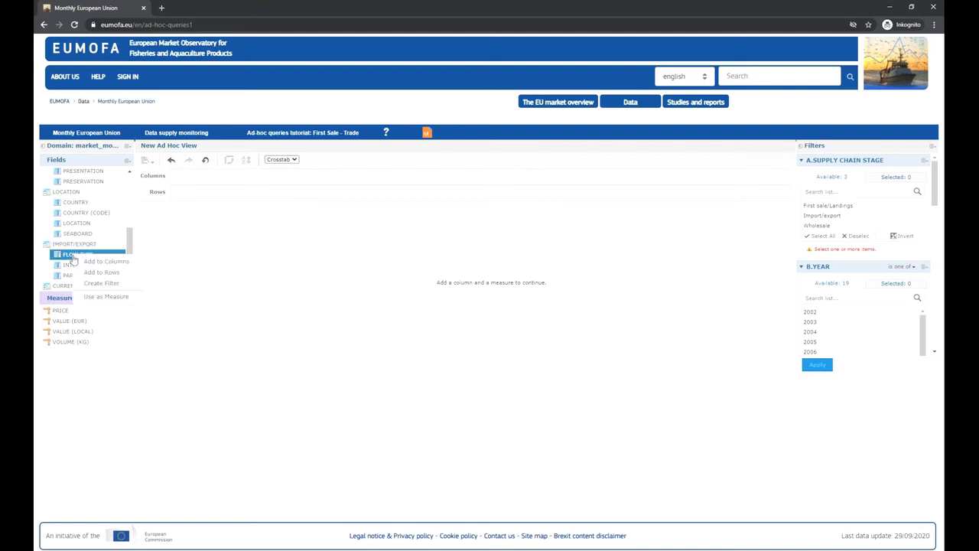
click(99, 283)
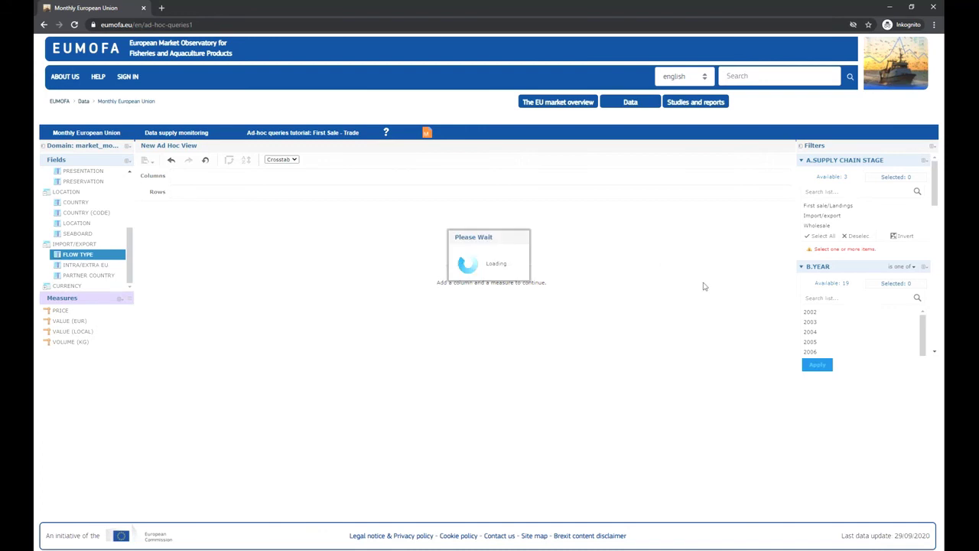
Collapse the expanded filters and set the Supply Chain Stage filter to Import/export.
click(803, 161)
click(801, 174)
click(802, 189)
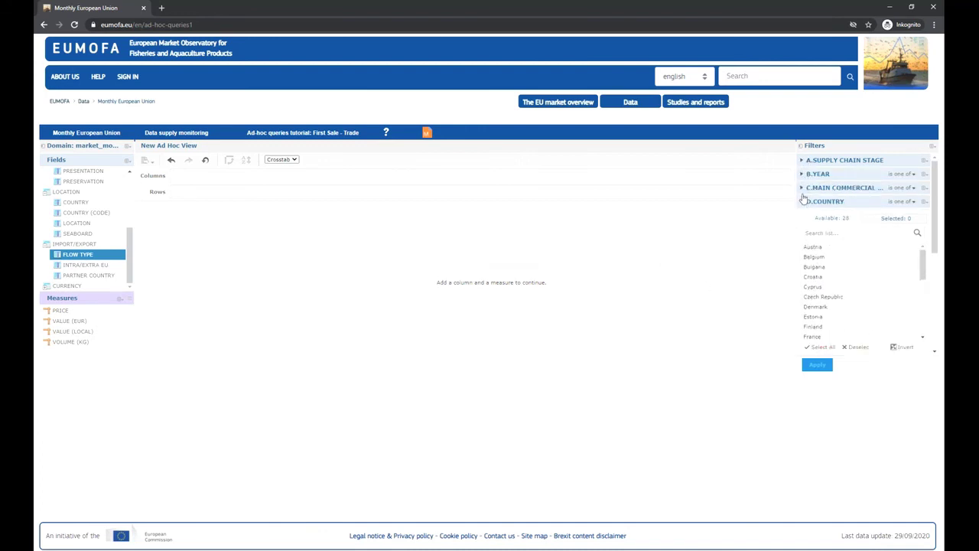
click(801, 202)
click(802, 216)
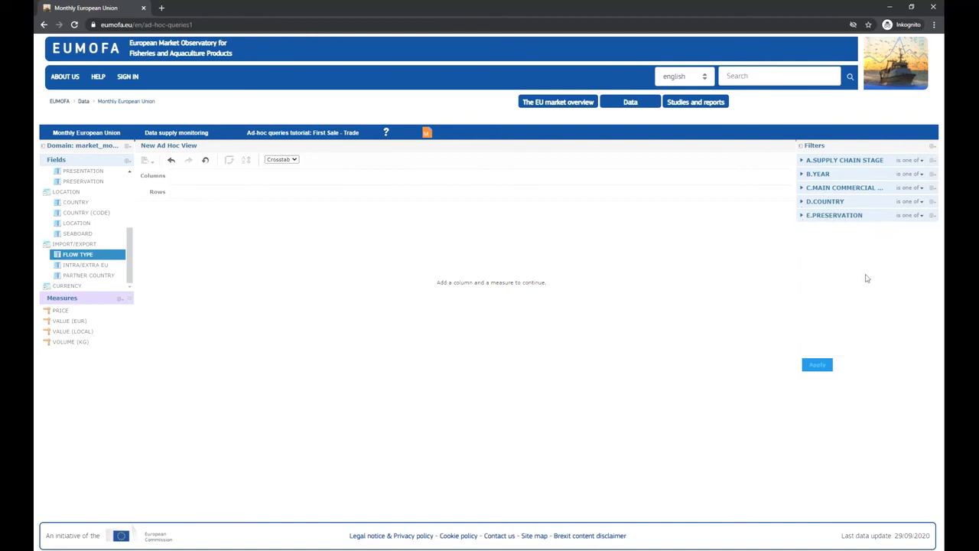
click(801, 161)
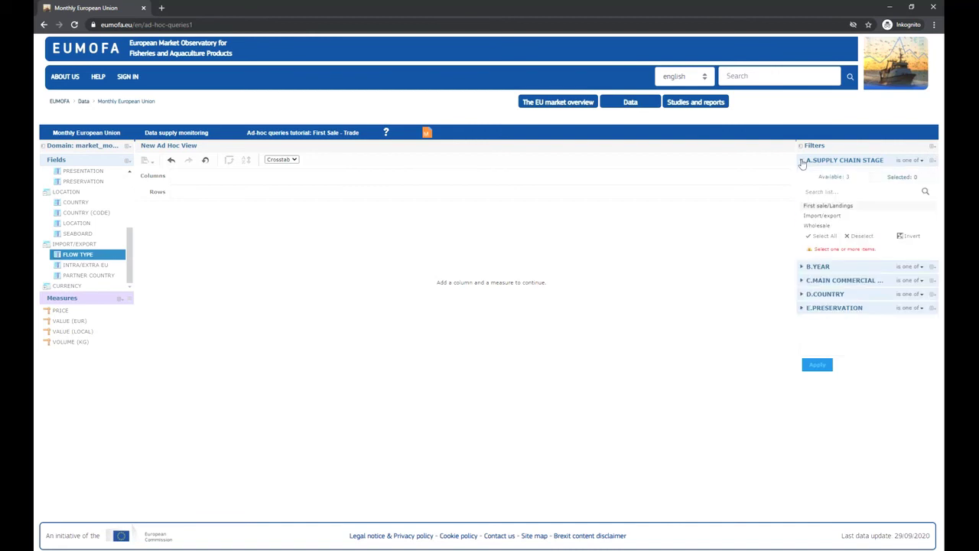
click(838, 217)
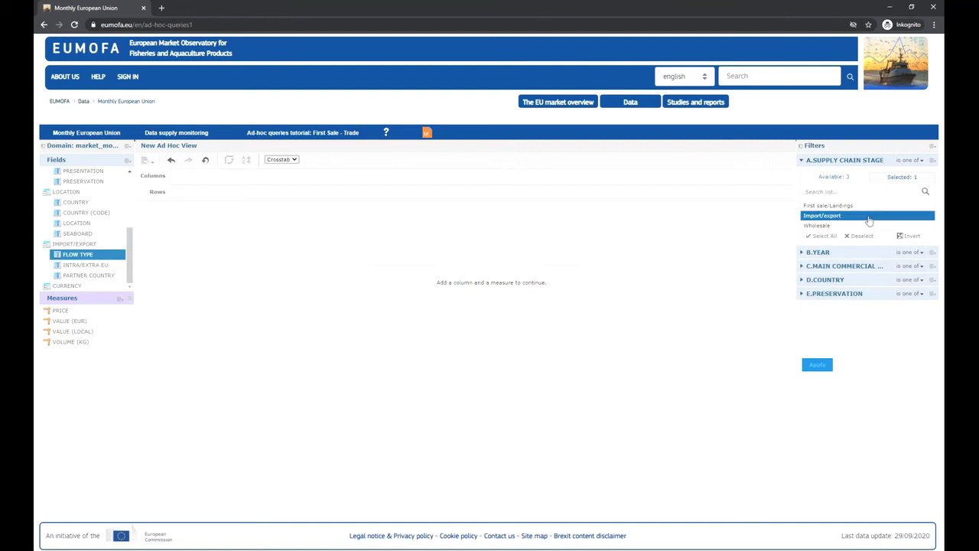
click(883, 177)
click(802, 162)
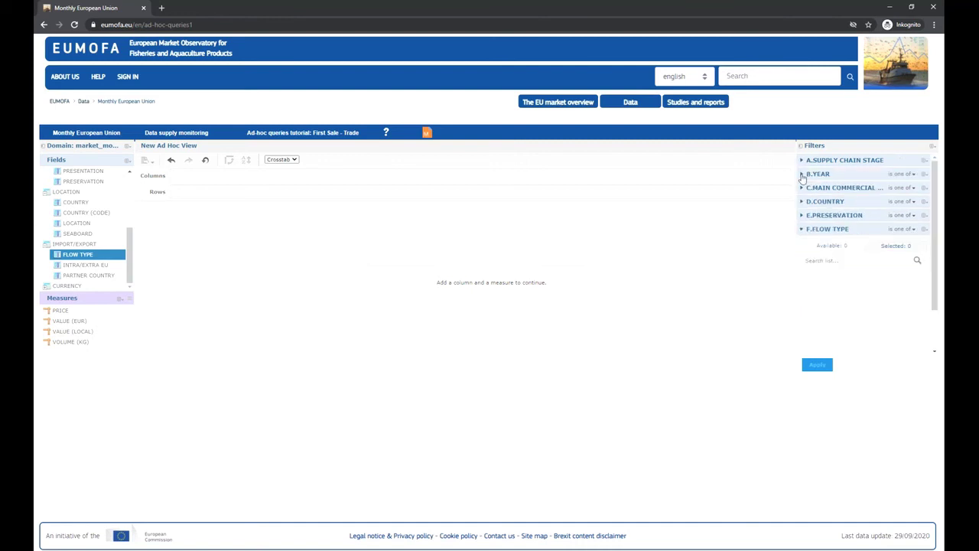
Set the Year filter to 2018, 2019 and 2020, and collapse it.
click(802, 173)
drag(923, 236, 923, 302)
drag(837, 289, 816, 309)
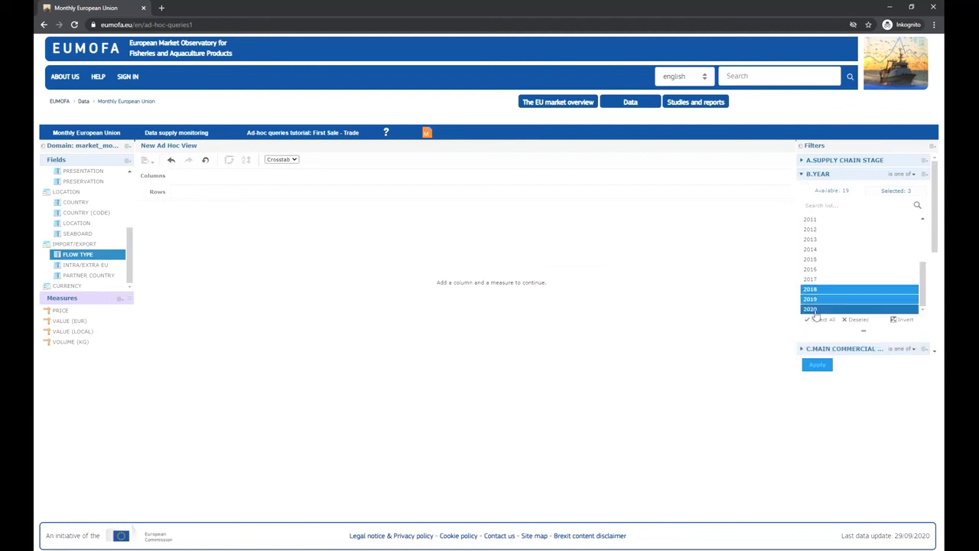
click(894, 191)
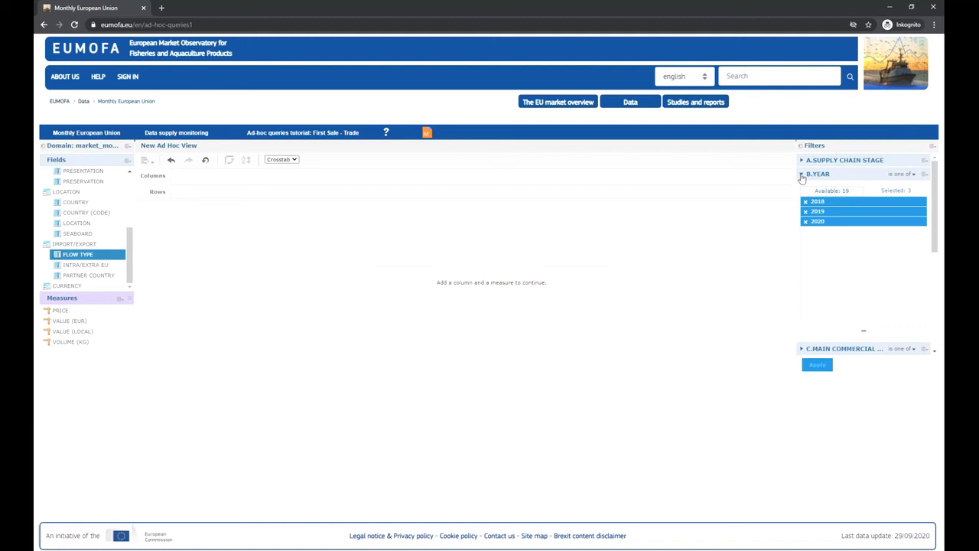
click(802, 175)
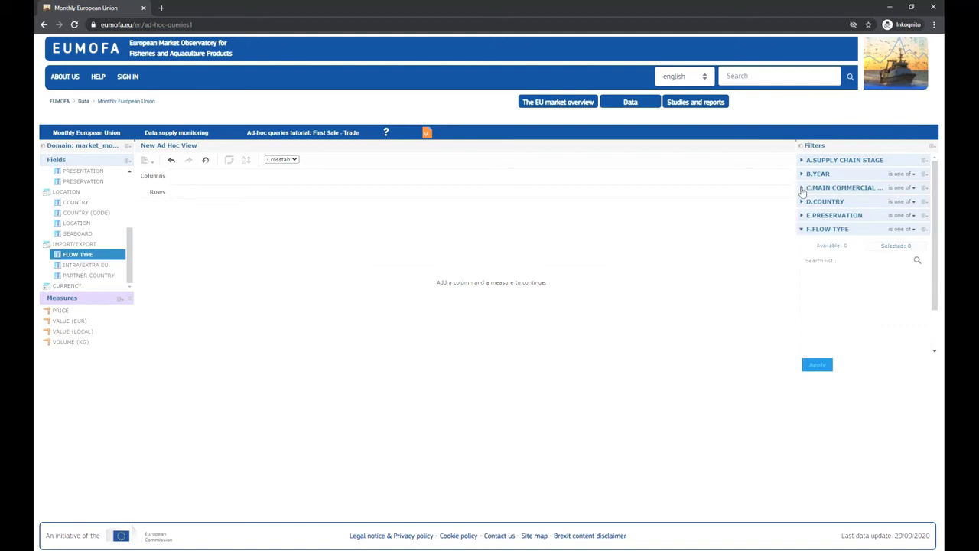
Set the main commercial species filter to Crab and collapse it.
click(801, 189)
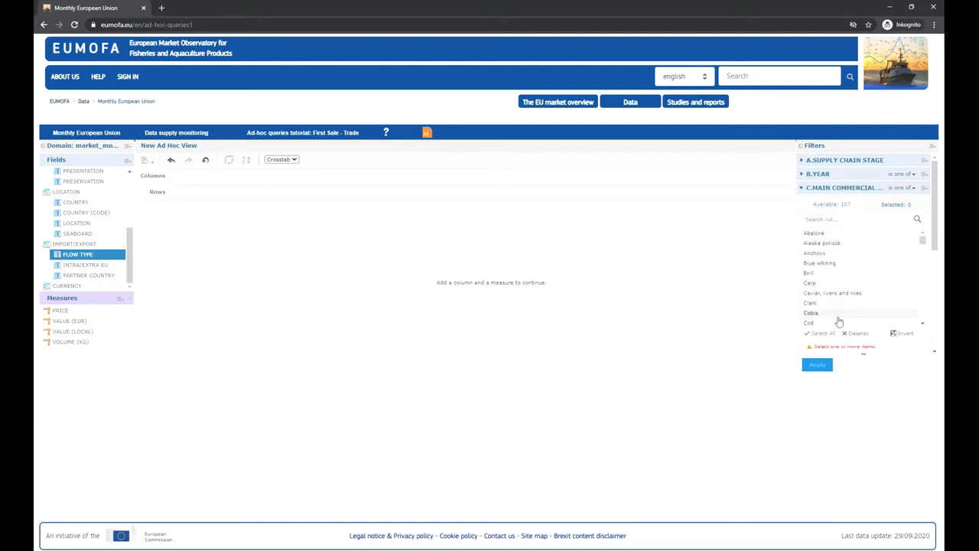
drag(922, 240, 921, 244)
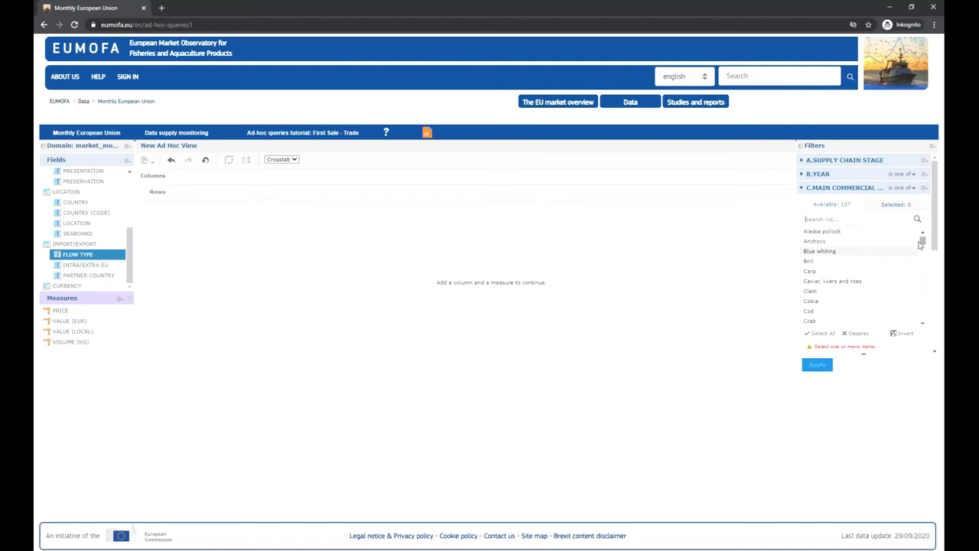
scroll(867, 277, down, 2)
click(817, 273)
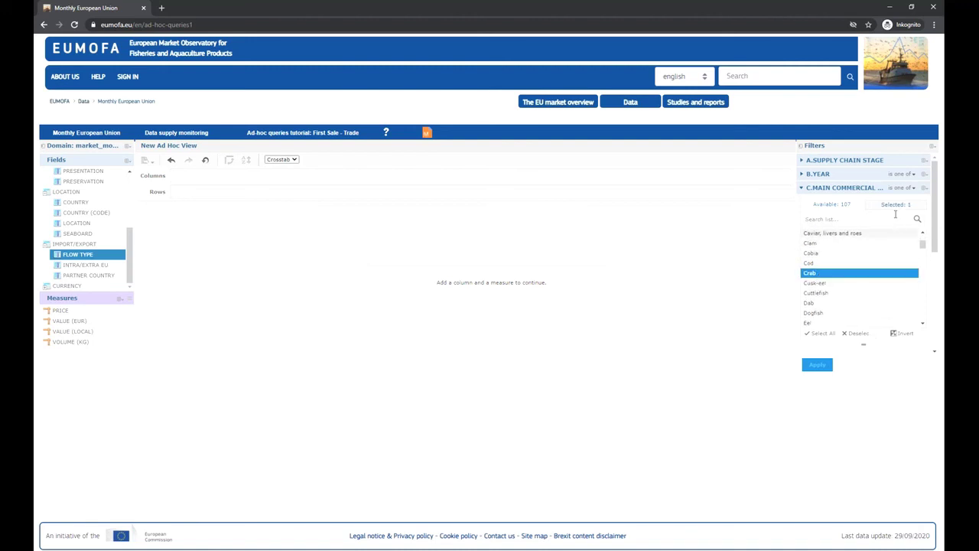
click(897, 207)
click(802, 189)
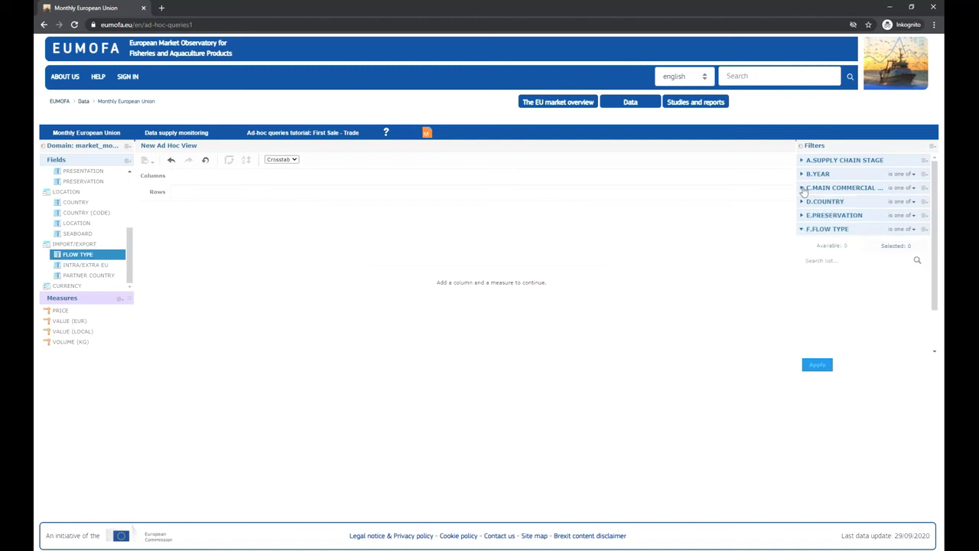
Set the Country filter to Ireland and collapse it.
click(802, 202)
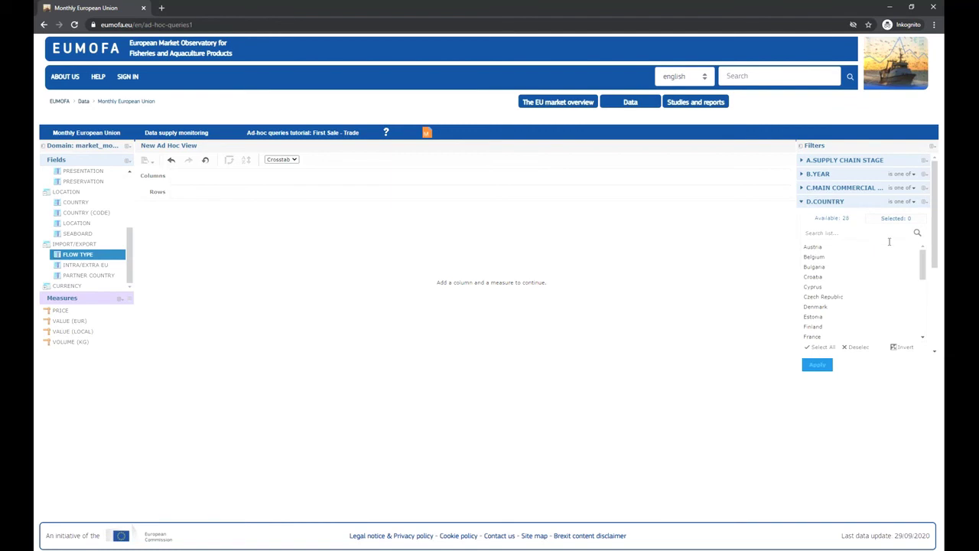
drag(924, 263, 924, 291)
click(817, 287)
click(896, 219)
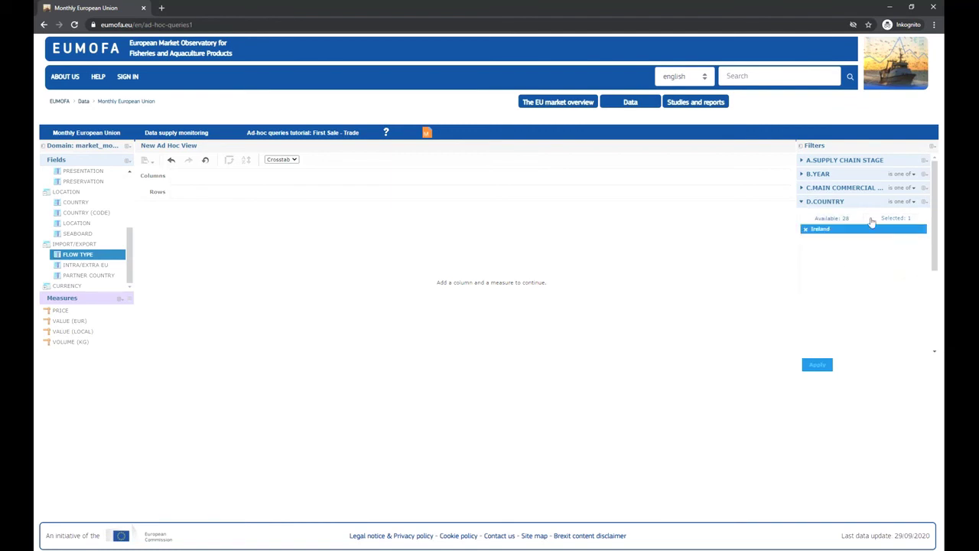
click(802, 204)
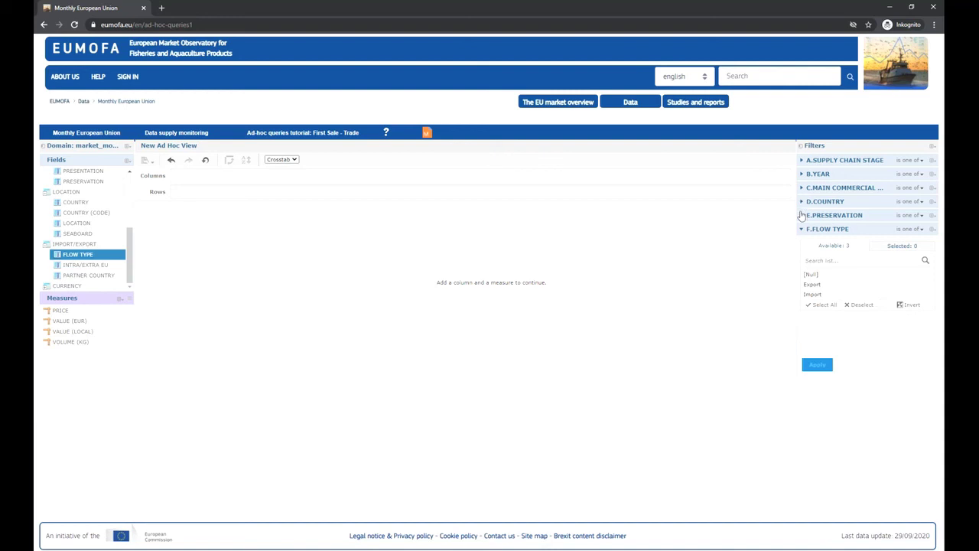
Set the Preservation filter to PS1 Live/Fresh and the Flow Type filter to Export, and apply the filters.
click(802, 215)
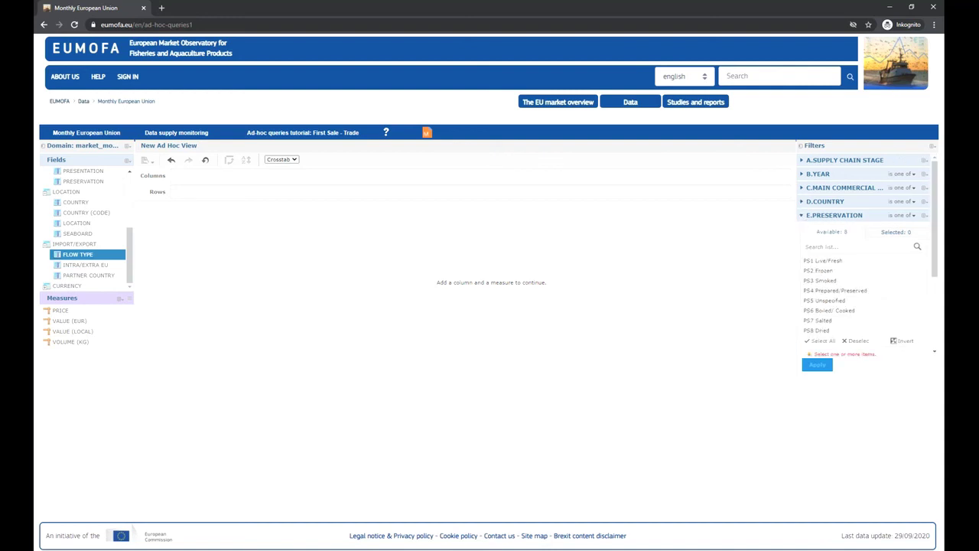
click(822, 261)
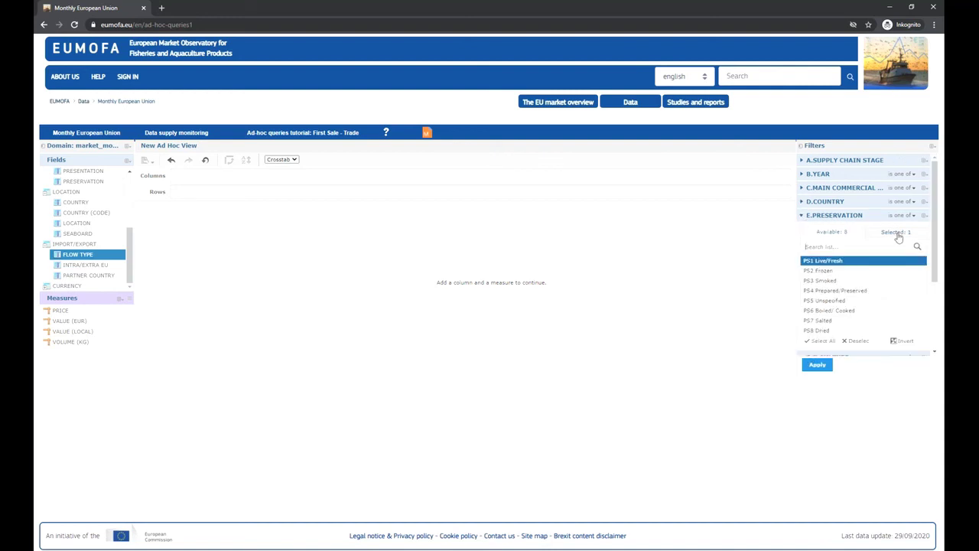
click(893, 233)
click(804, 218)
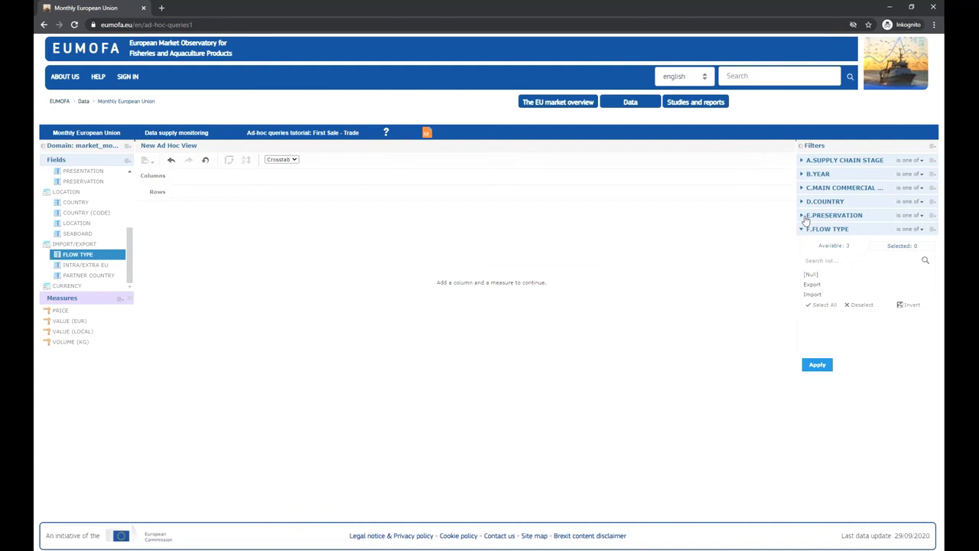
click(812, 284)
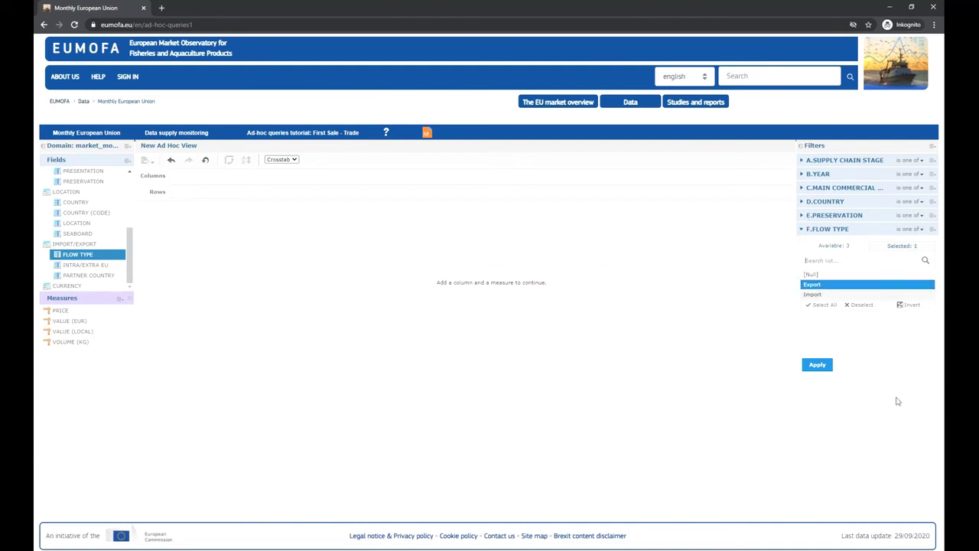
click(817, 366)
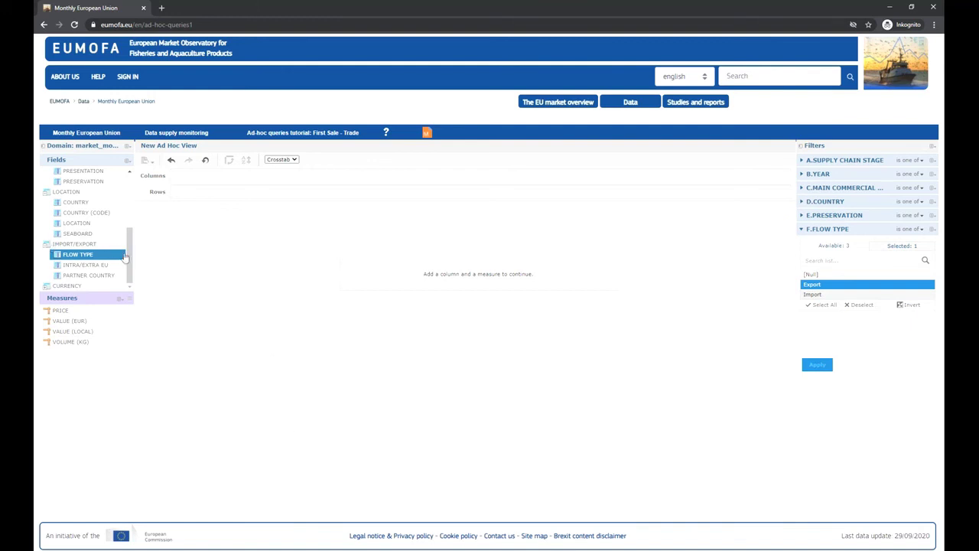
Add the Year field as columns and the Month of Year field as rows of the crosstab.
scroll(114, 252, up, 3)
drag(73, 240, 189, 175)
drag(76, 214, 186, 193)
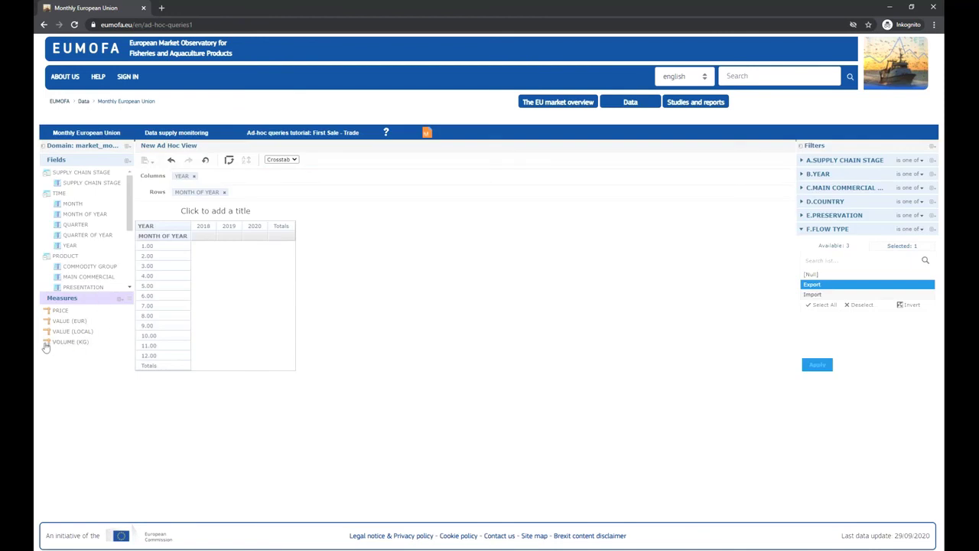
Add the Volume (kg) and Value (EUR) measures to the crosstab columns after Year.
drag(47, 345, 222, 176)
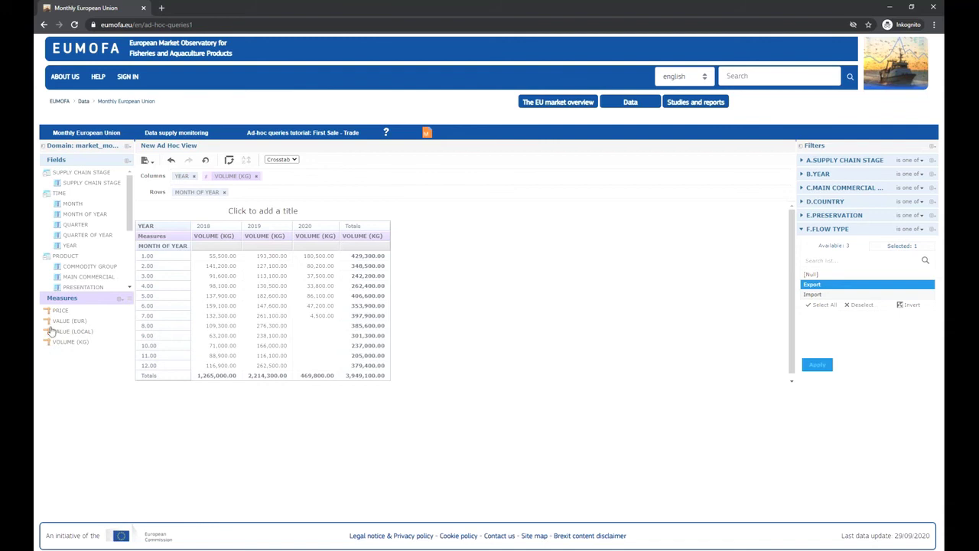
drag(50, 322, 325, 172)
right_click(69, 320)
click(116, 331)
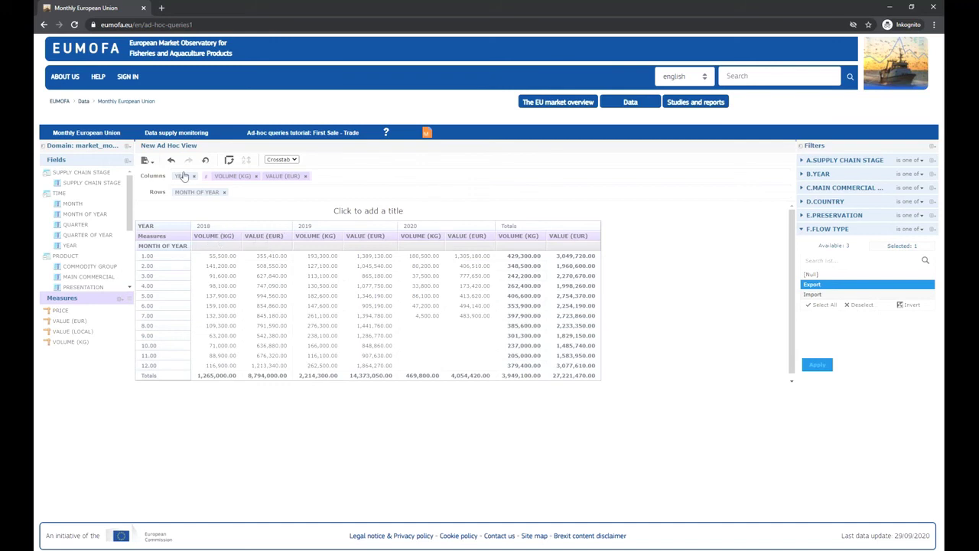
Try placing Year after the measures in the crosstab columns with the measures expanded, and restore Year to the front.
drag(179, 179, 312, 179)
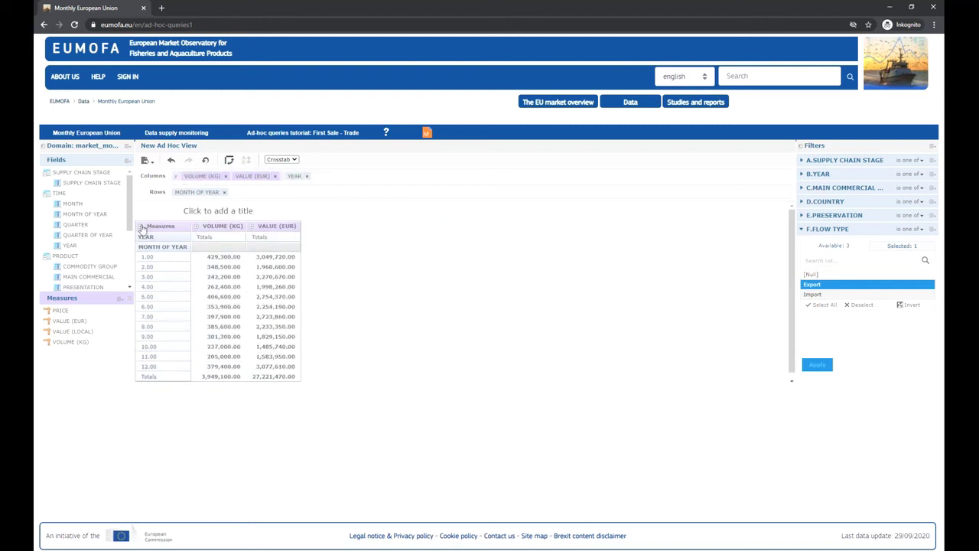
click(142, 228)
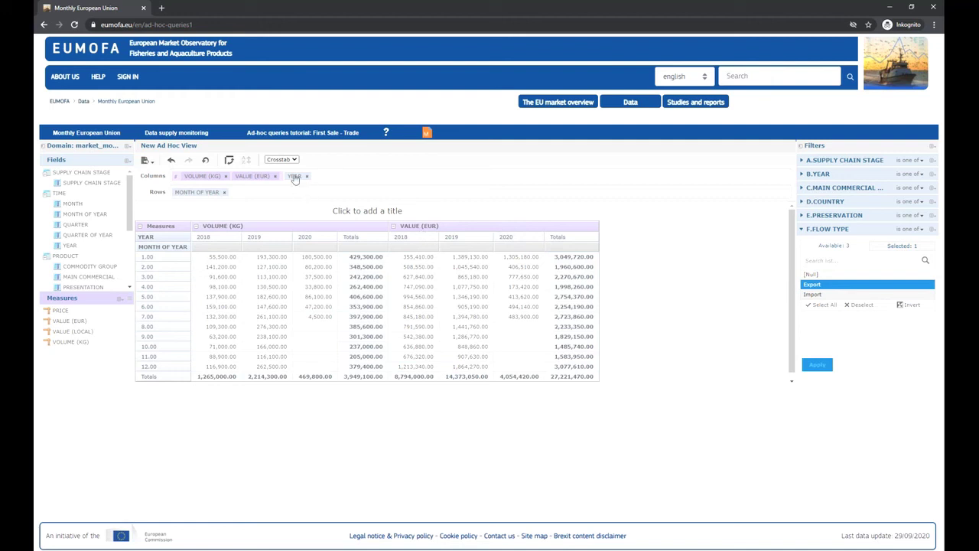
drag(294, 177, 186, 181)
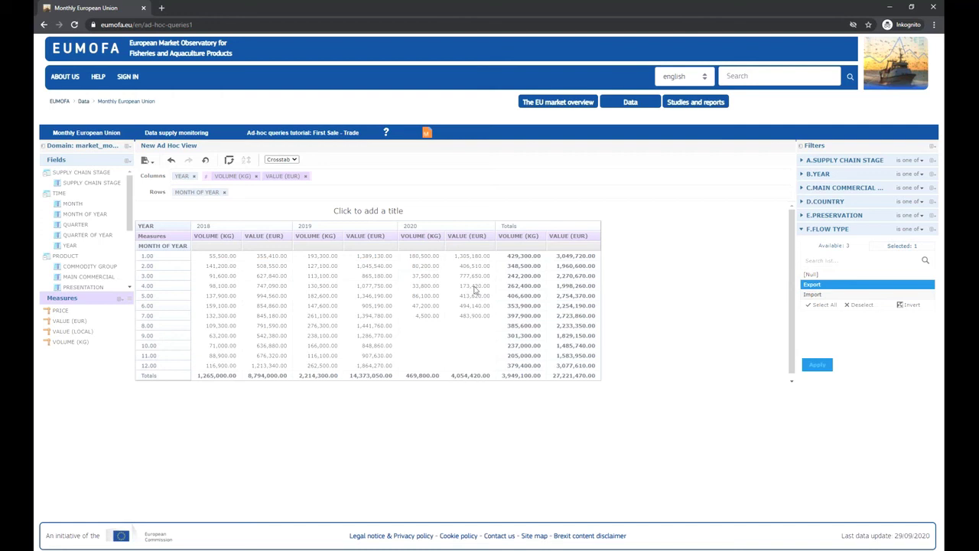
Switch the view from crosstab to chart and raise the row data level to show individual months.
click(283, 160)
click(288, 175)
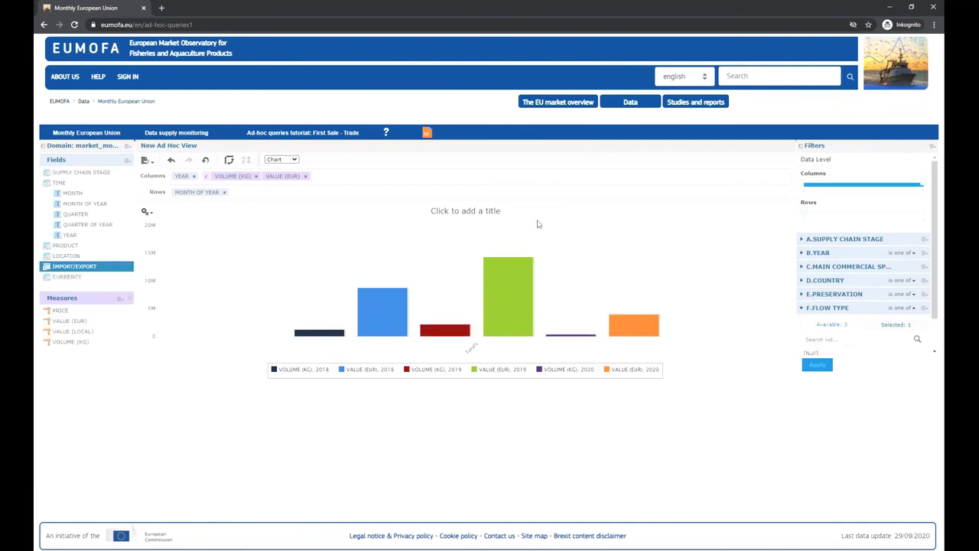
mouse_move(588, 340)
drag(923, 217, 923, 217)
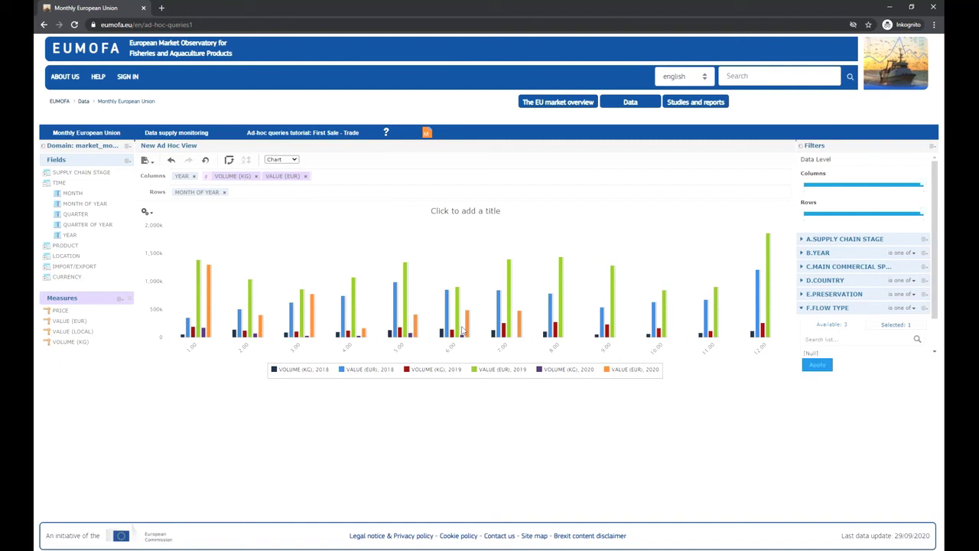
Change the chart type to Dual-Axis Column-Line and move Year from the columns to the rows, before Month of Year.
click(146, 211)
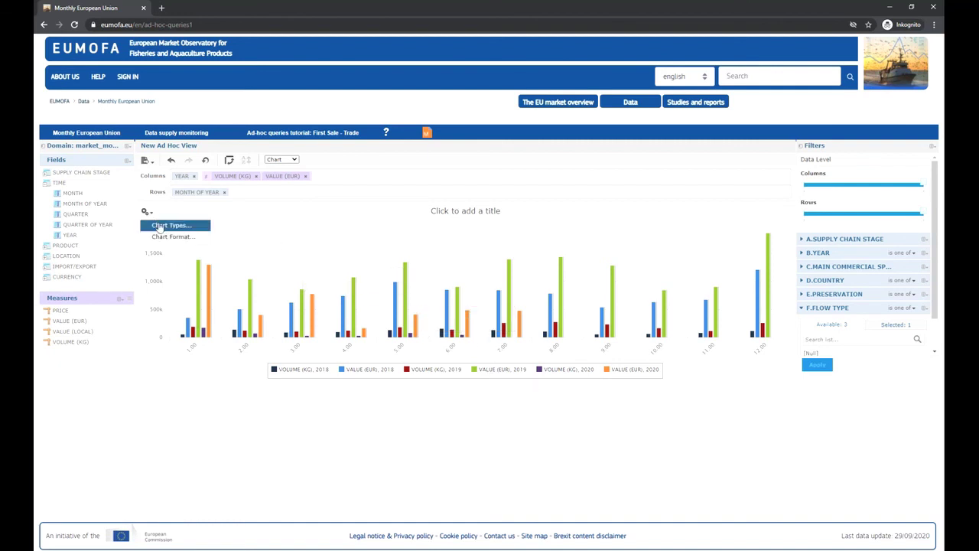
click(170, 225)
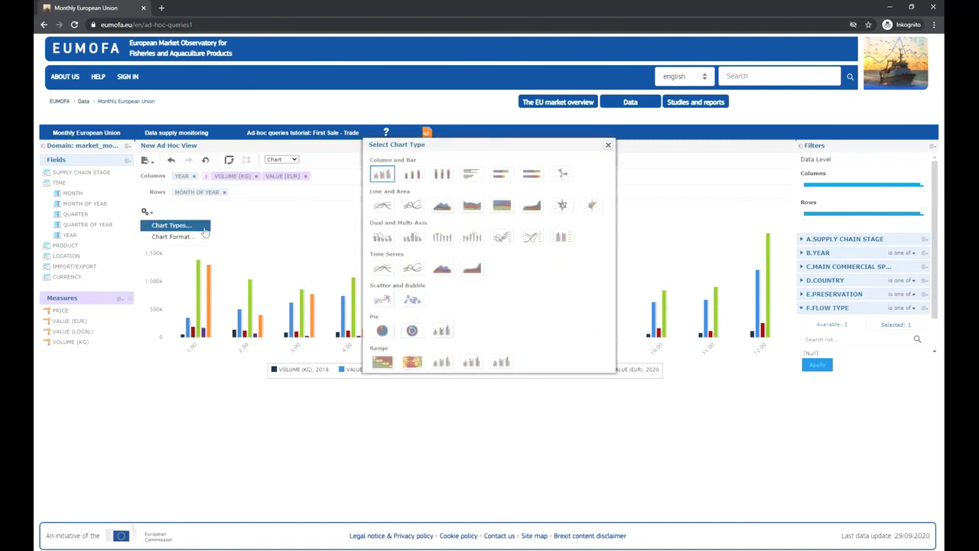
click(382, 238)
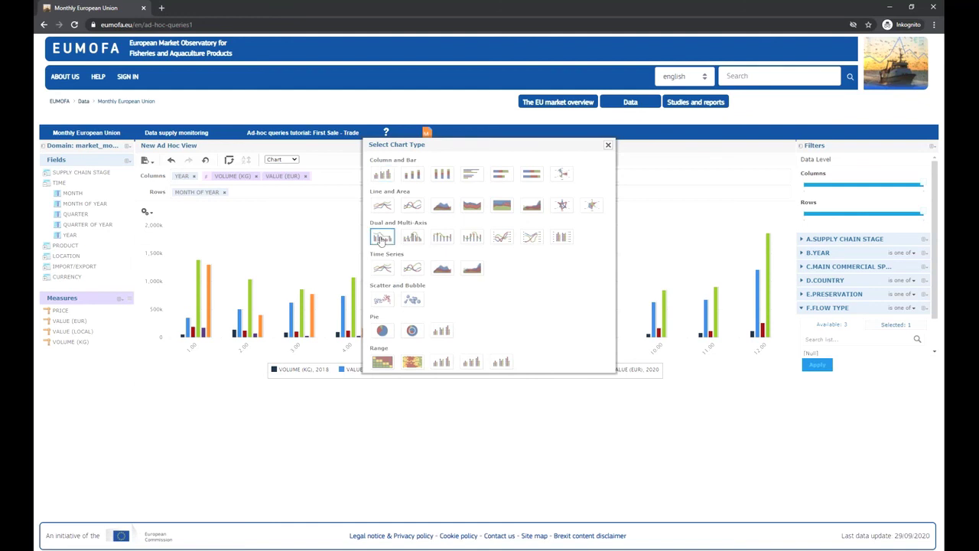
click(609, 145)
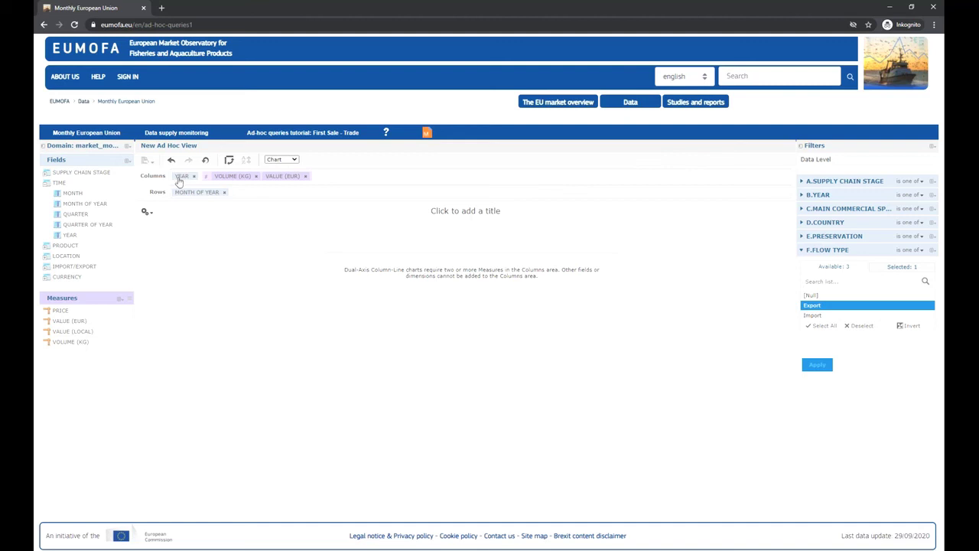
mouse_move(180, 178)
mouse_down()
mouse_move(175, 190)
mouse_move(186, 194)
mouse_up()
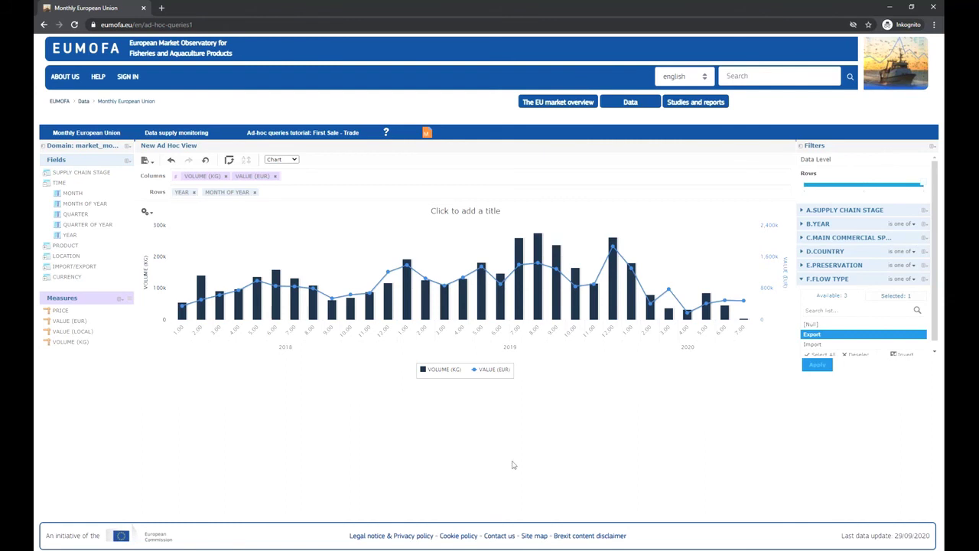
Try to create a filter for the Month of Year field.
mouse_move(201, 300)
right_click(76, 203)
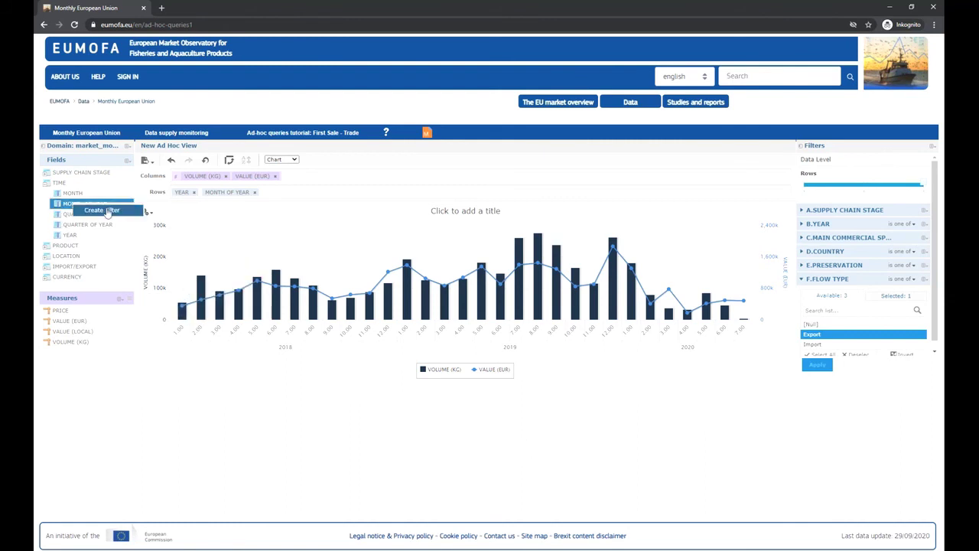
click(107, 210)
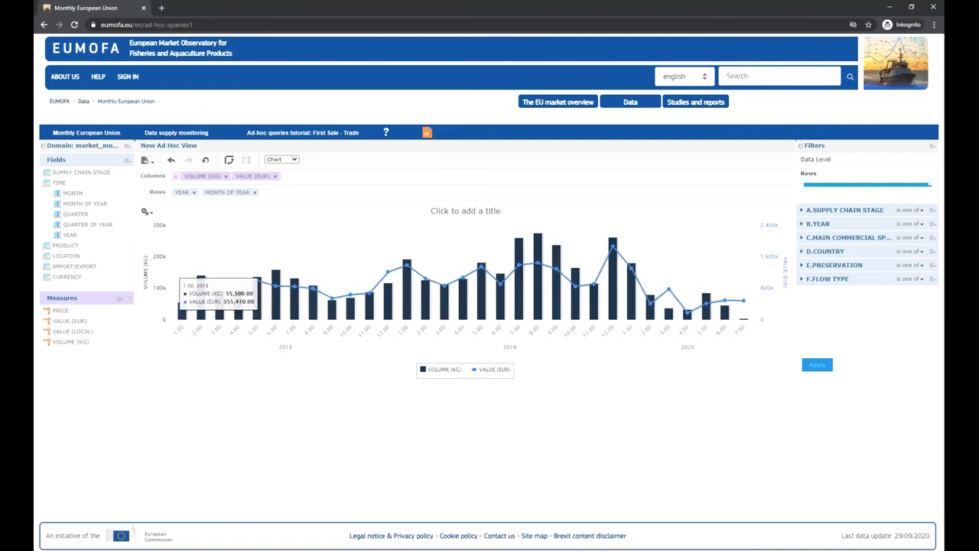
right_click(82, 208)
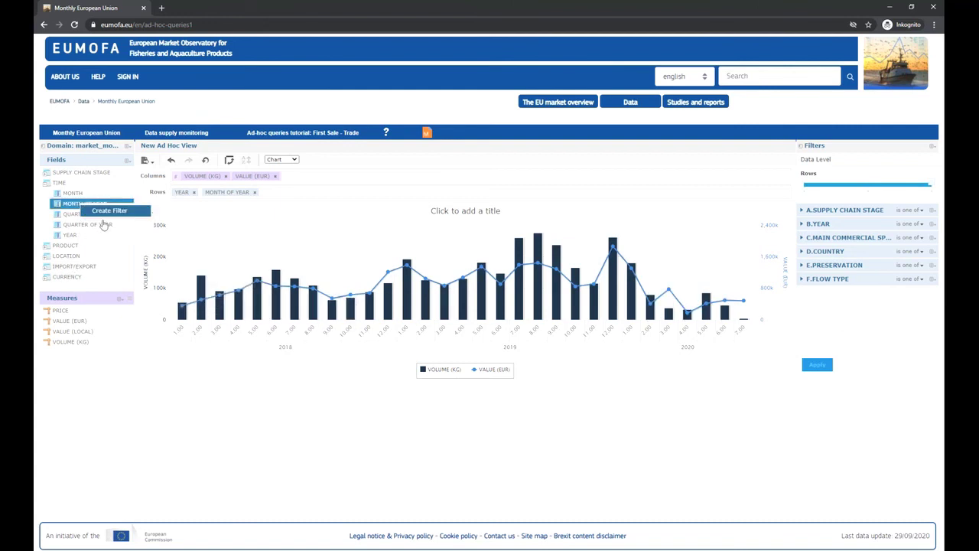
right_click(88, 208)
click(109, 212)
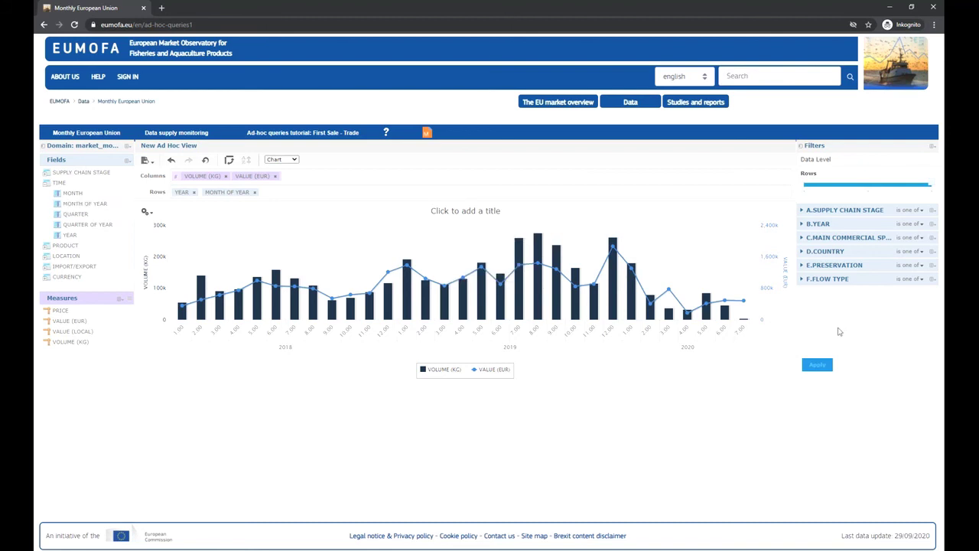
click(802, 281)
click(804, 266)
click(804, 266)
click(802, 279)
click(803, 280)
click(802, 280)
click(802, 280)
Open the monthly EU query's metadata document and go to its Unit of measure section.
click(428, 134)
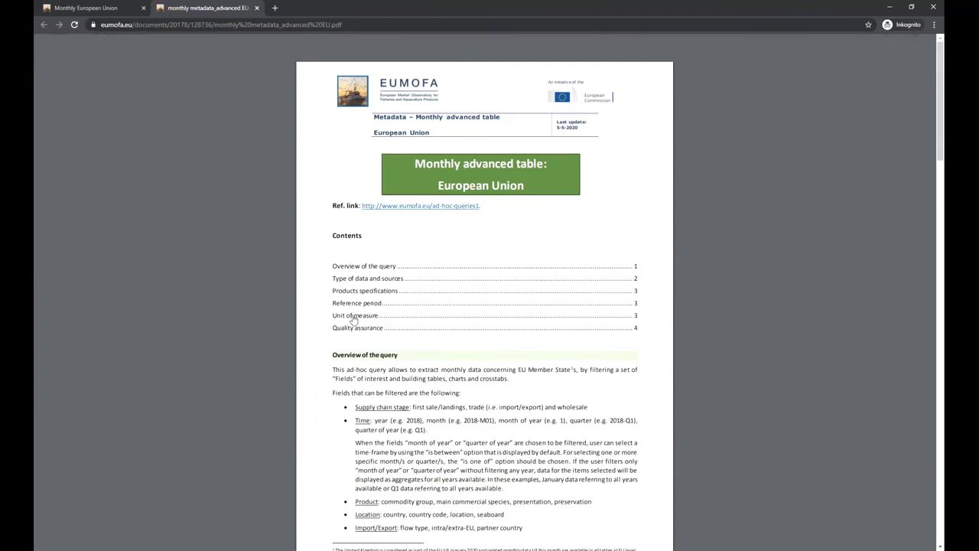
click(353, 317)
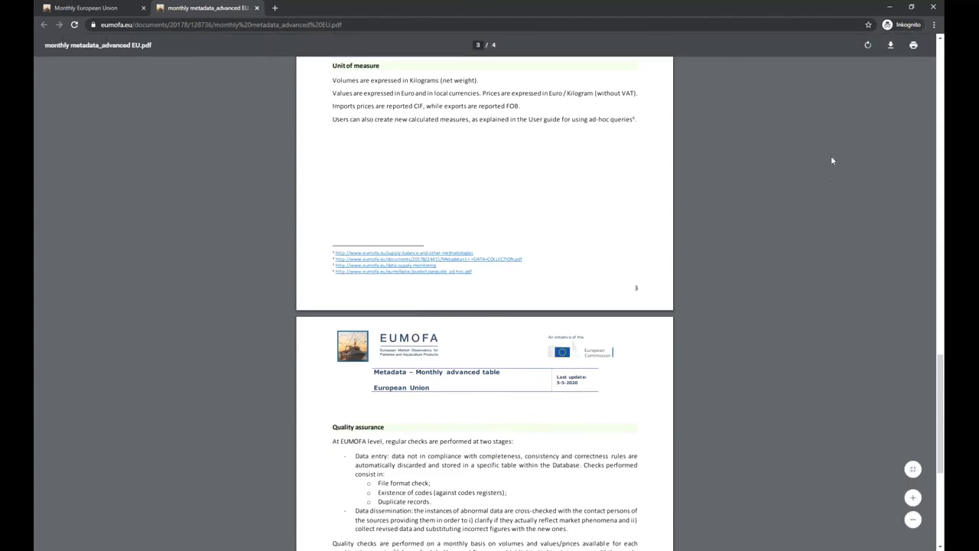
scroll(682, 210, up, 1)
scroll(466, 148, up, 2)
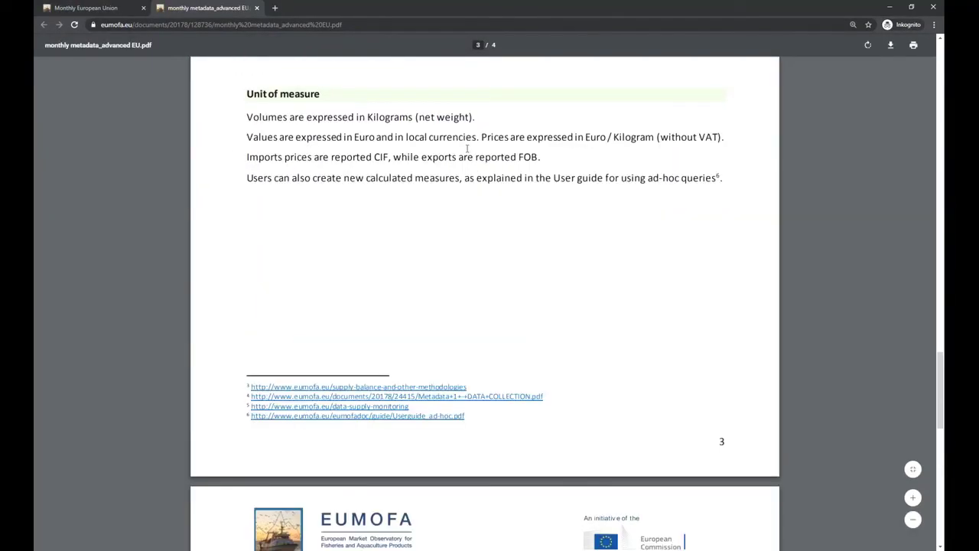
scroll(467, 148, up, 1)
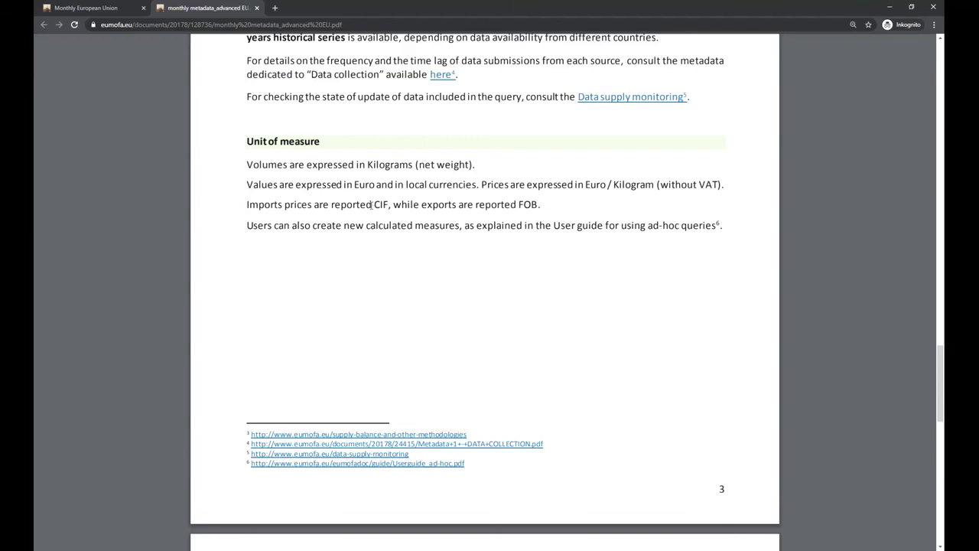
Highlight in turn the statements on import prices, export prices and calculated measures in the Unit of measure section.
drag(246, 204, 388, 204)
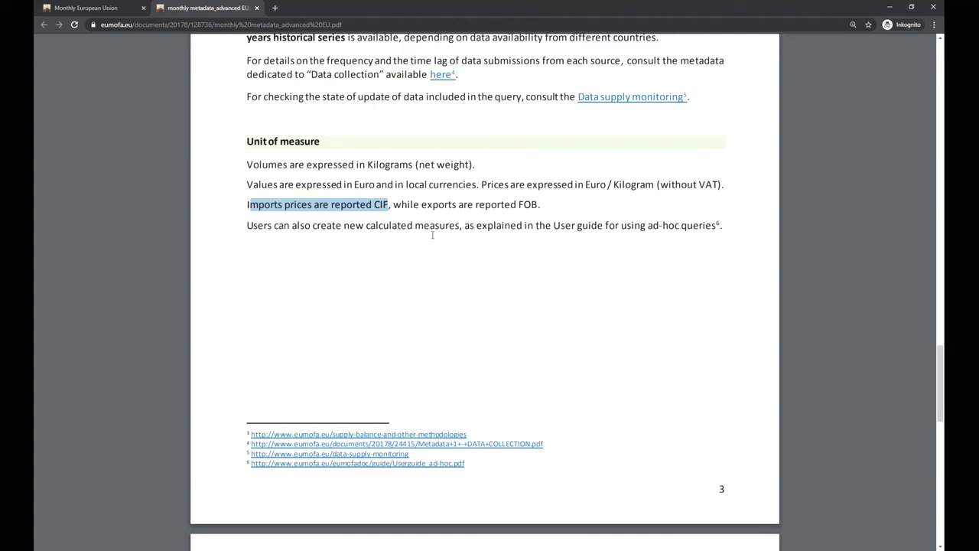
drag(393, 204, 537, 204)
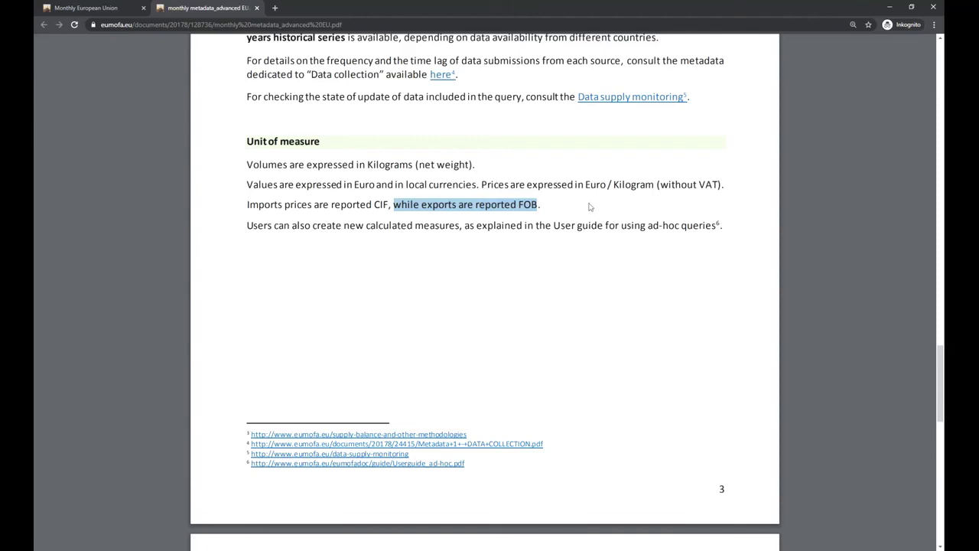
drag(247, 225, 723, 225)
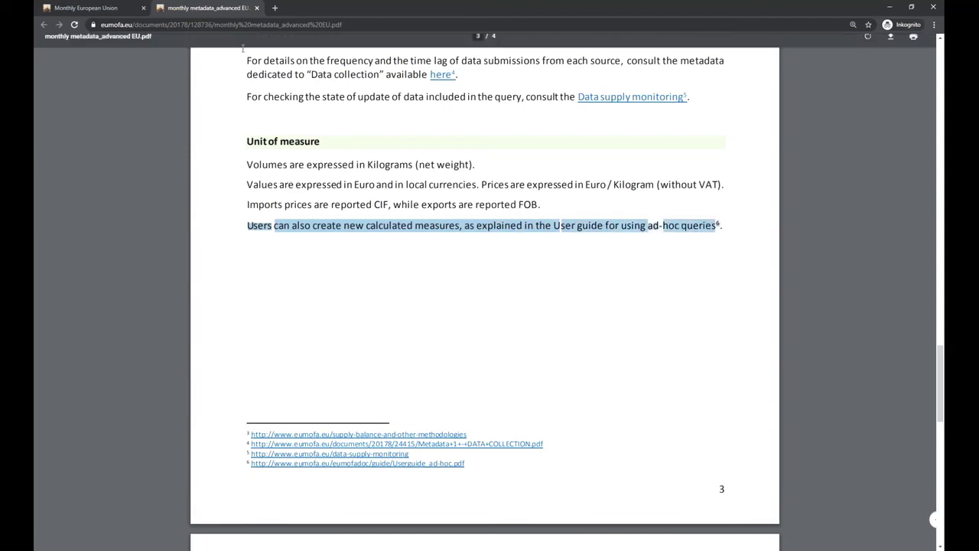
Close the metadata document and return to the EUMOFA home page.
click(257, 9)
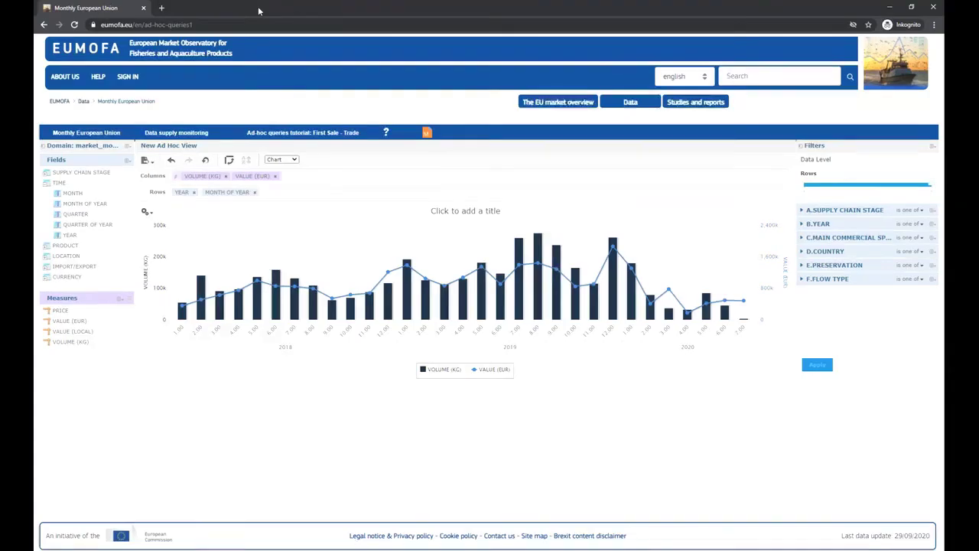
click(88, 49)
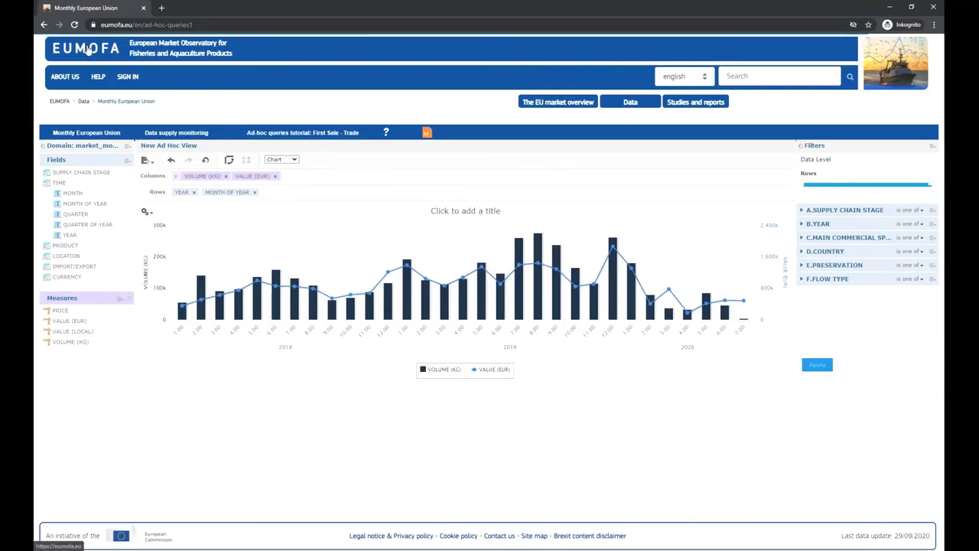
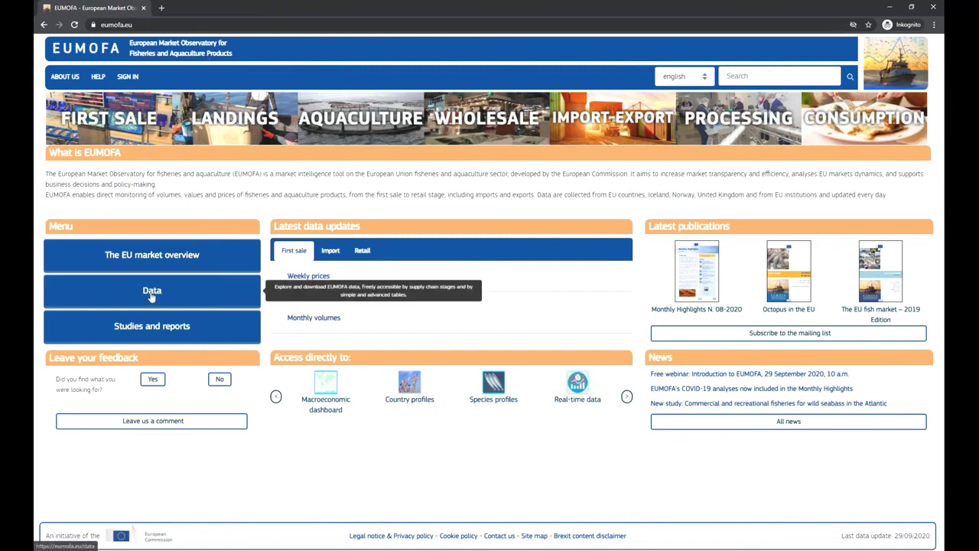
Open the monthly retail-consumption simple table for household consumption of fresh products and main commercial species by country.
click(152, 292)
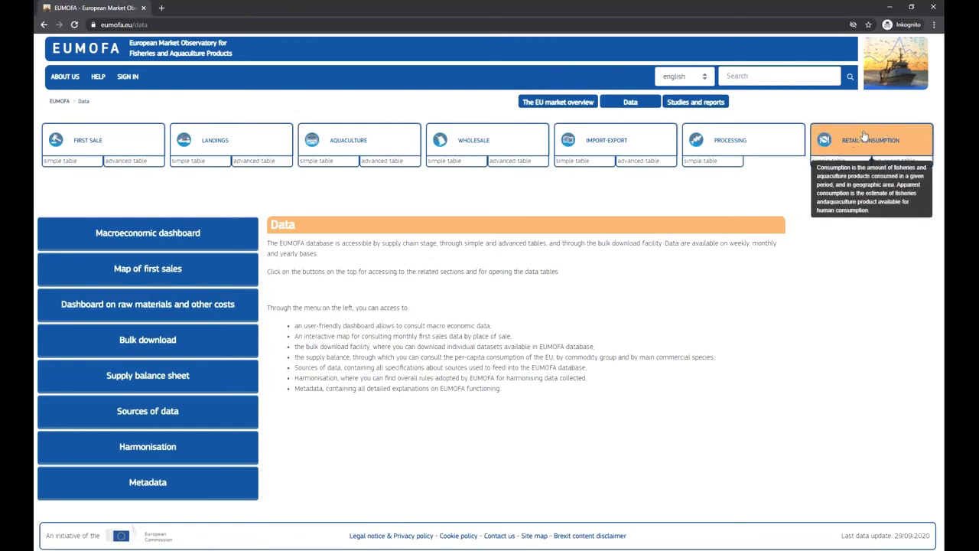
mouse_move(826, 165)
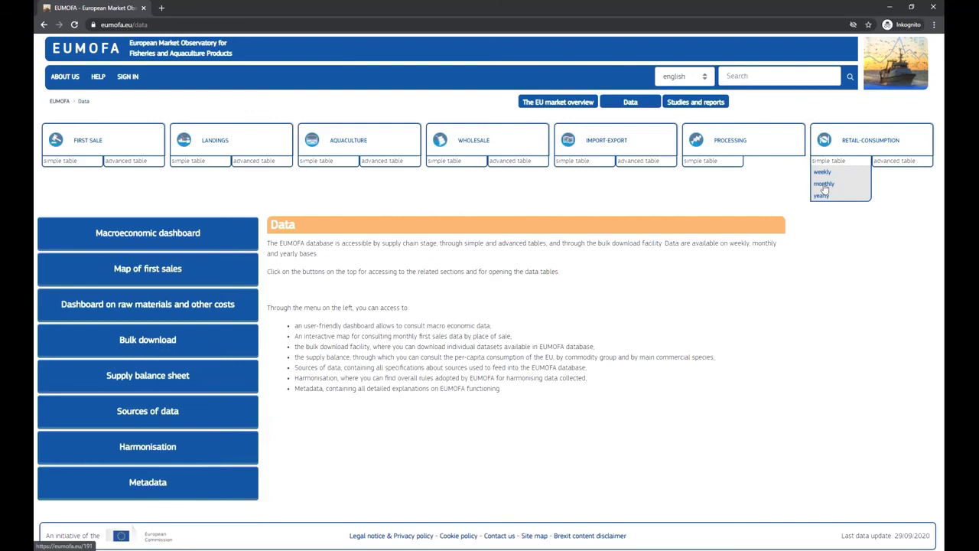
click(823, 185)
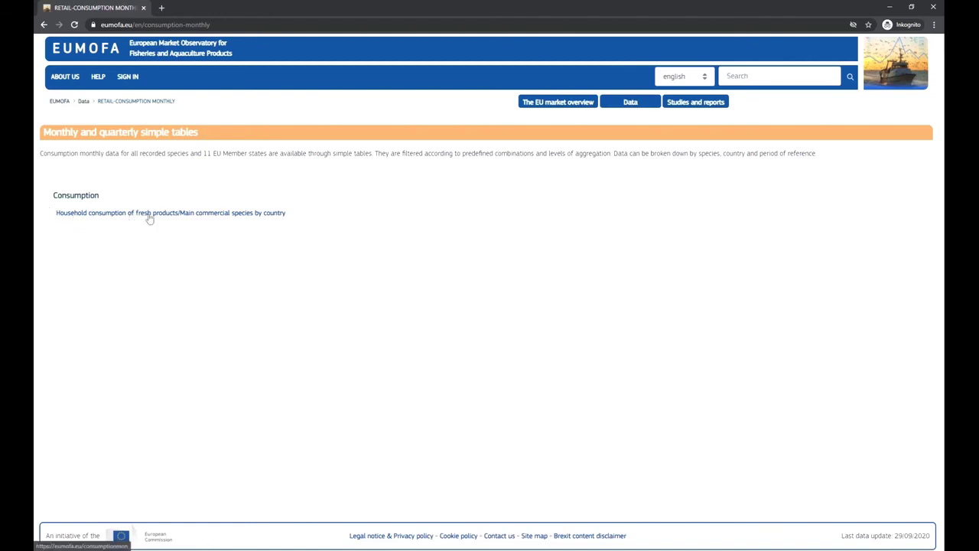
click(94, 214)
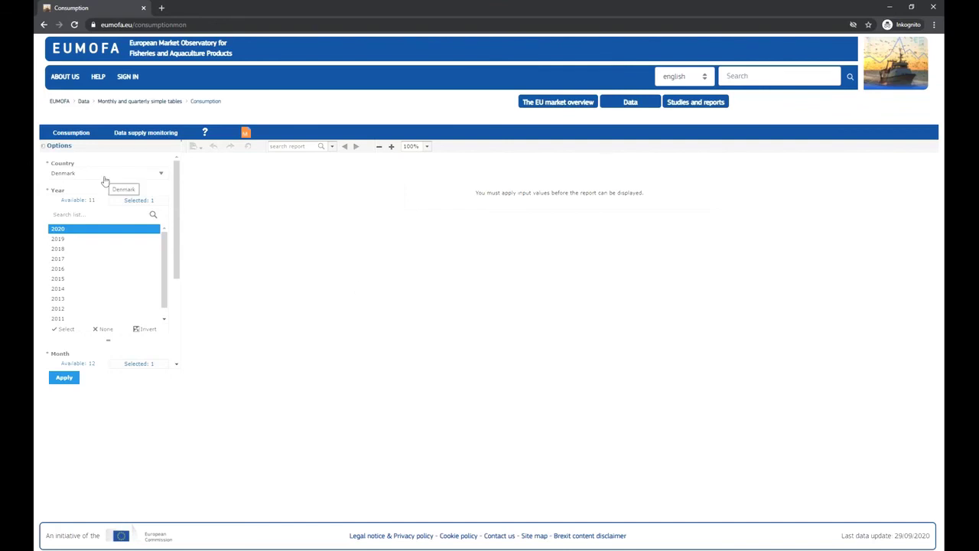
Select months 01 to 06 and the year 2020 in the consumption report options.
drag(176, 201, 175, 165)
drag(177, 199, 177, 280)
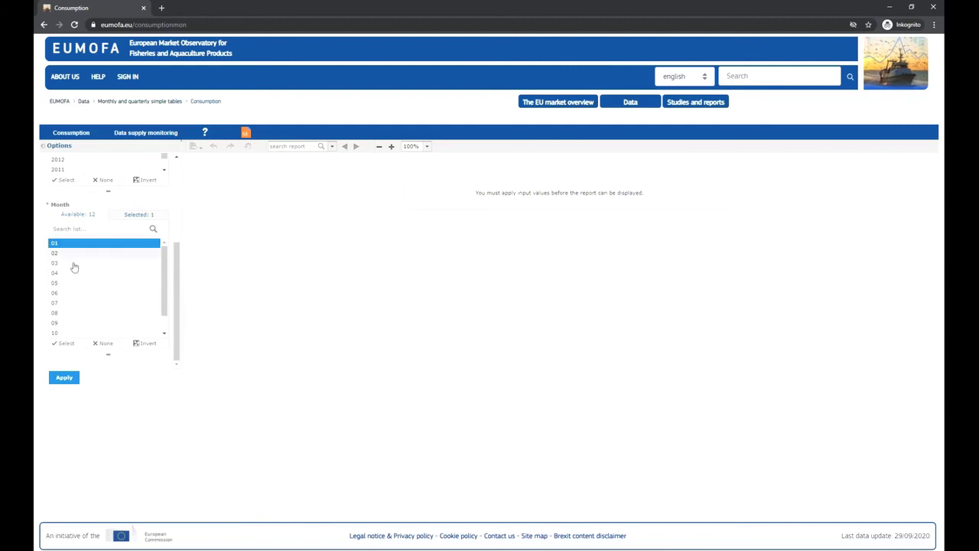
drag(67, 299, 133, 257)
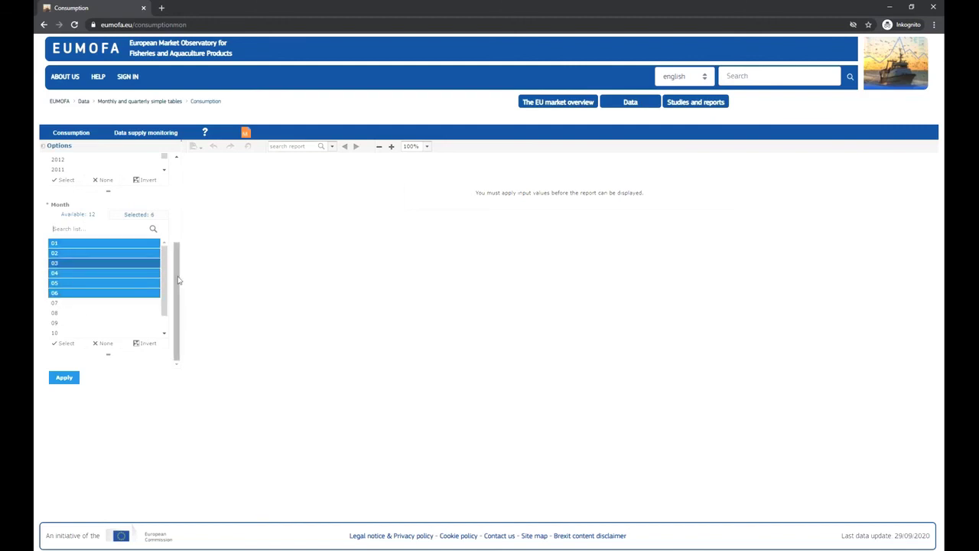
drag(177, 281, 77, 203)
click(77, 204)
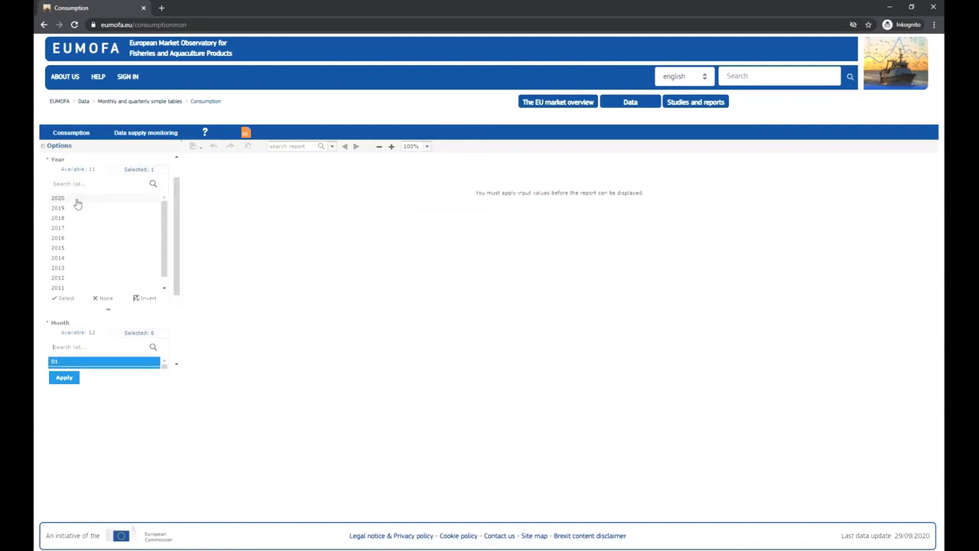
click(77, 203)
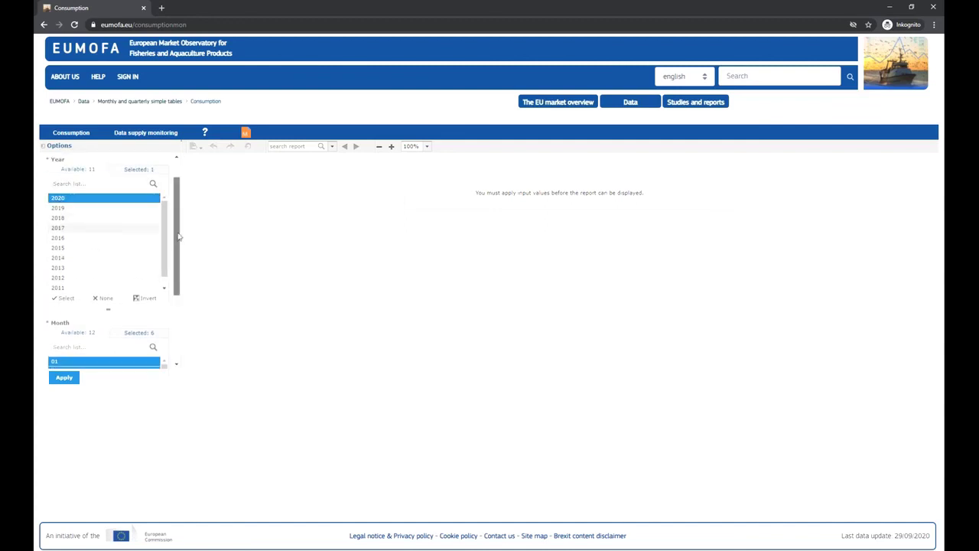
Set the country to Portugal and run the household consumption report.
scroll(160, 199, up, 1)
click(157, 178)
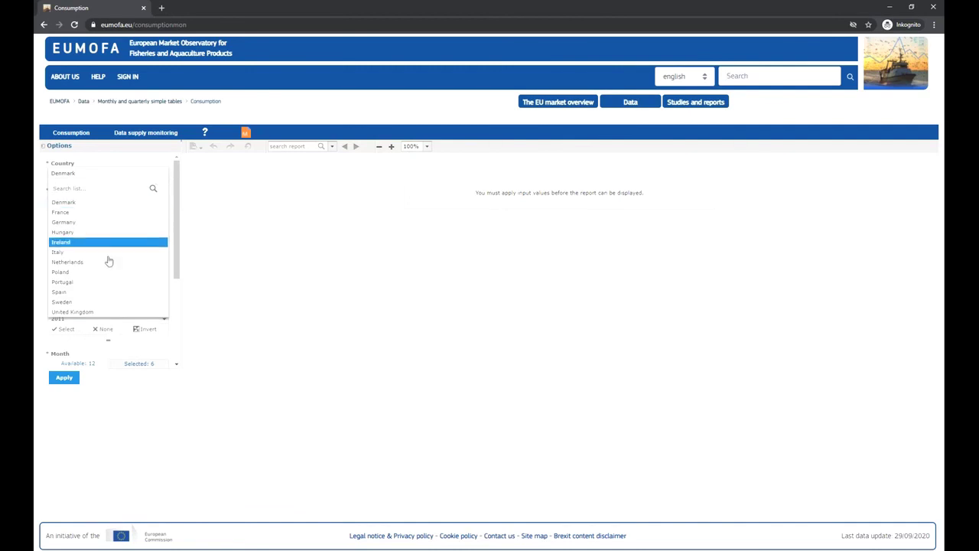
click(92, 282)
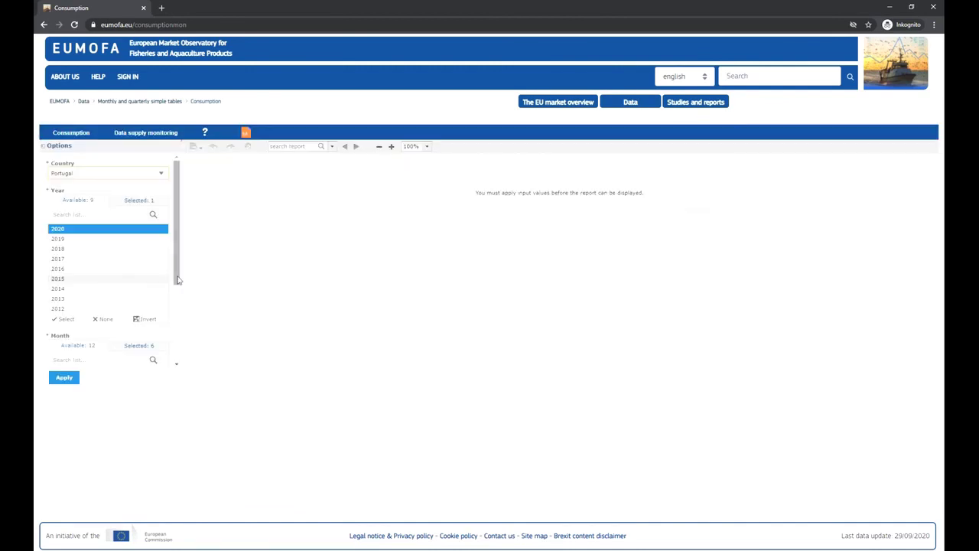
scroll(107, 306, down, 3)
click(63, 379)
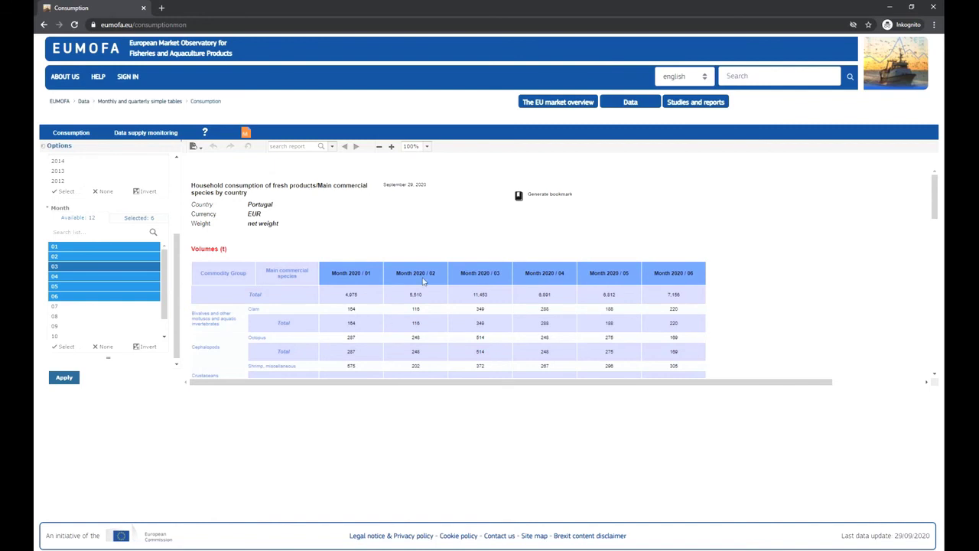
Examine Portugal's Volumes, Values and Prices tables, highlighting the weight basis and the headings of the Volumes and Values tables.
scroll(739, 233, down, 3)
scroll(740, 233, up, 3)
drag(226, 249, 191, 223)
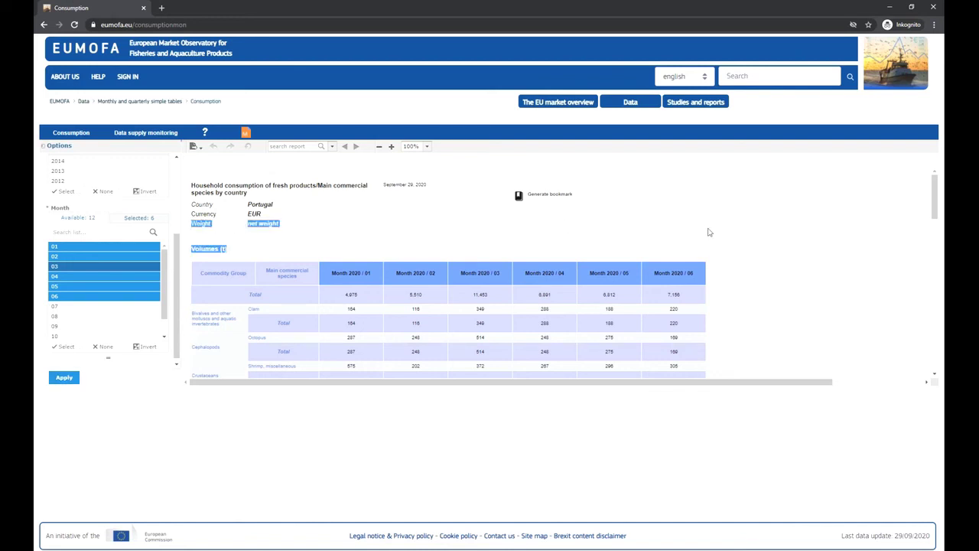
scroll(708, 234, down, 5)
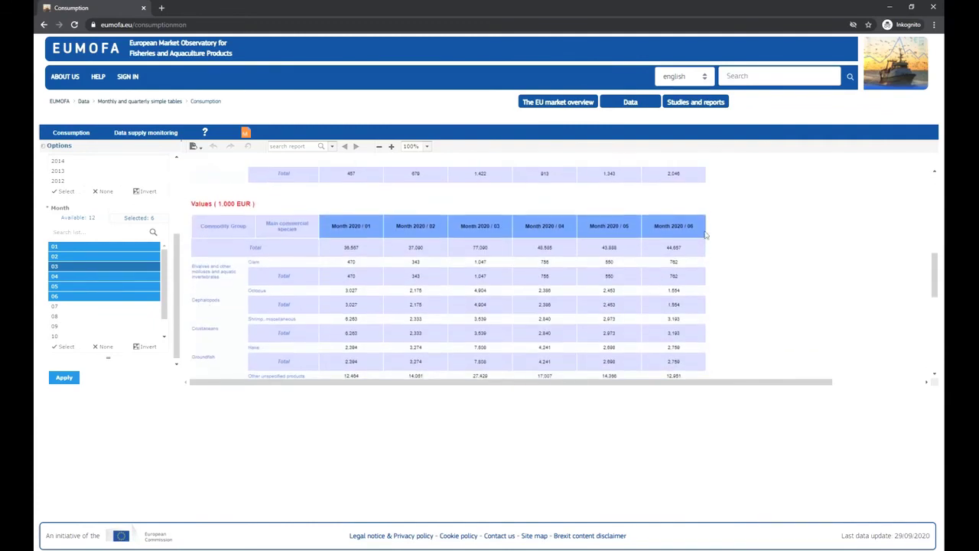
drag(260, 203, 190, 203)
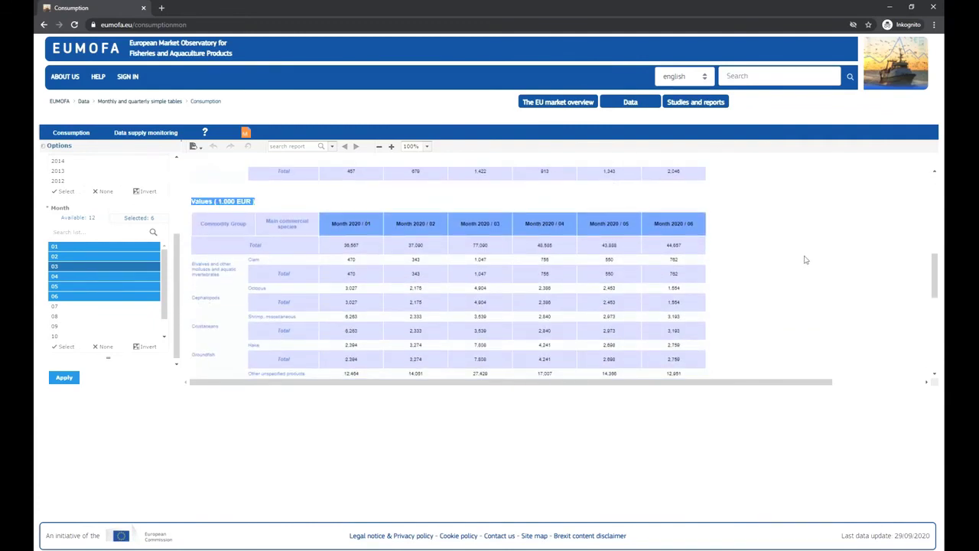
scroll(804, 260, down, 4)
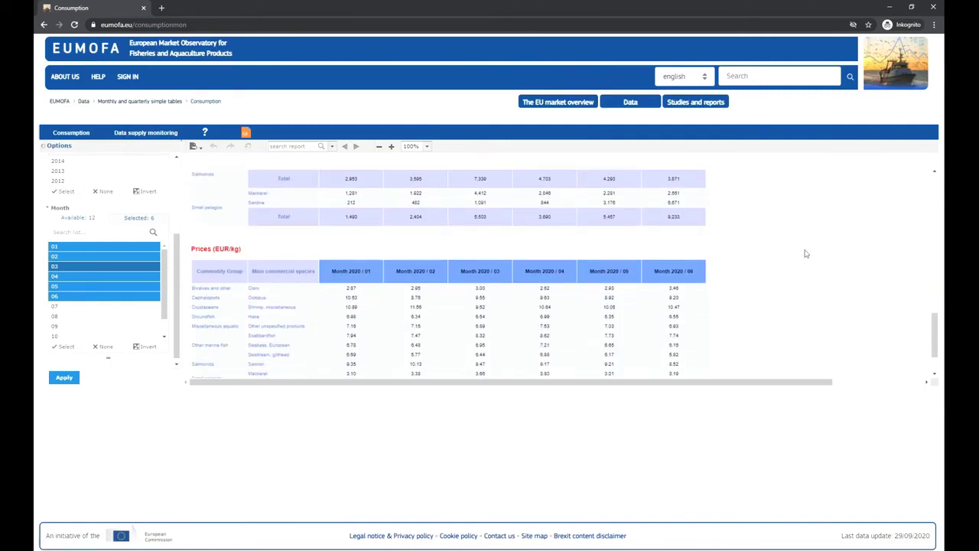
scroll(805, 250, down, 1)
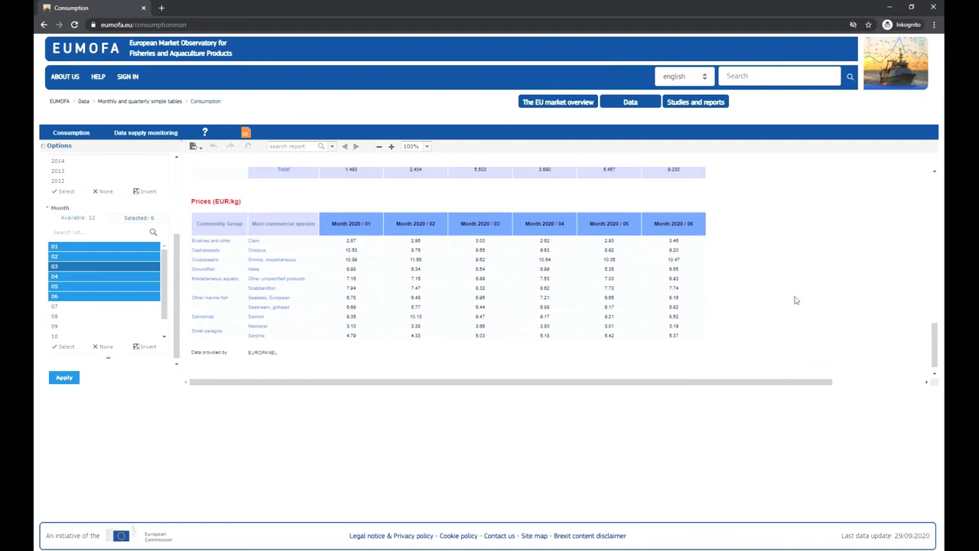
scroll(787, 296, up, 10)
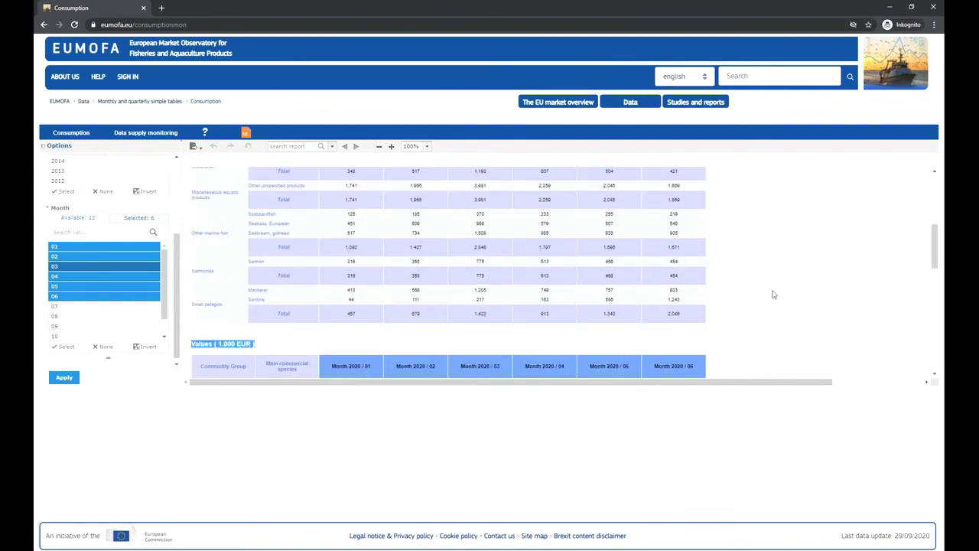
scroll(771, 295, up, 2)
scroll(771, 295, up, 2)
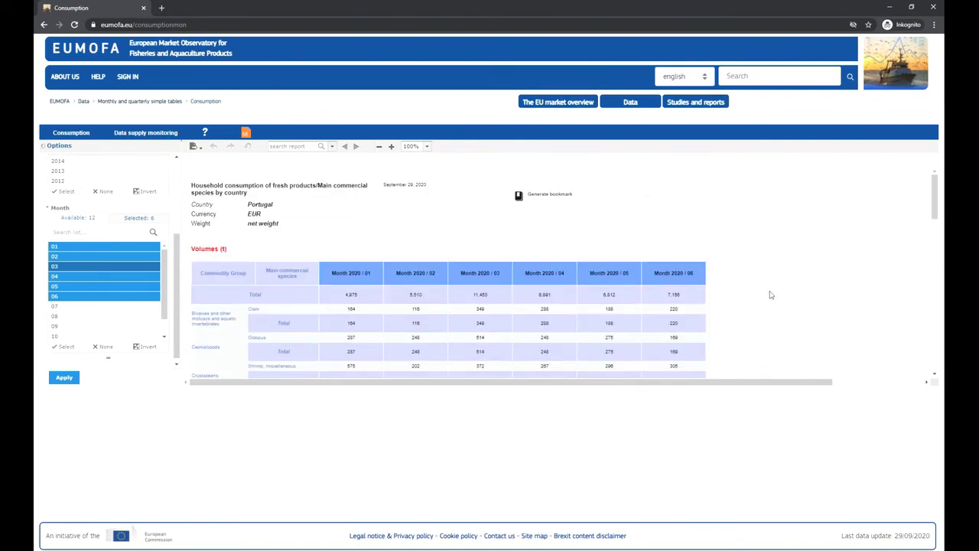
Highlight the Total row of the Volumes table across months 01 to 06 of 2020.
scroll(766, 297, down, 1)
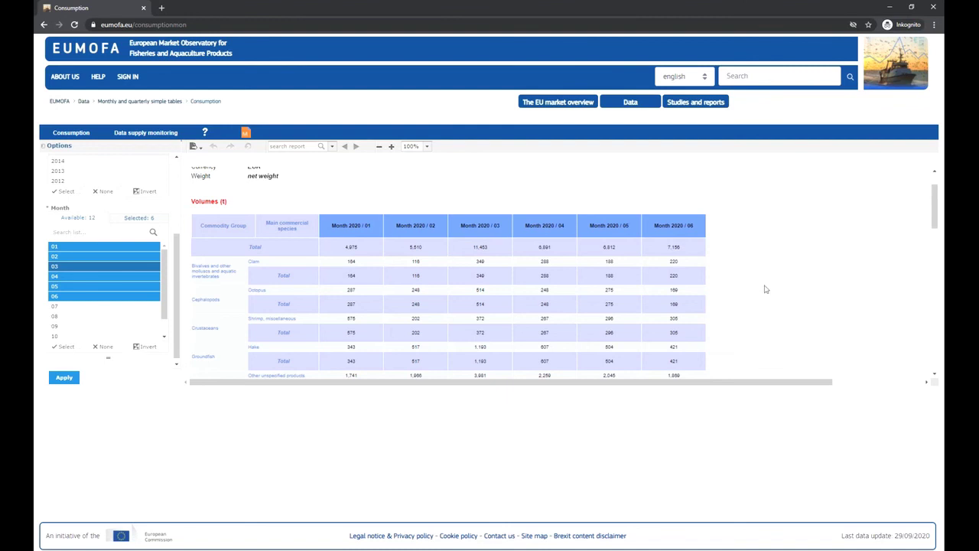
scroll(765, 286, down, 1)
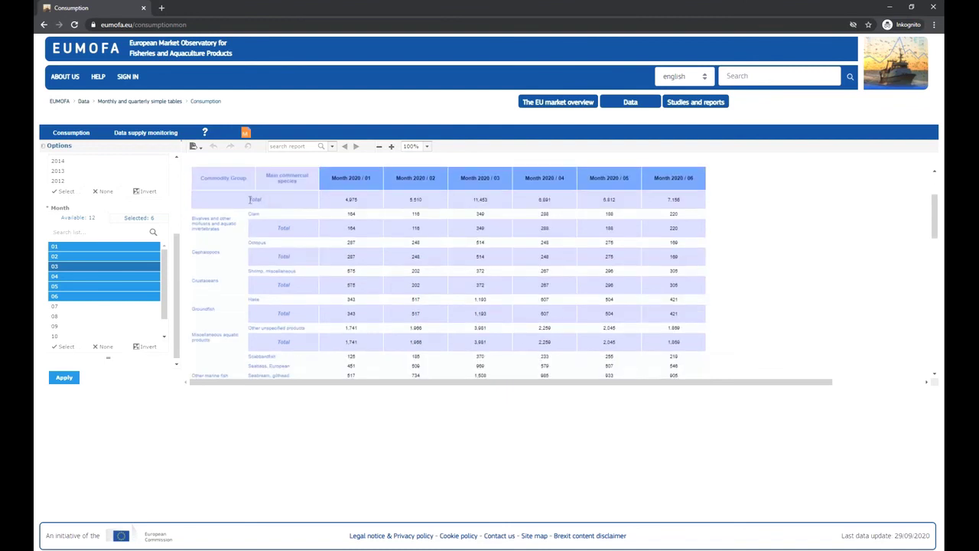
drag(246, 204, 683, 205)
click(755, 202)
Add 2019 to the selected years and update the Portugal consumption report.
scroll(494, 245, up, 1)
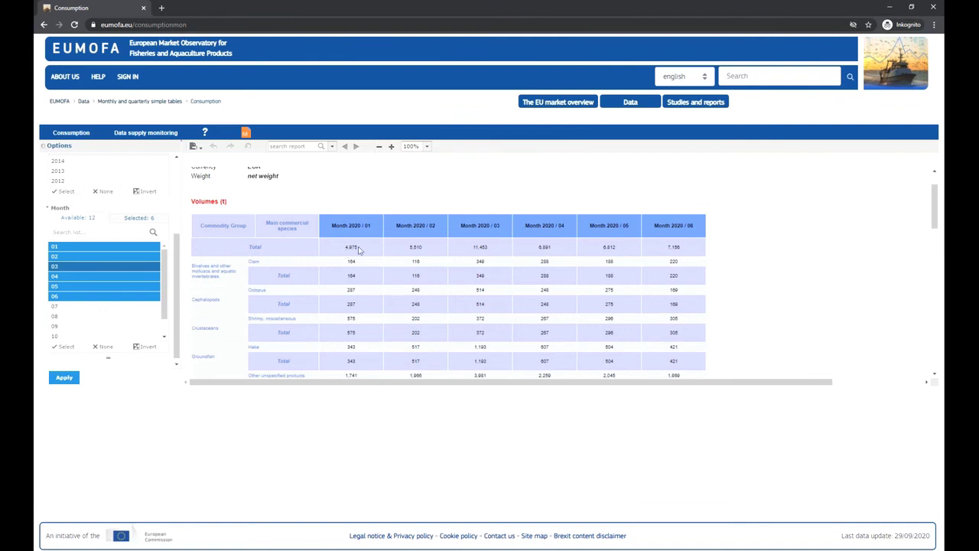
scroll(177, 300, up, 1)
scroll(177, 300, up, 3)
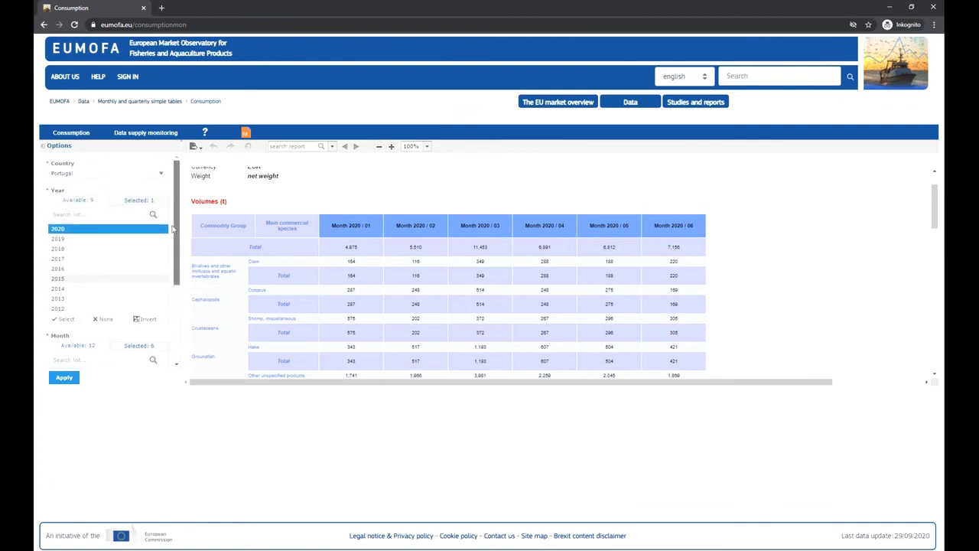
click(73, 240)
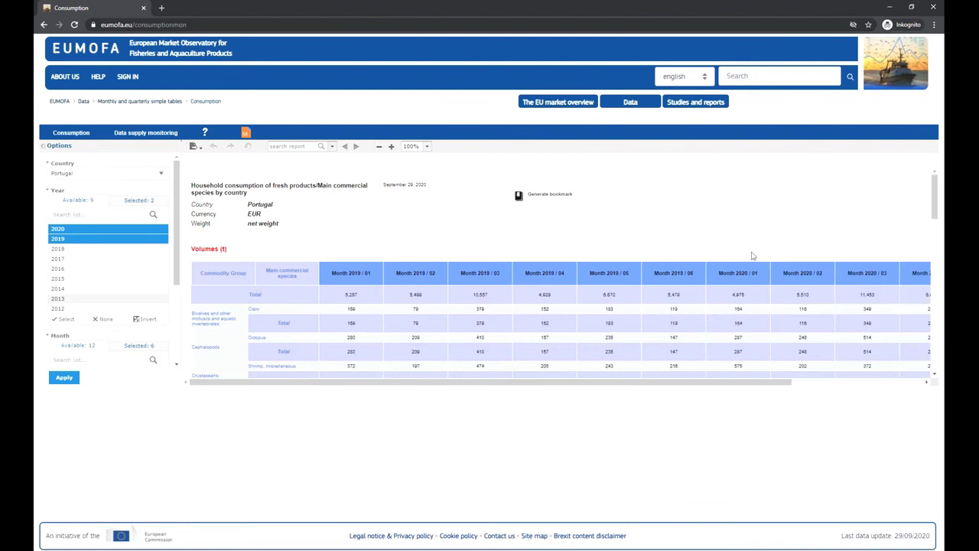
Compare the January total volumes of 2019 and 2020 by highlighting each figure in turn.
drag(704, 381, 777, 389)
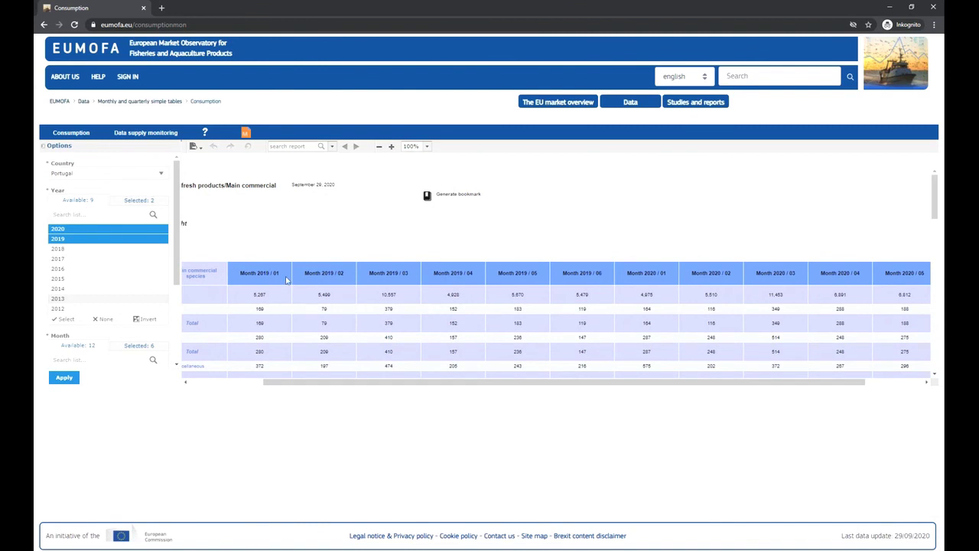
drag(791, 383, 881, 391)
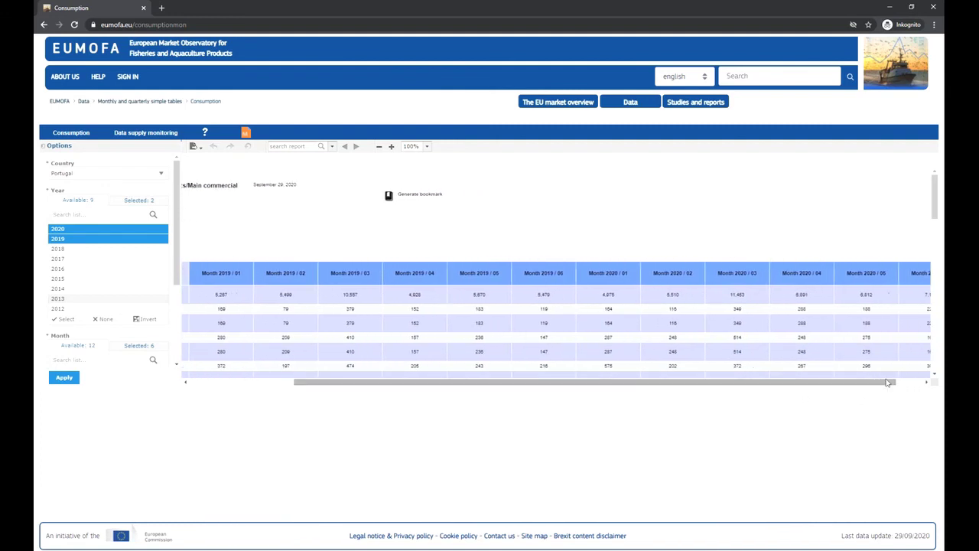
double_click(218, 295)
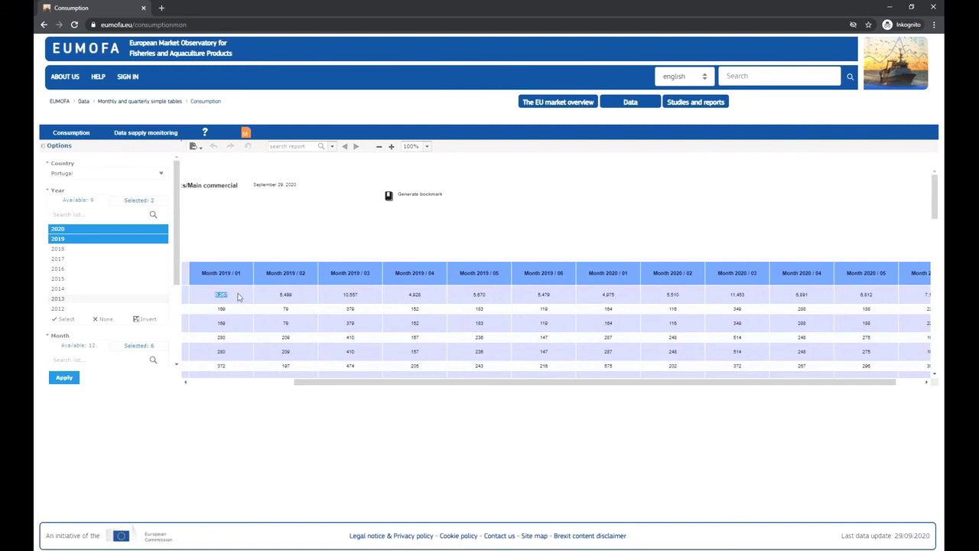
double_click(606, 294)
click(630, 299)
Highlight the total volumes for April to June 2020 and return to the start of the table.
drag(813, 384, 840, 385)
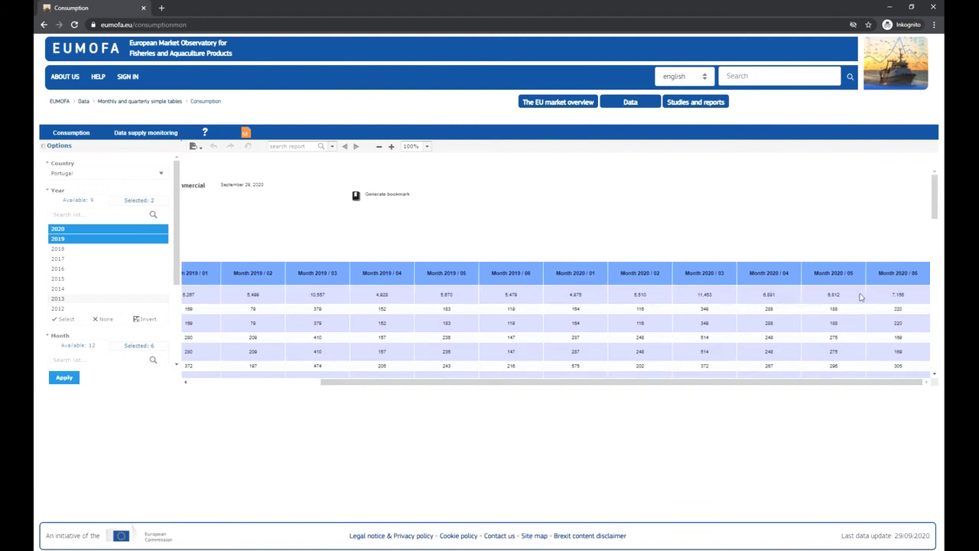
drag(900, 296, 769, 300)
click(785, 285)
drag(602, 386, 418, 397)
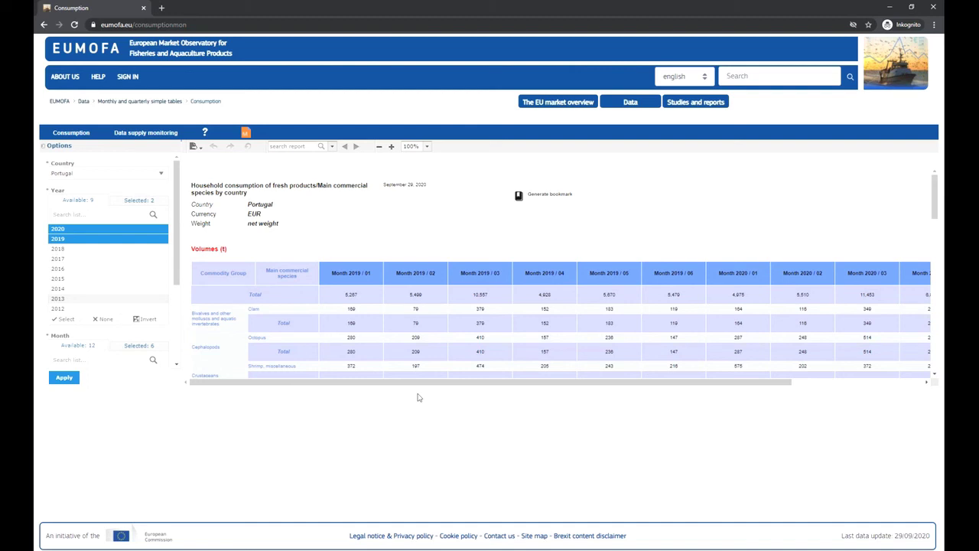
Open the monthly consumption table's metadata document and go to its Type of data and sources section.
click(246, 133)
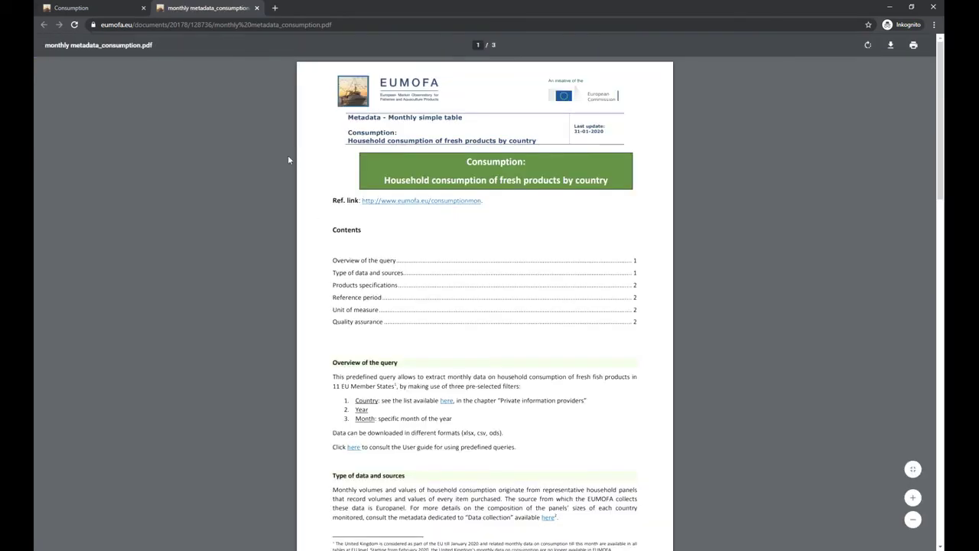
click(377, 274)
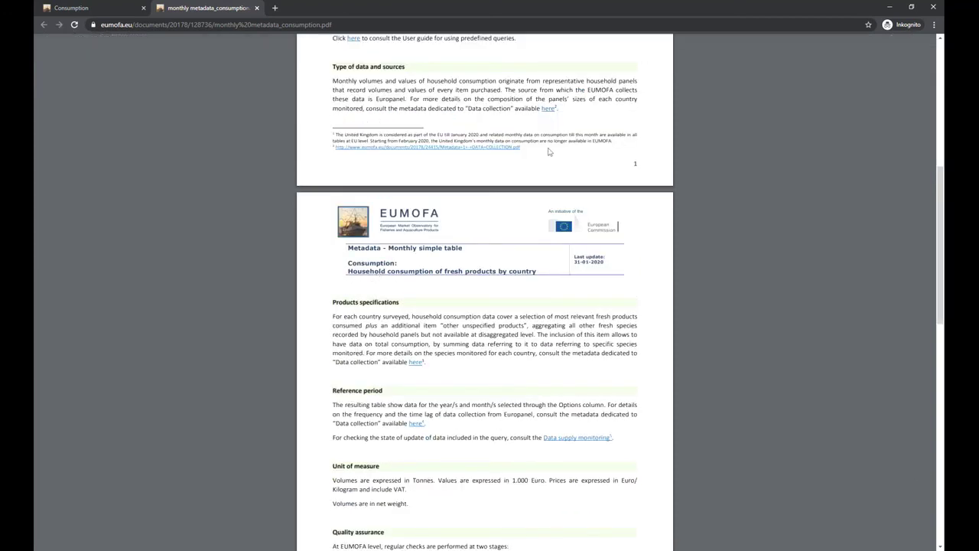
Highlight the text on panel sizes and data collection metadata, and open the linked Data collection document.
double_click(337, 81)
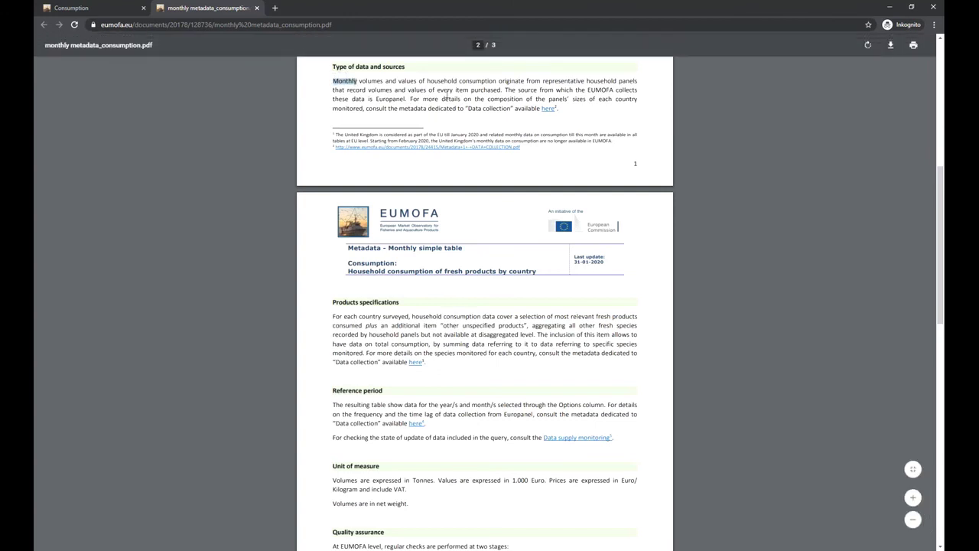
drag(352, 99, 578, 99)
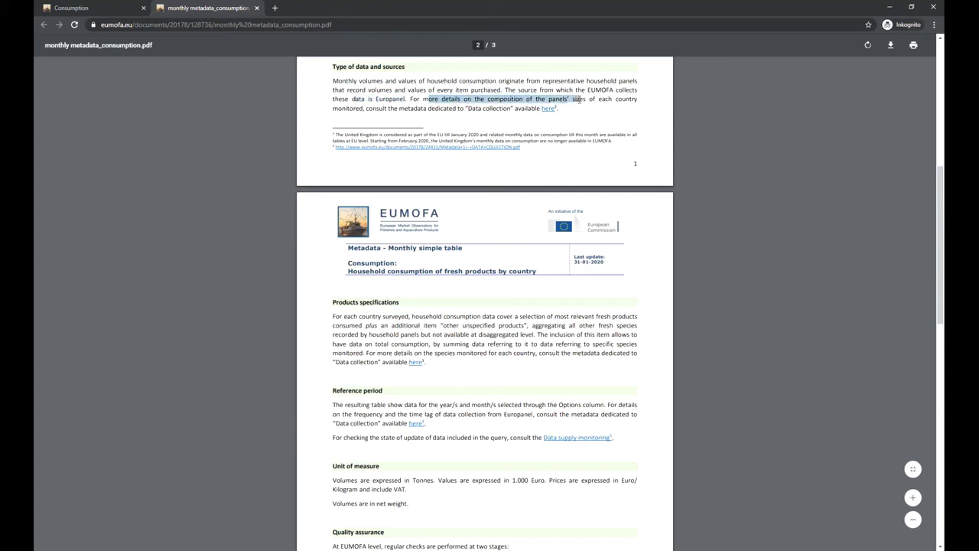
click(424, 110)
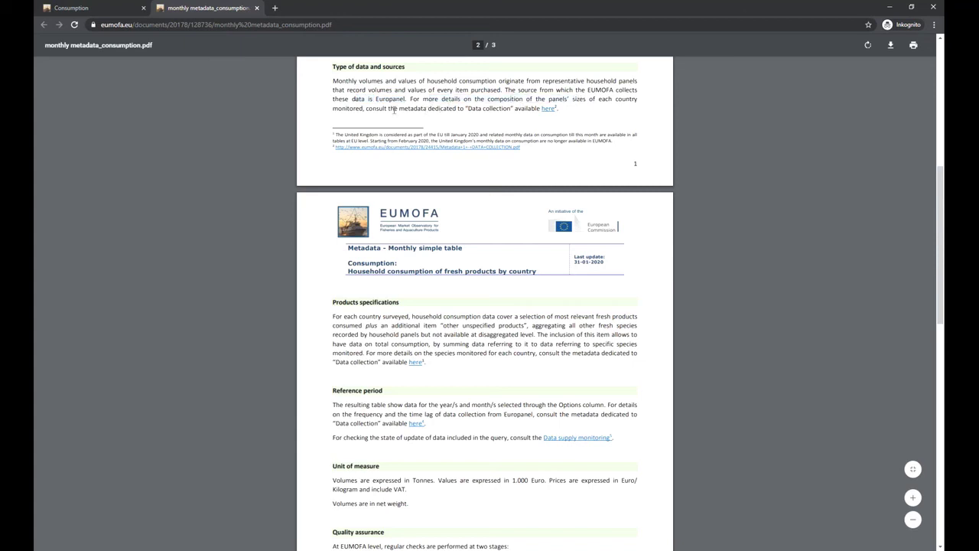
drag(404, 108, 514, 109)
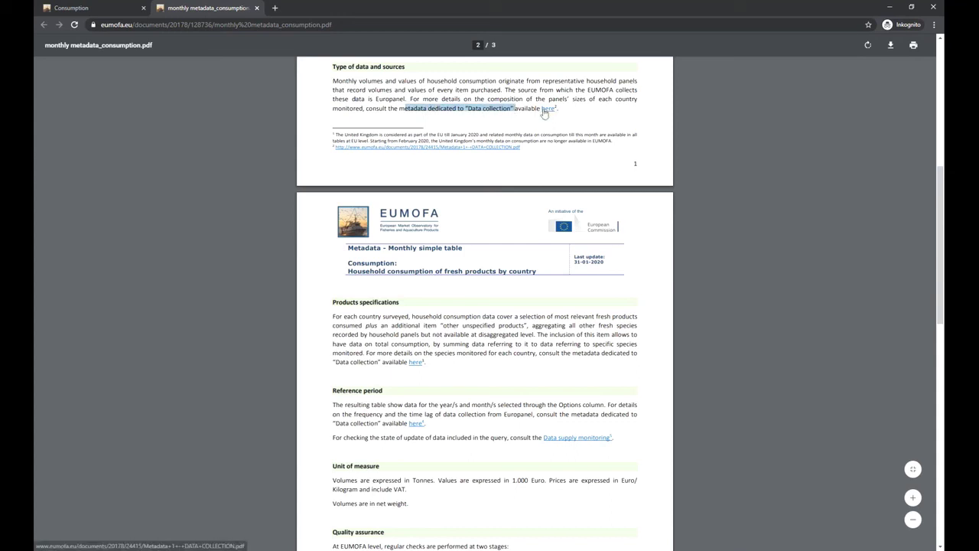
click(549, 110)
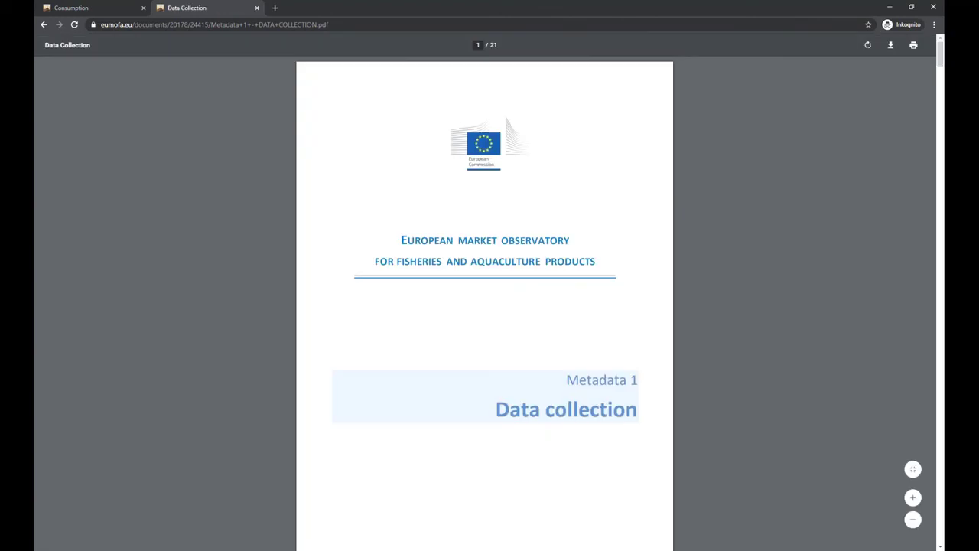
Go to the Type of data collected section under Private information providers from the document's contents page.
scroll(708, 132, down, 3)
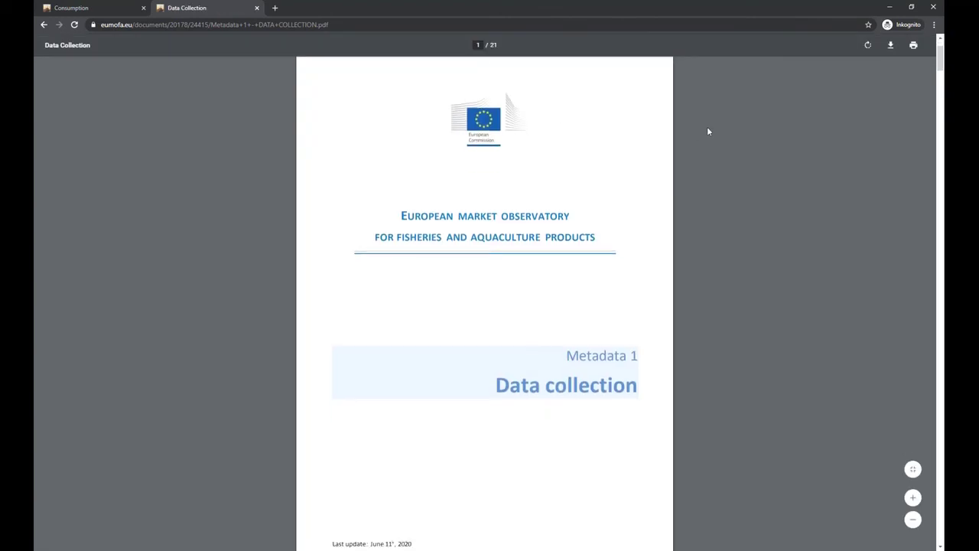
scroll(708, 131, down, 3)
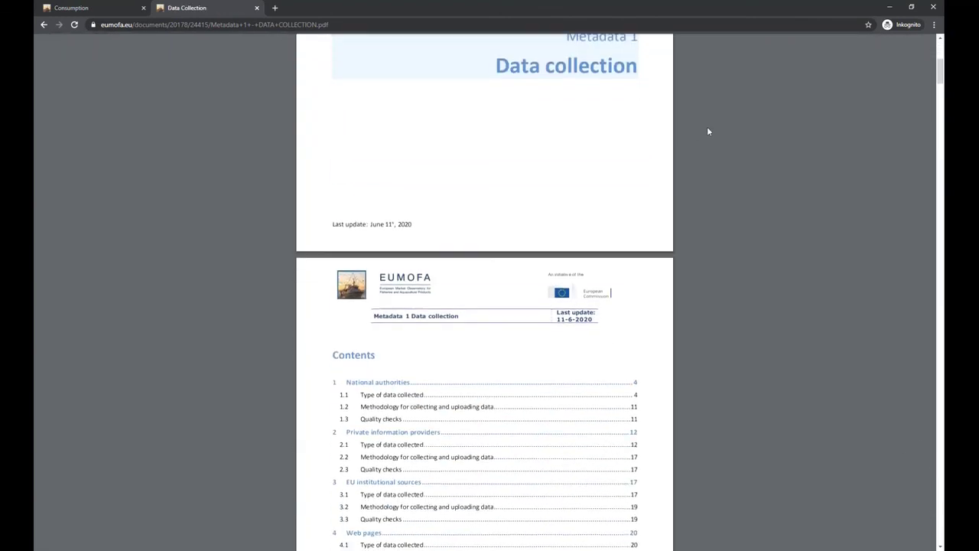
scroll(708, 131, down, 1)
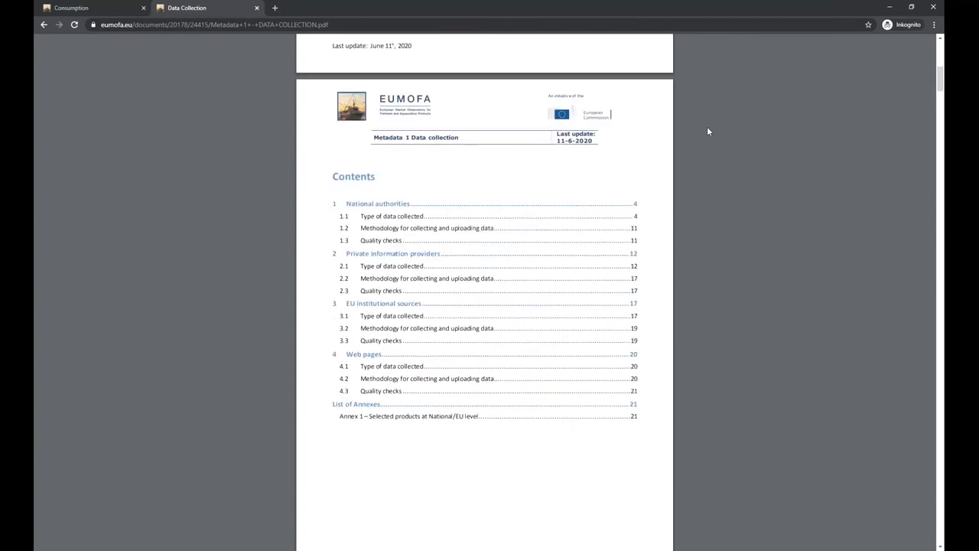
scroll(709, 126, down, 1)
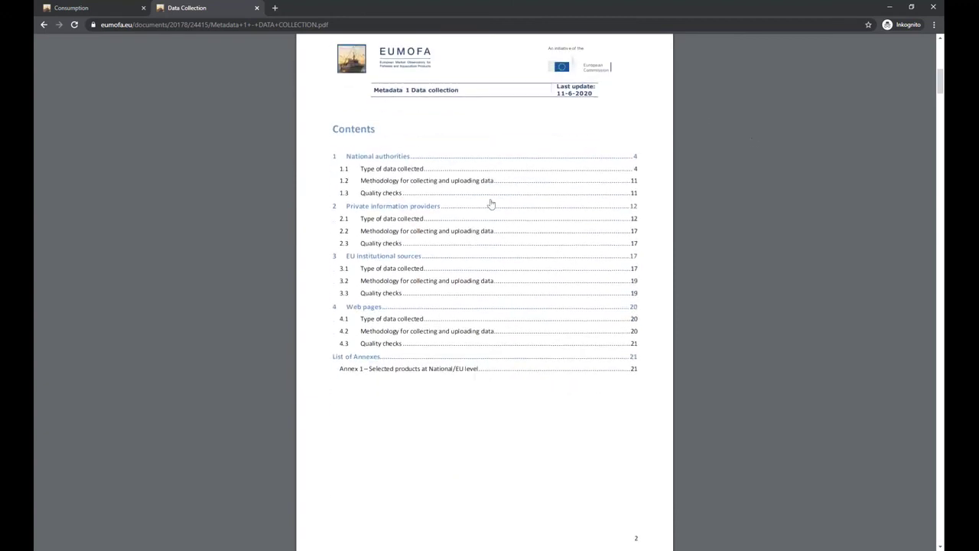
click(394, 220)
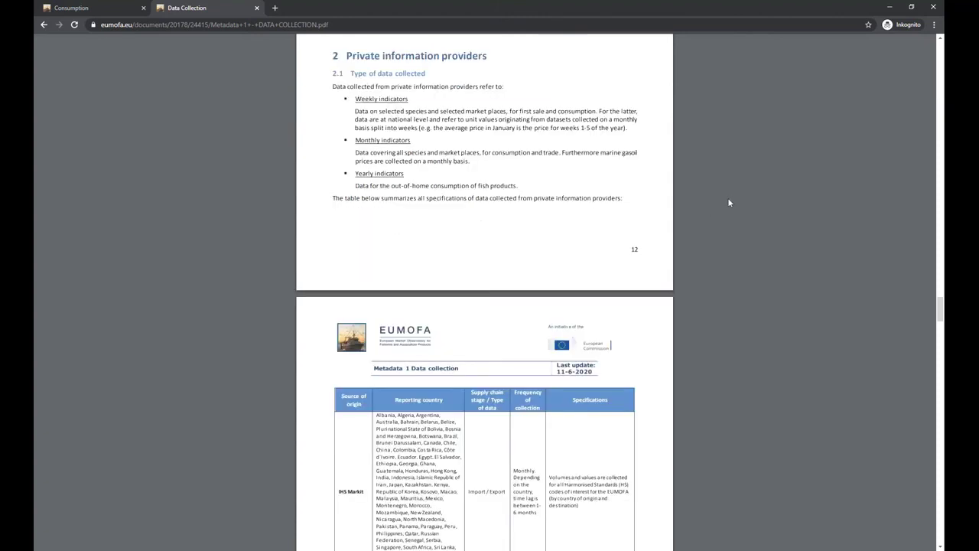
Find section 2.1.1 on consumption data collected from Europanel and highlight its heading.
scroll(727, 197, down, 5)
scroll(721, 199, down, 5)
scroll(719, 201, down, 2)
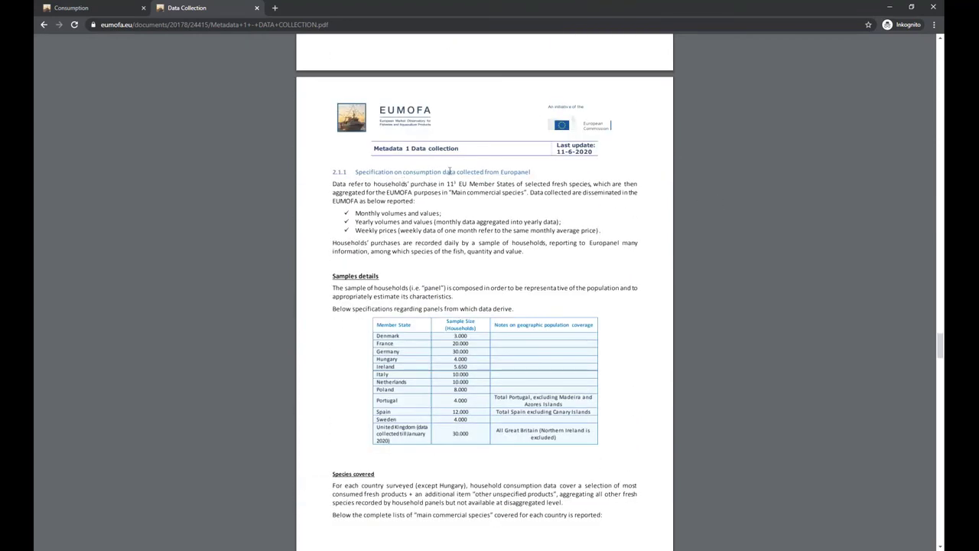
drag(530, 172, 355, 172)
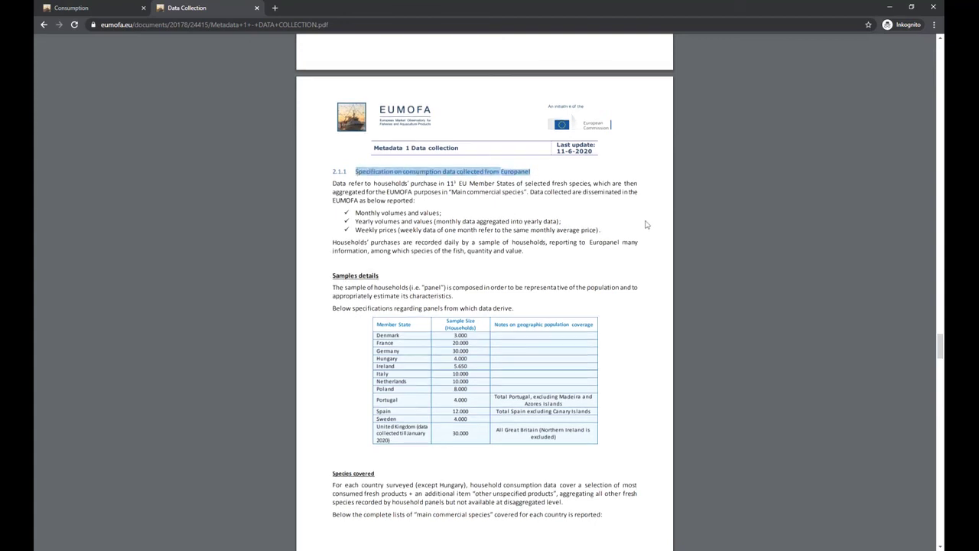
Highlight Portugal's household sample size and its note on geographic population coverage in the samples table.
scroll(585, 222, down, 2)
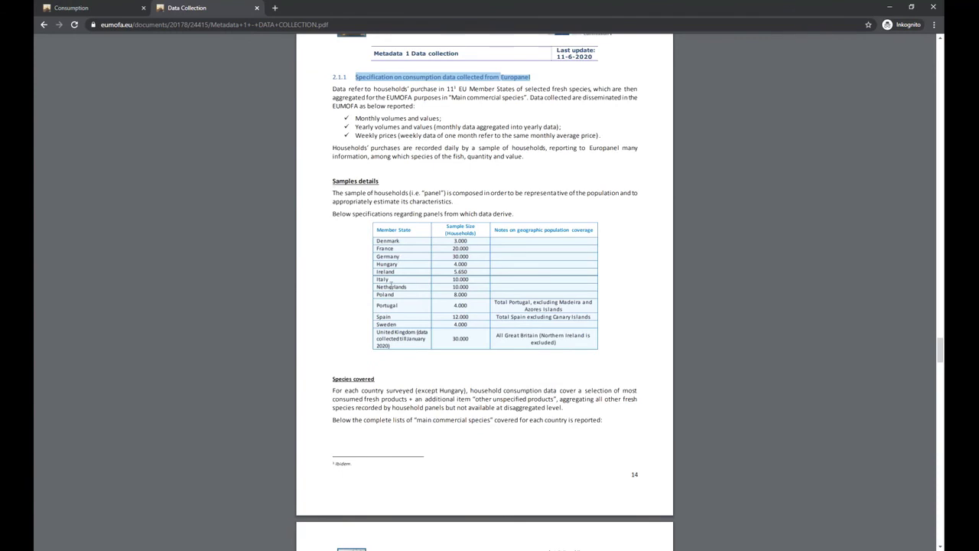
drag(377, 305, 462, 303)
click(474, 305)
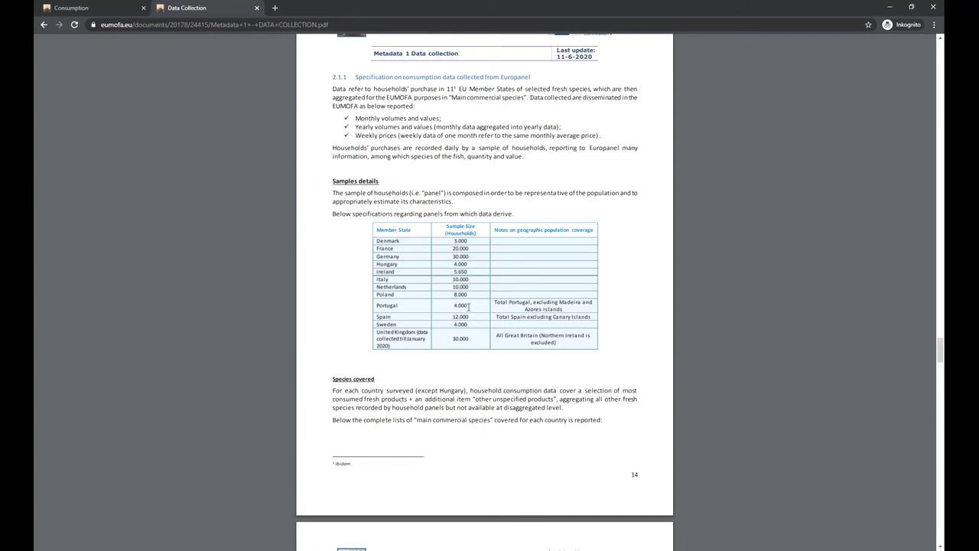
drag(494, 304, 529, 302)
click(574, 307)
drag(562, 309, 572, 301)
click(635, 312)
Find the Species covered lists and highlight the main commercial species listed for Portugal, then clear the highlight.
scroll(708, 316, down, 4)
scroll(715, 317, down, 1)
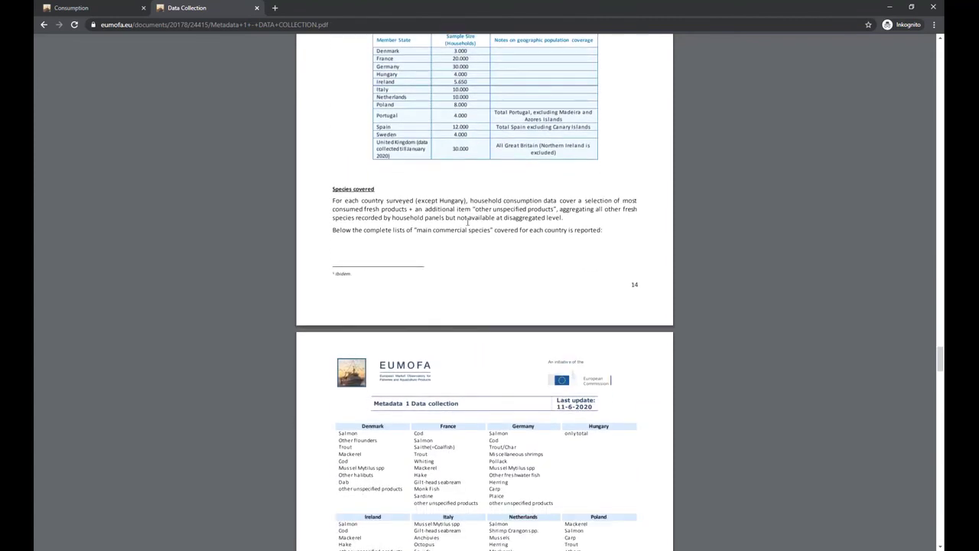
scroll(721, 233, down, 1)
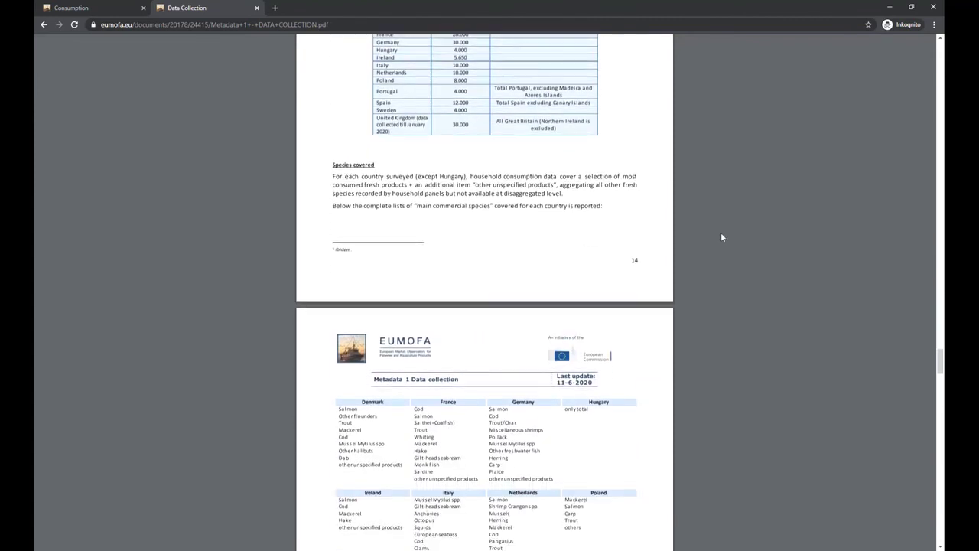
scroll(720, 232, down, 1)
scroll(721, 236, down, 4)
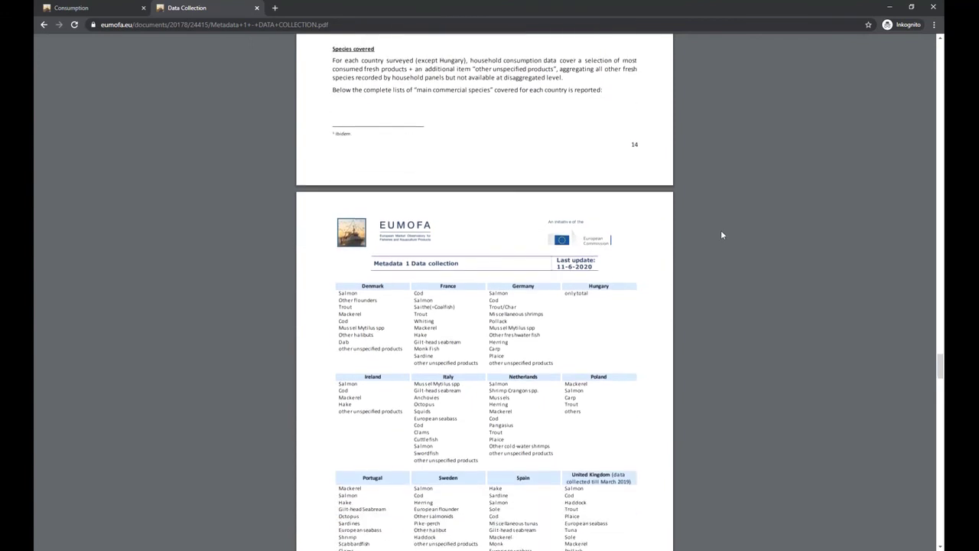
scroll(721, 235, down, 2)
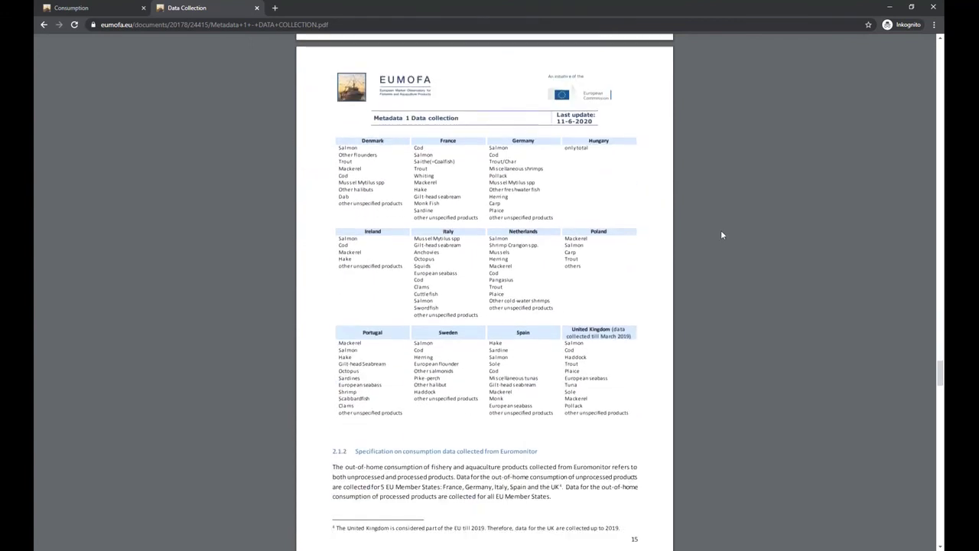
drag(341, 295, 424, 375)
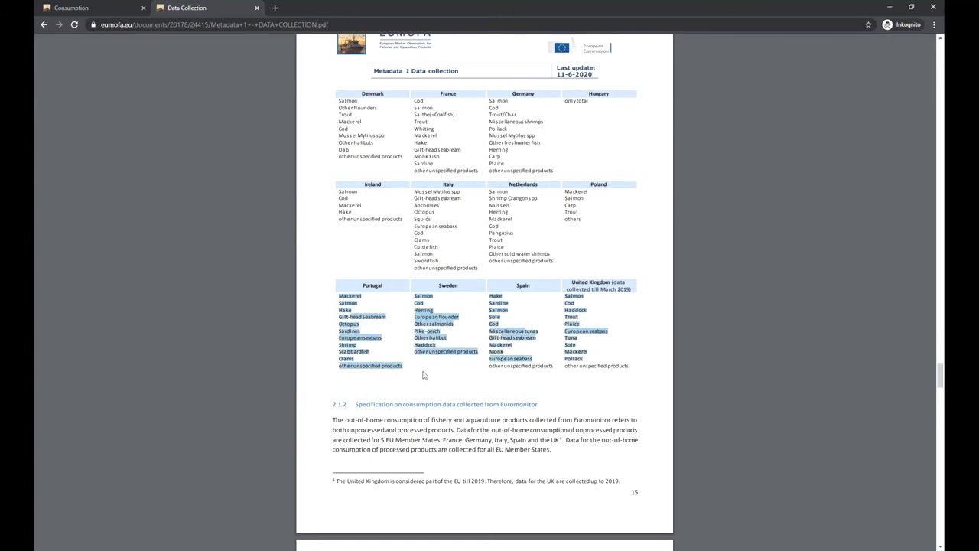
click(425, 373)
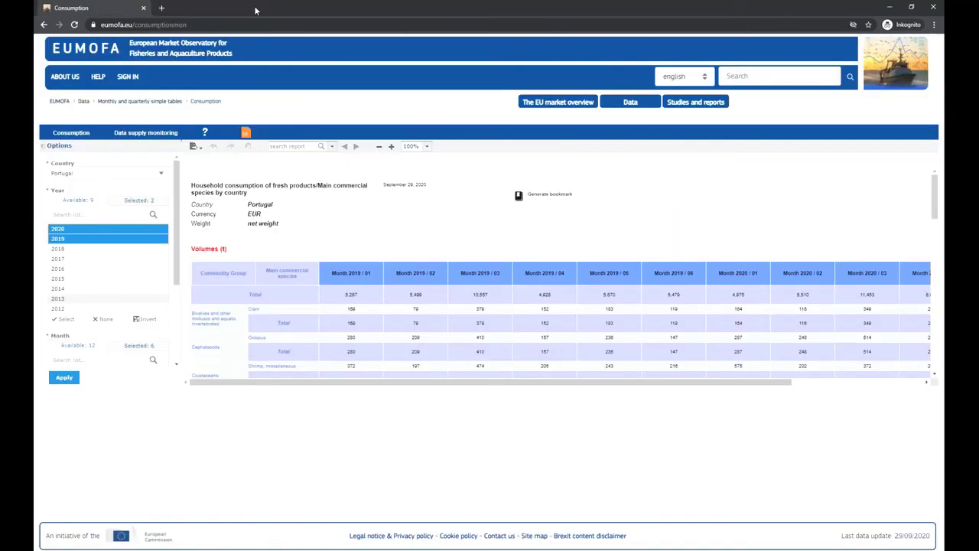
Close the Data collection document and export Portugal's monthly consumption table as XLSX.
click(256, 7)
click(195, 147)
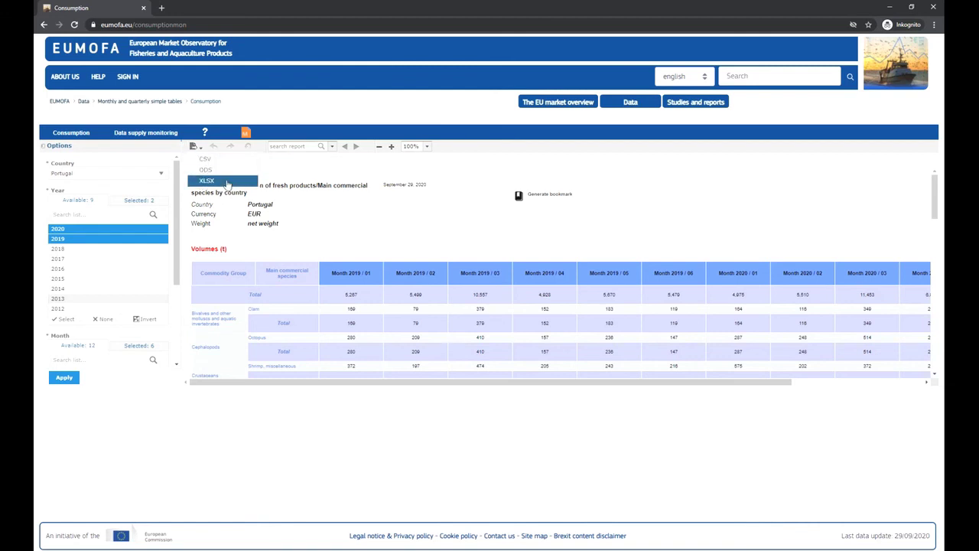
click(227, 185)
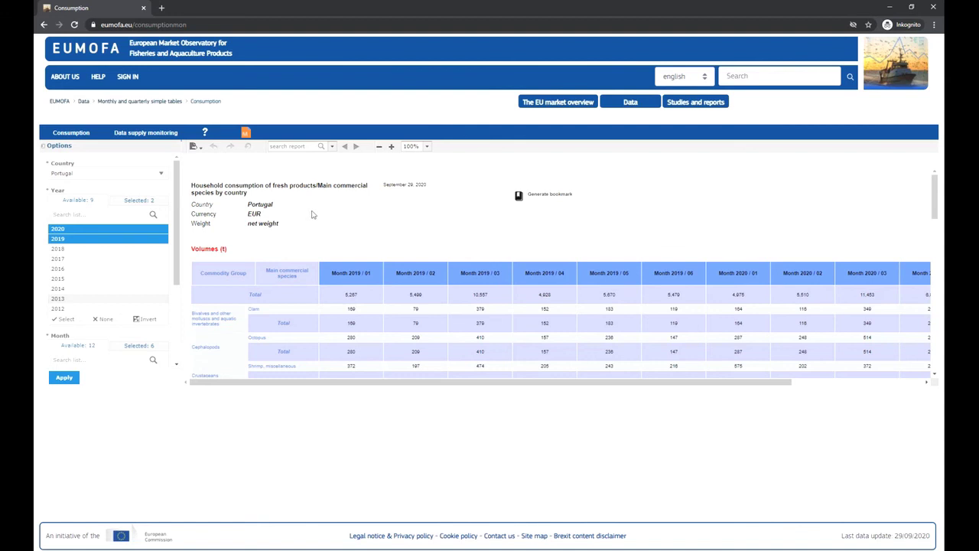
Return to the EUMOFA home page, view the Legal notice & Privacy policy page and go back from it.
click(71, 54)
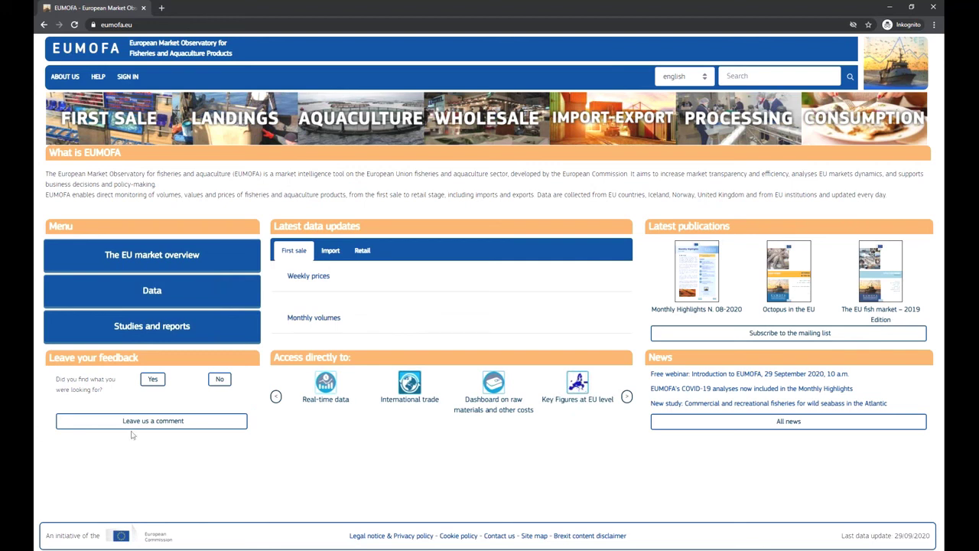
click(394, 537)
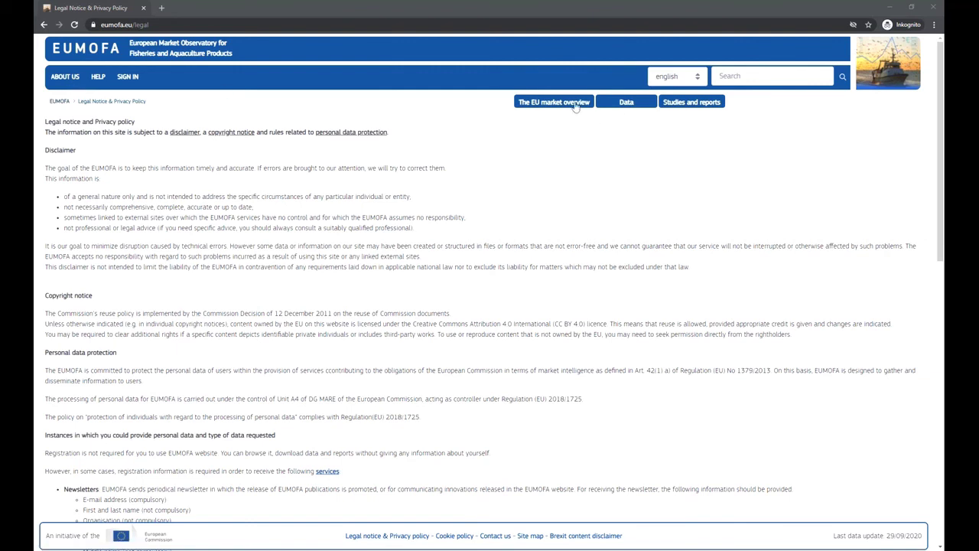
key(alt+Left)
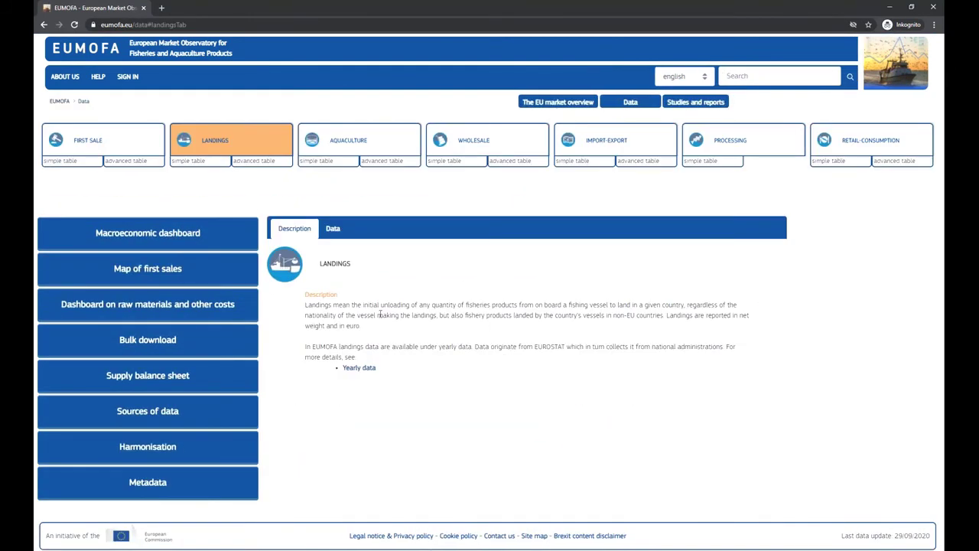
View the Landings section's available data and its description, and return to the home page.
click(333, 233)
click(296, 231)
click(92, 59)
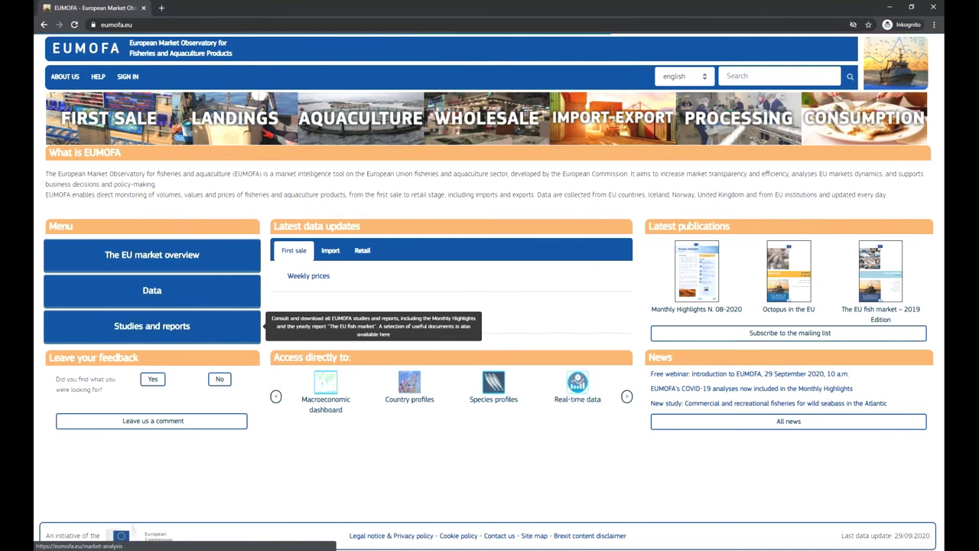
View the Studies and reports section and go back to the EUMOFA home page.
click(151, 326)
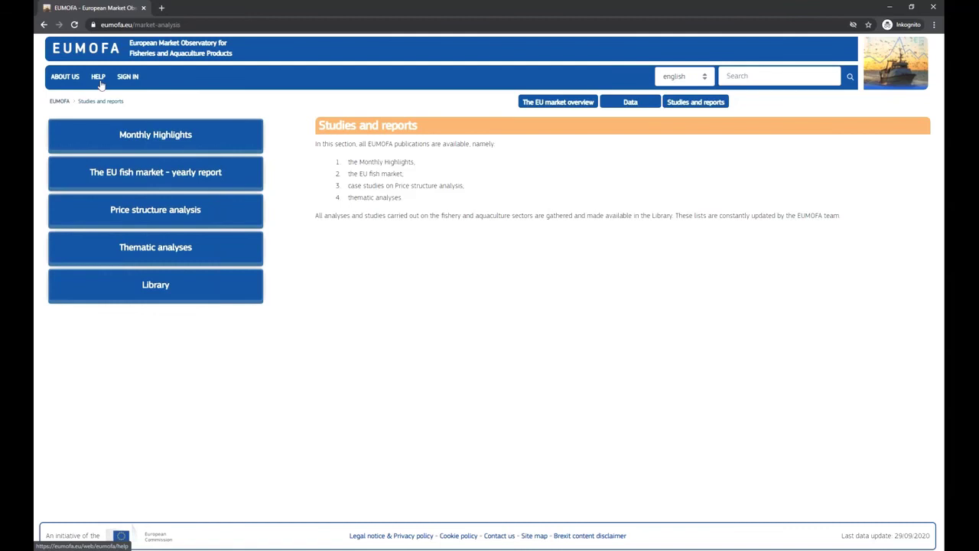
click(59, 101)
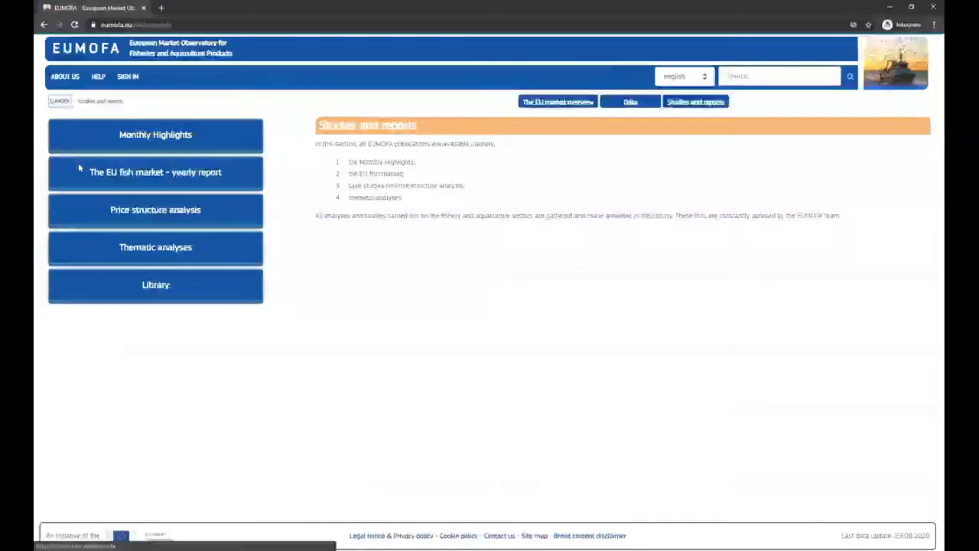